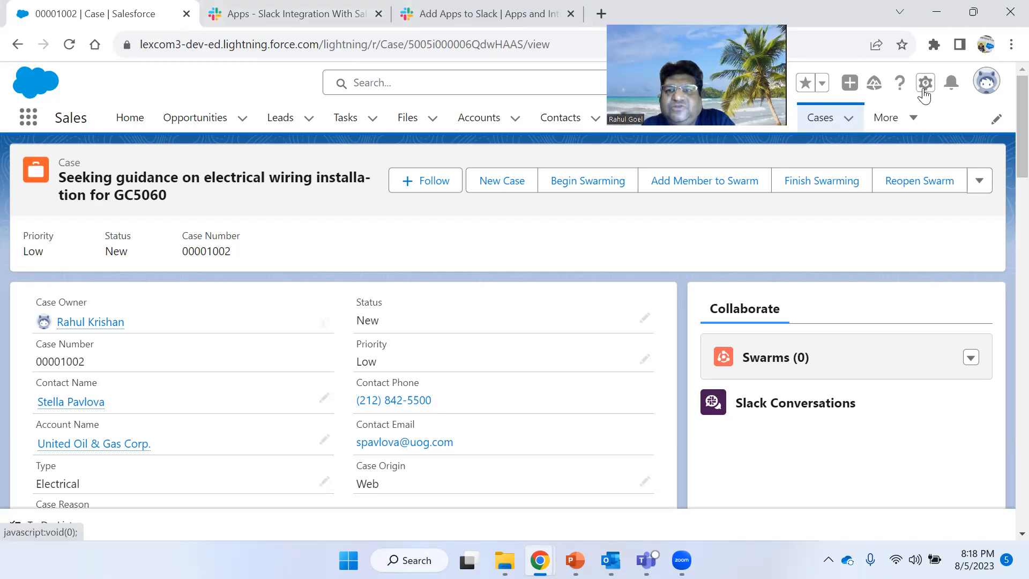
# - Open Salesforce Setup from the case record page
pyautogui.click(924, 83)
pyautogui.click(870, 141)
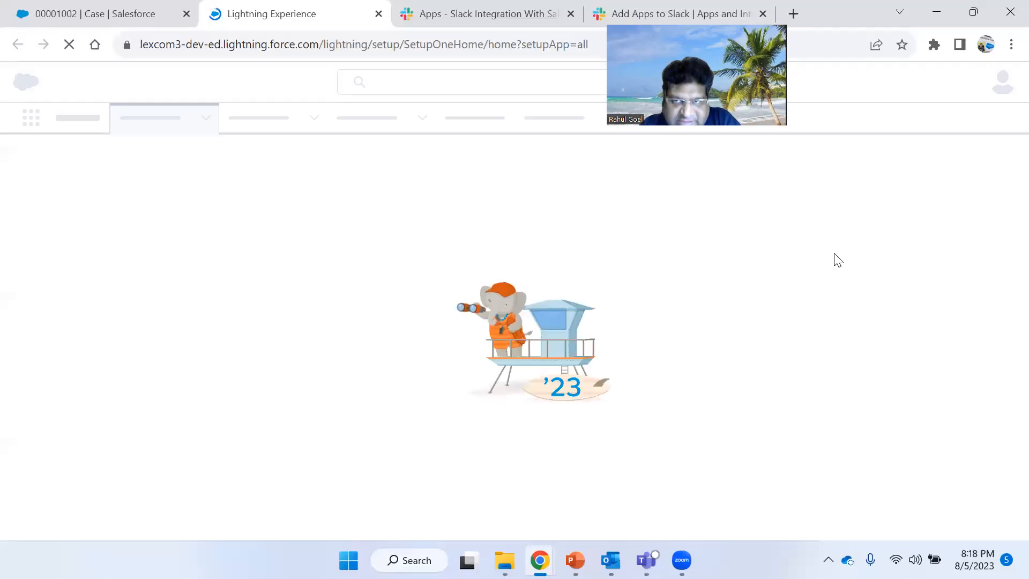
# - Switch to the Slack workspace and review the apps listed in its sidebar and Apps page
pyautogui.click(506, 6)
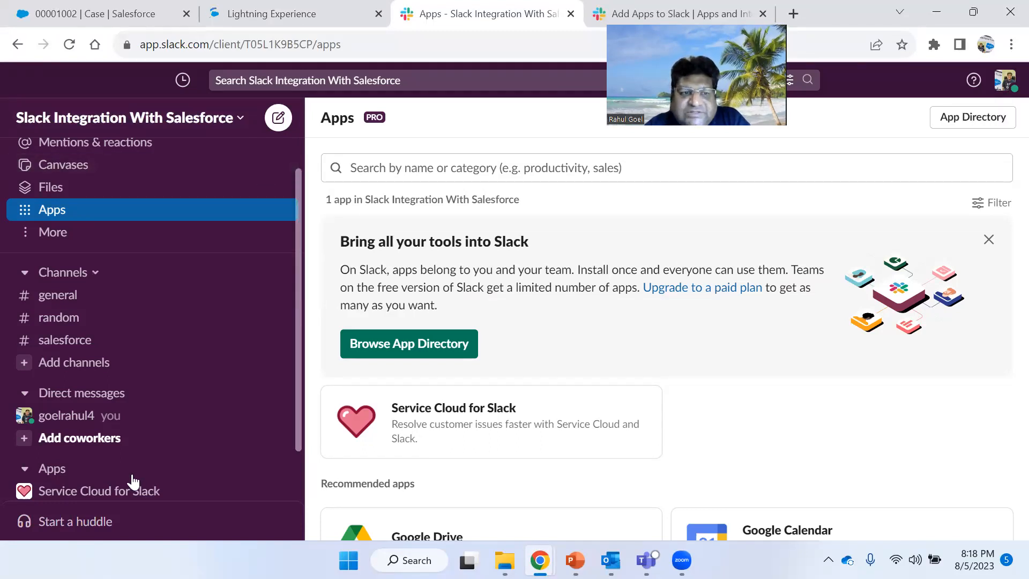
pyautogui.scroll(-2, 134, 471)
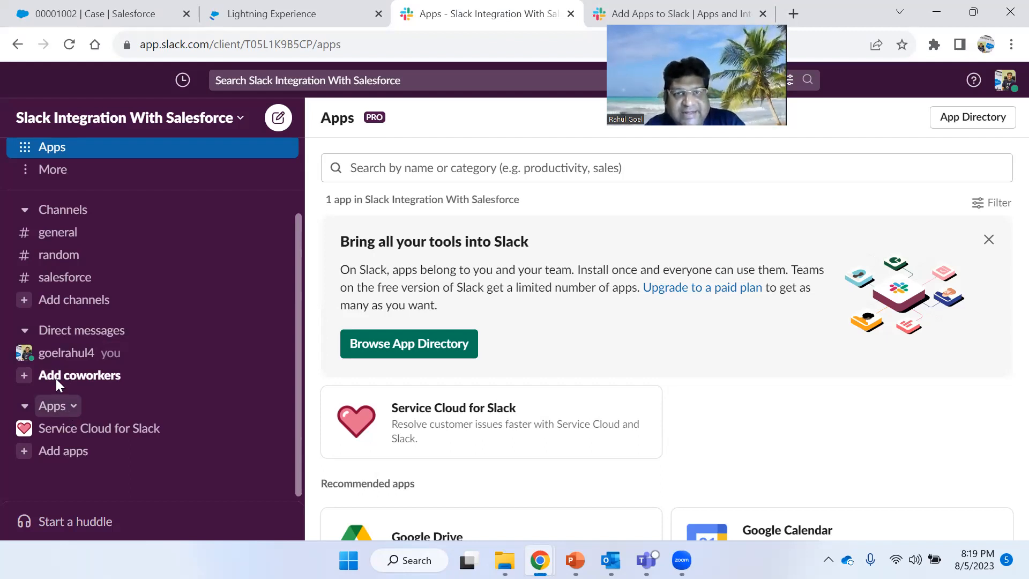
pyautogui.scroll(3, 56, 378)
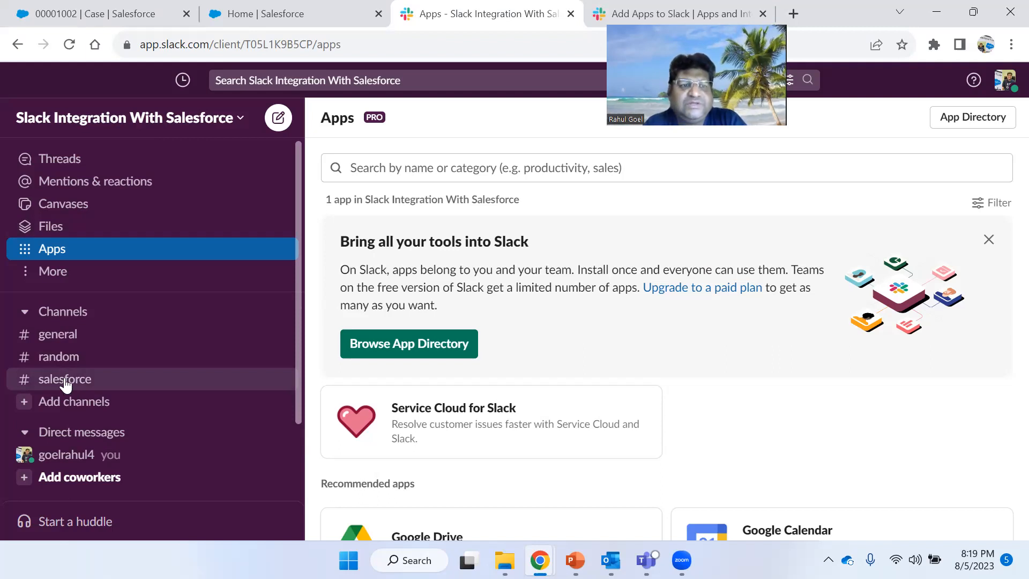
pyautogui.click(24, 255)
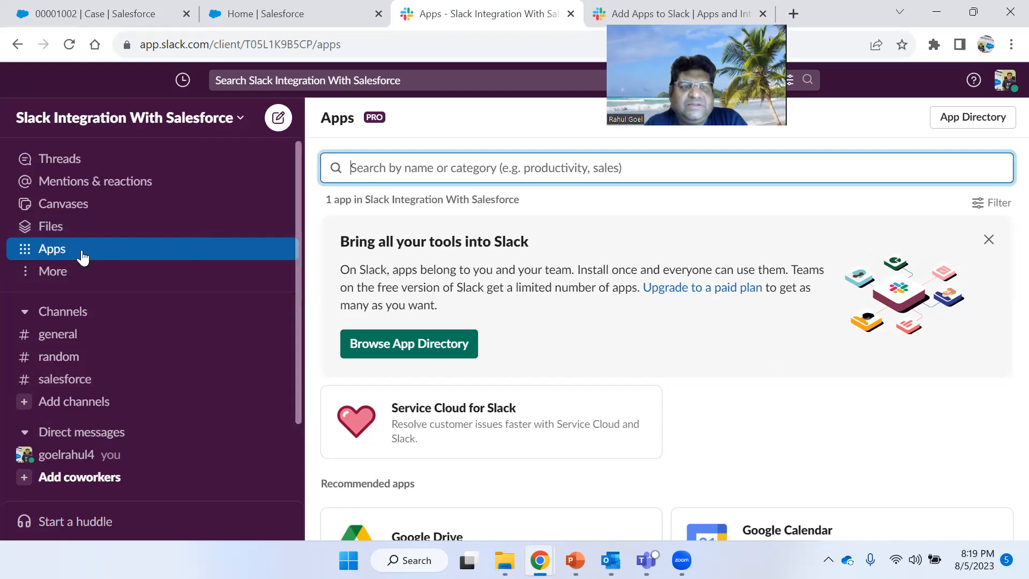
# - Open the Slack App Directory and its Salesforce for Slack collection
pyautogui.click(437, 347)
pyautogui.click(800, 13)
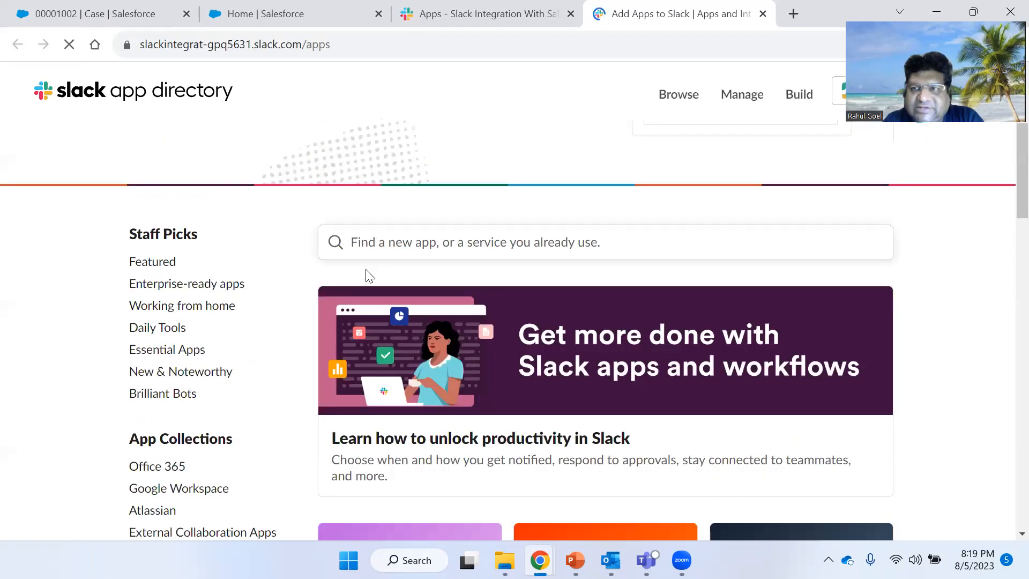
pyautogui.scroll(-2, 182, 306)
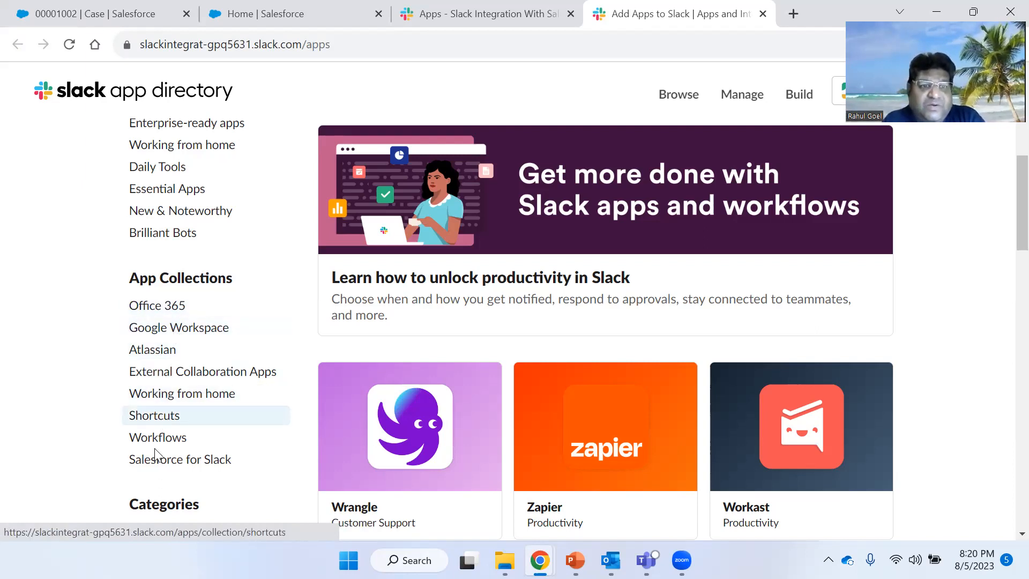
pyautogui.click(197, 469)
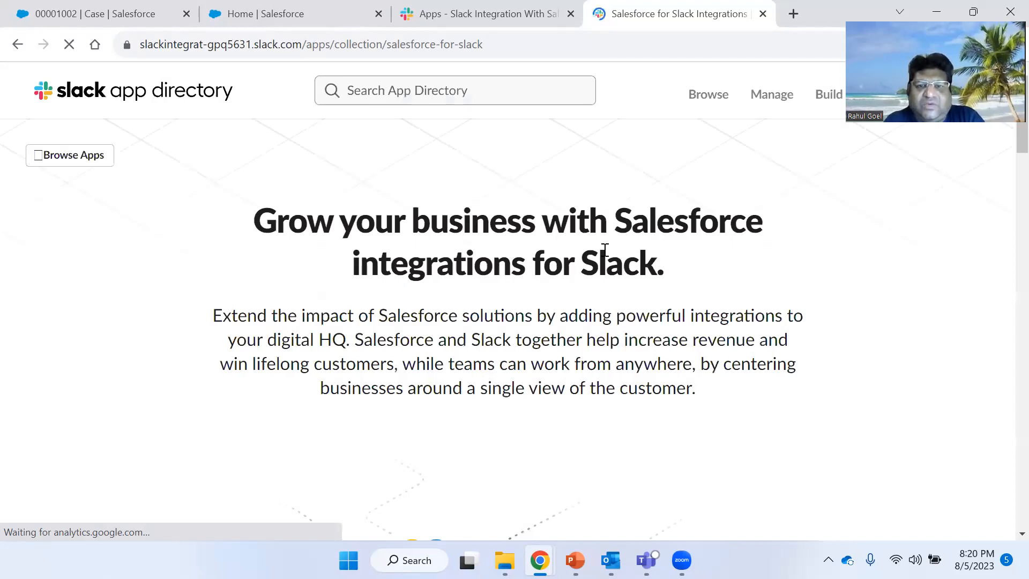
# - Browse the Salesforce for Slack collection's product sections and their apps
pyautogui.scroll(-2, 604, 250)
pyautogui.scroll(-5, 605, 255)
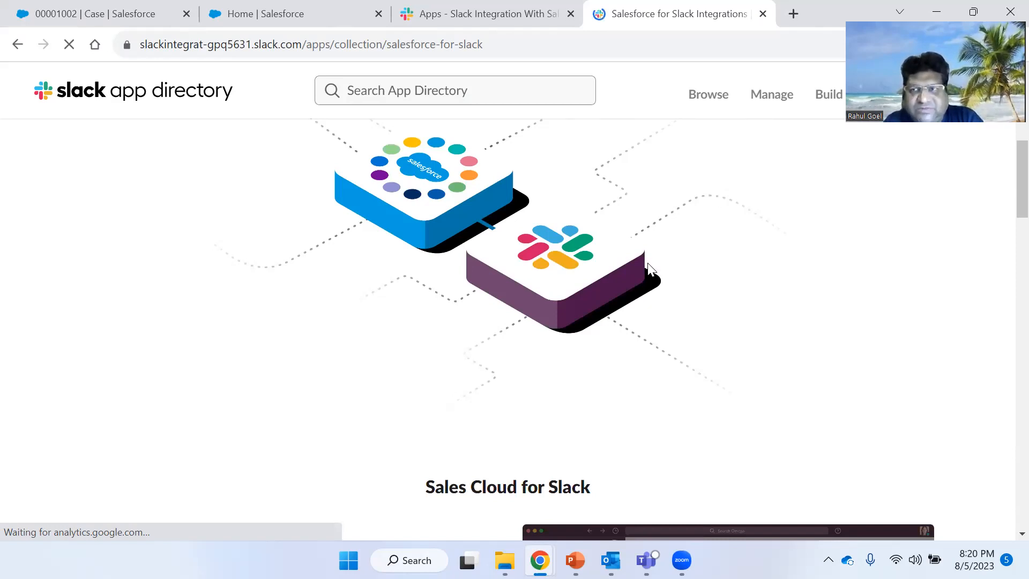
pyautogui.scroll(-3, 647, 267)
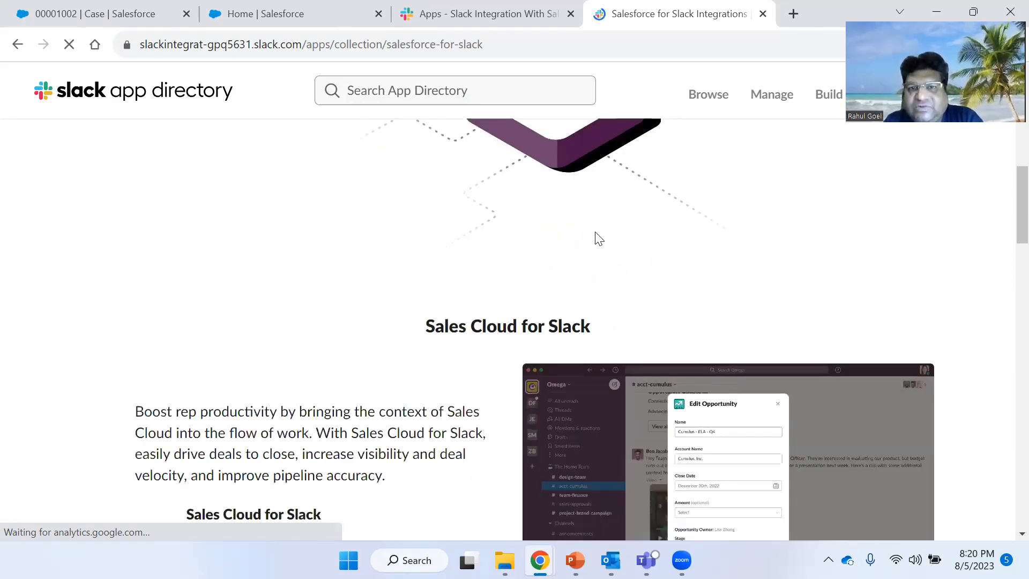
pyautogui.scroll(-1, 602, 284)
pyautogui.scroll(-4, 596, 283)
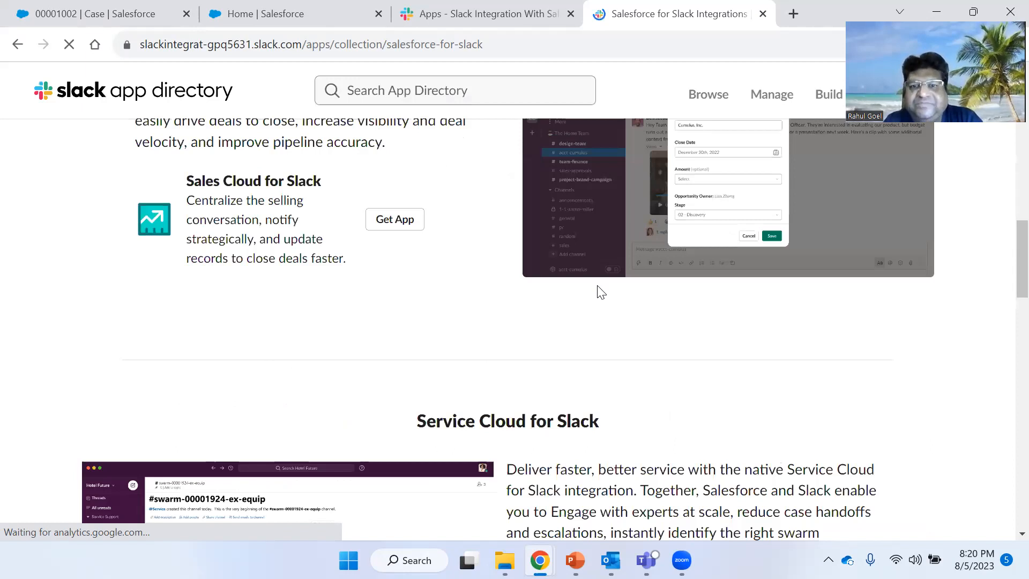
pyautogui.scroll(-3, 601, 292)
pyautogui.scroll(-9, 600, 292)
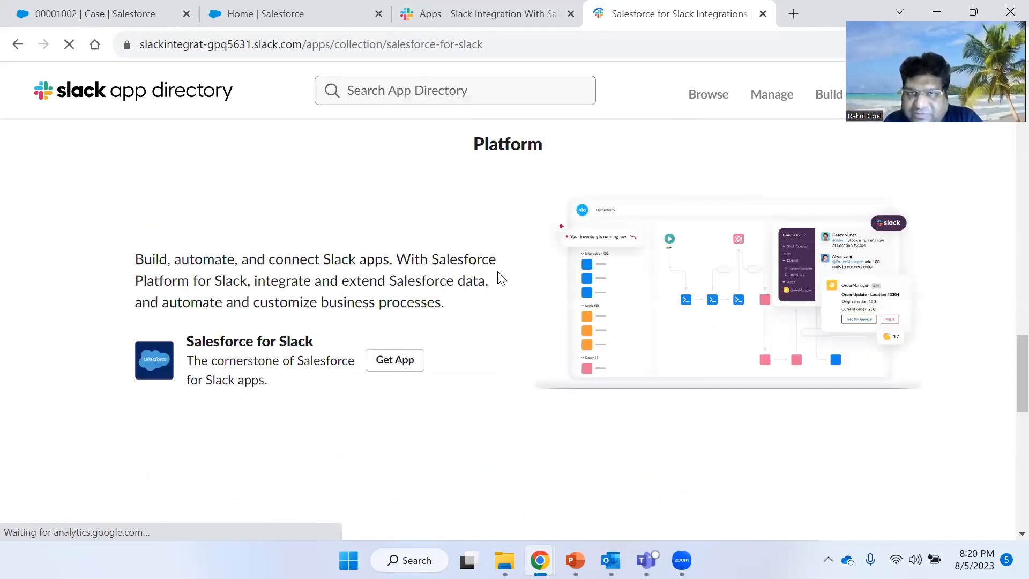
pyautogui.scroll(-1, 501, 277)
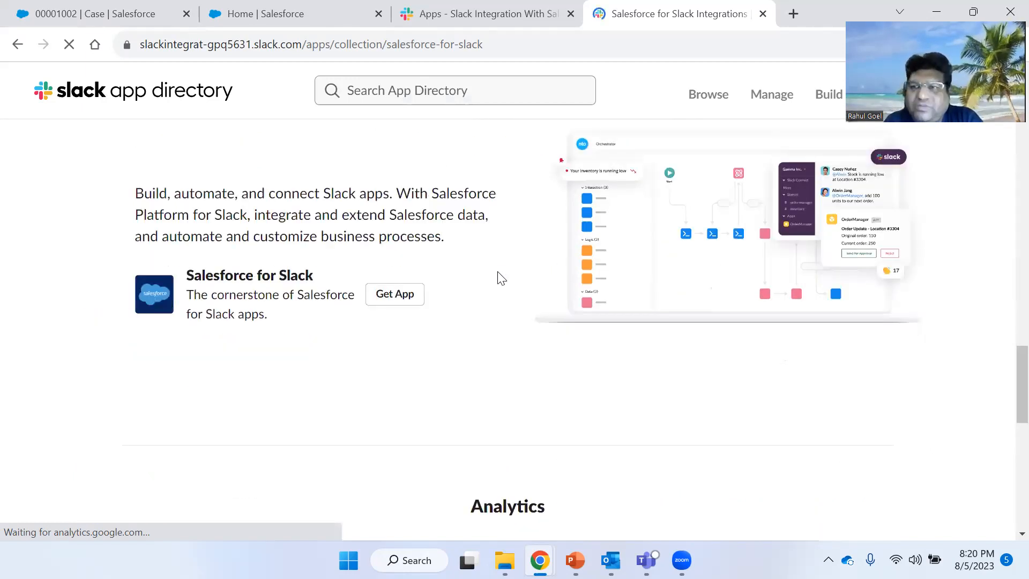
pyautogui.scroll(-4, 601, 287)
pyautogui.scroll(-5, 598, 299)
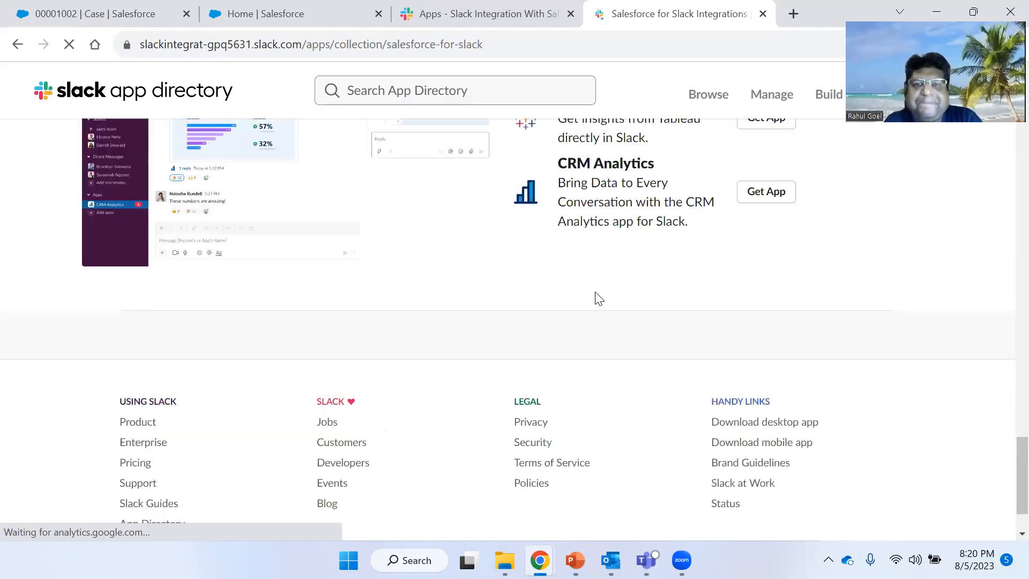
pyautogui.scroll(8, 599, 299)
pyautogui.scroll(4, 598, 299)
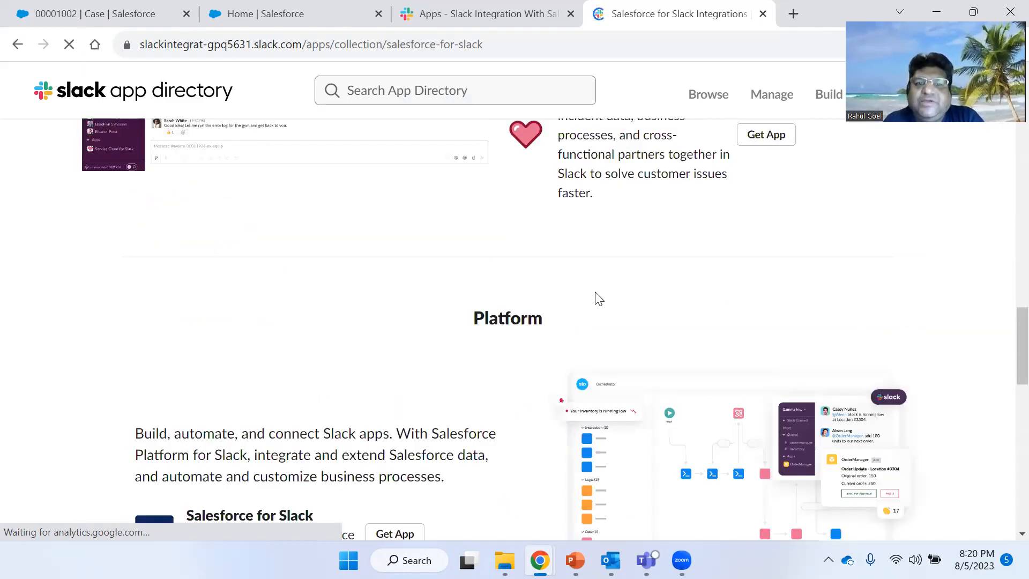
pyautogui.scroll(-1, 599, 299)
pyautogui.scroll(-1, 745, 279)
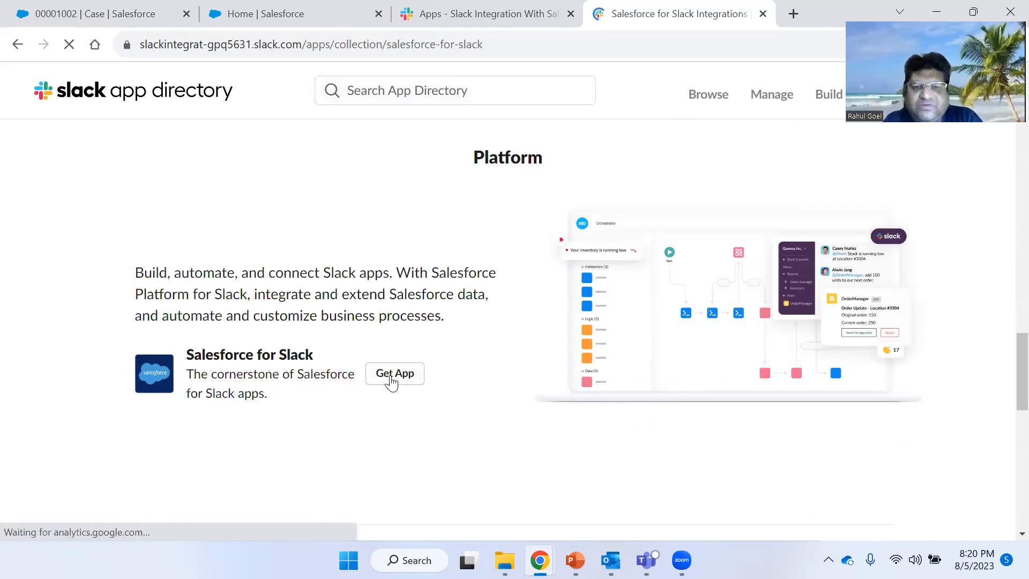
# - Open the Salesforce for Slack app listing from the Platform section
pyautogui.click(405, 375)
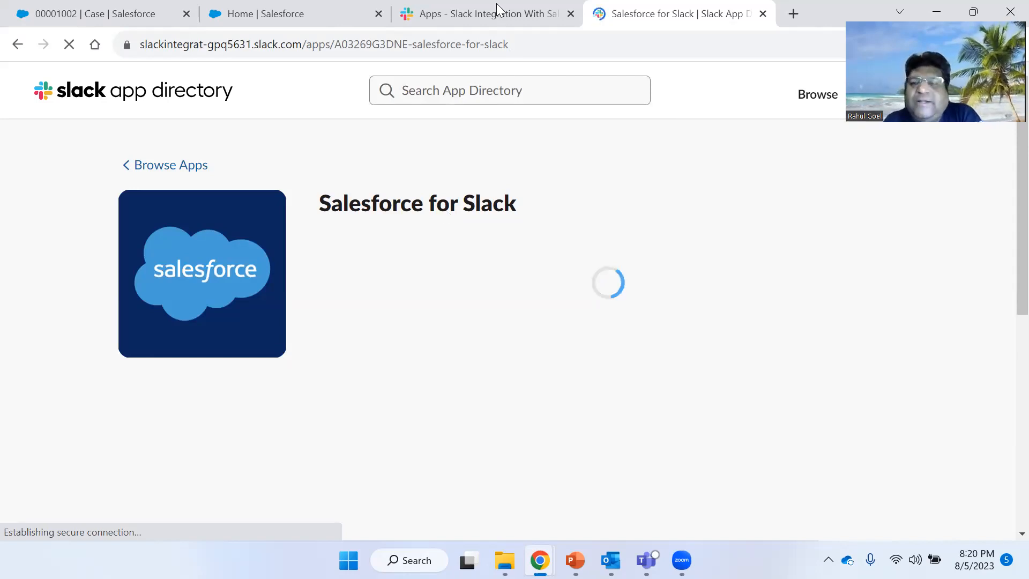
pyautogui.moveTo(496, 3)
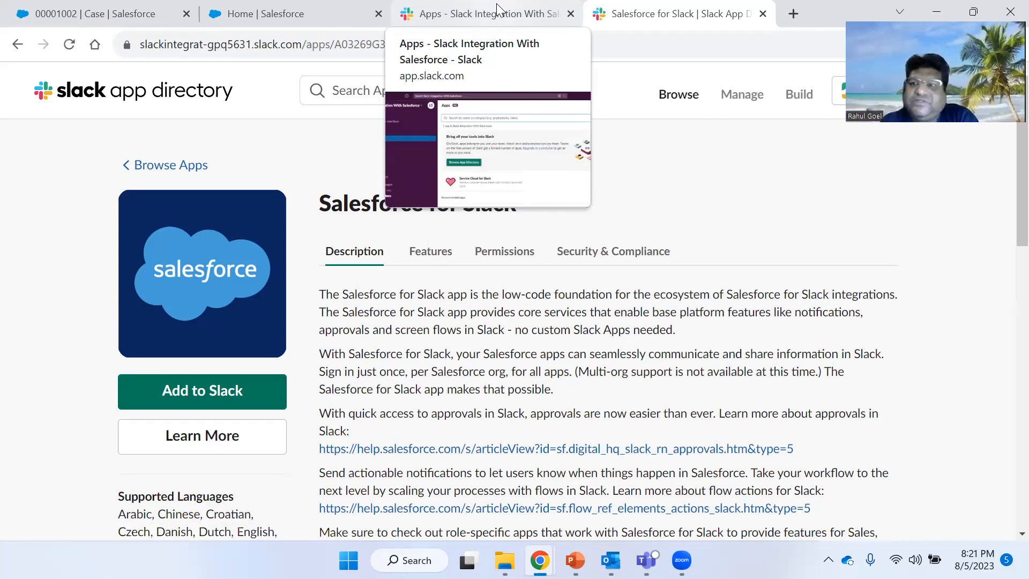
pyautogui.click(496, 4)
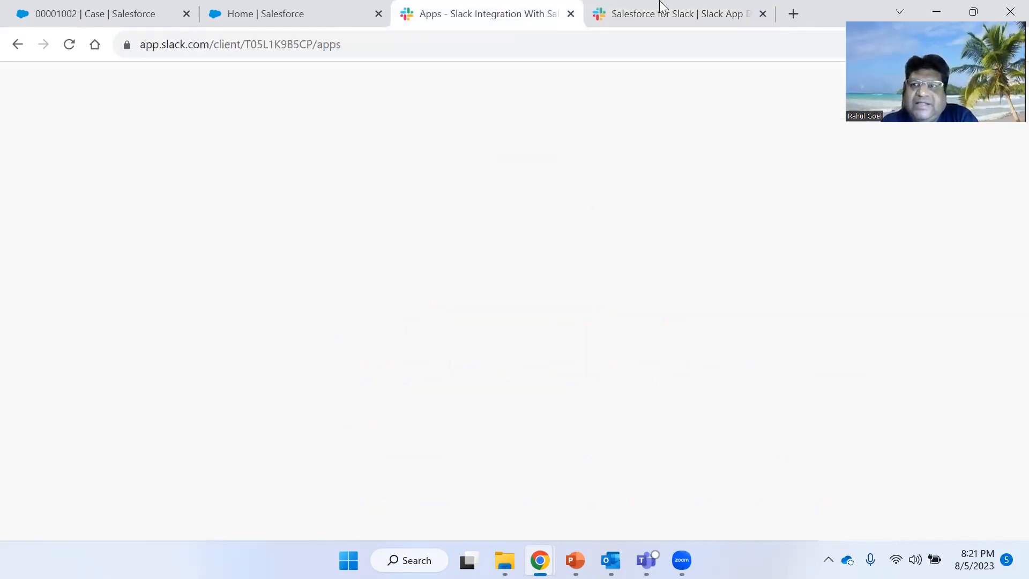
pyautogui.click(660, 5)
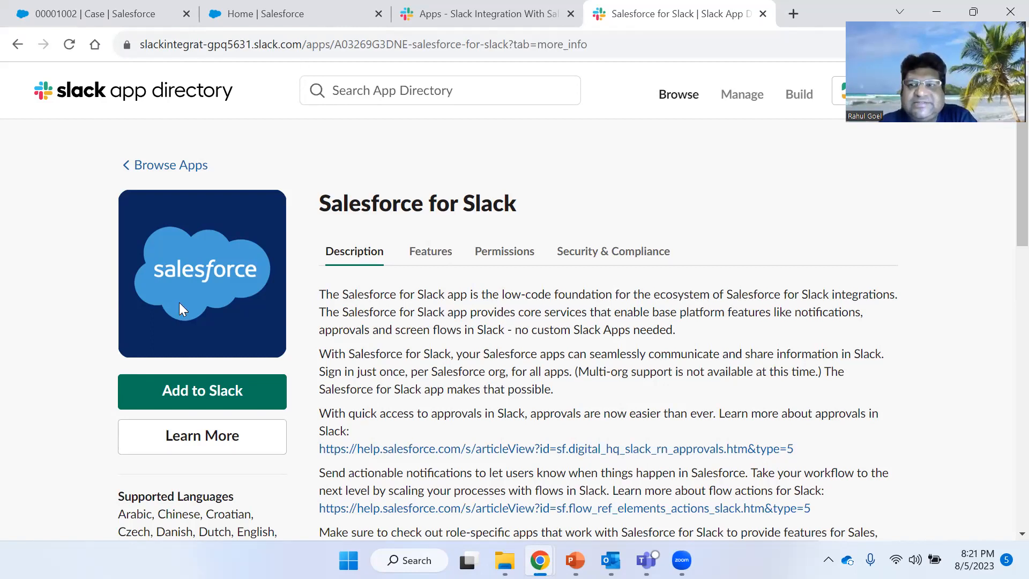
# - Search Setup's Quick Find for insta and open Installed Packages to review the installed Slack package
pyautogui.click(287, 7)
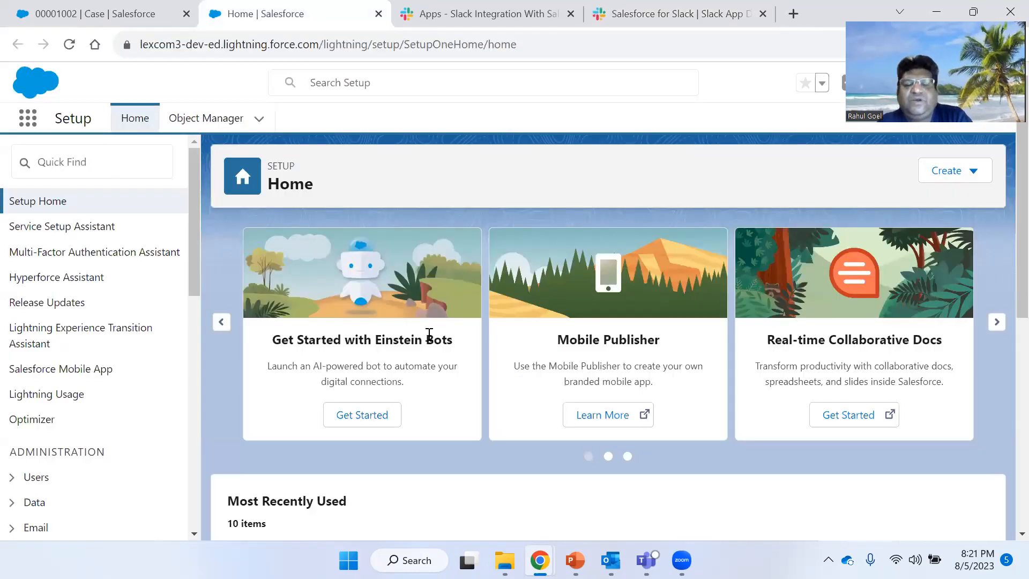
pyautogui.write('i')
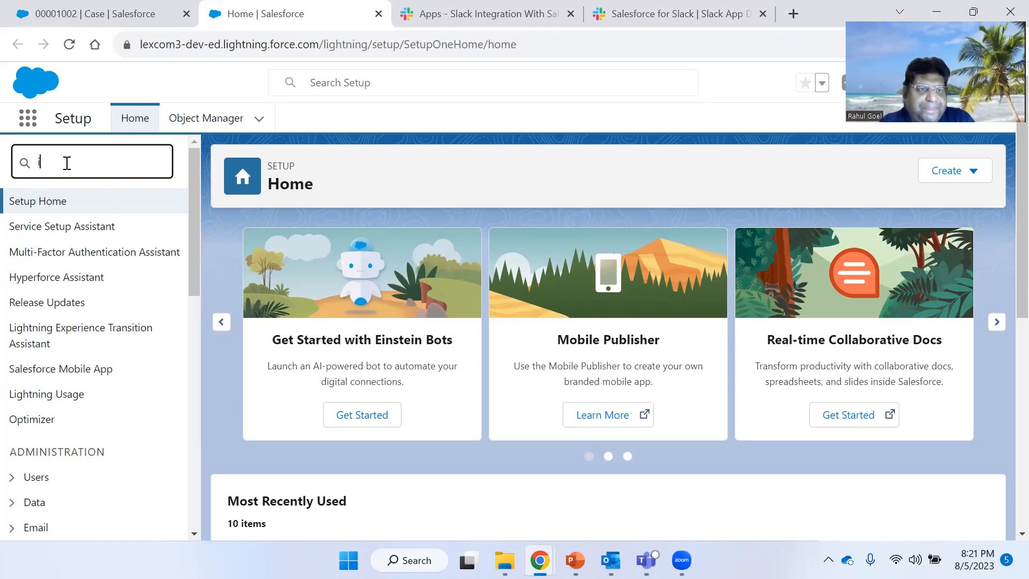
pyautogui.write('nta')
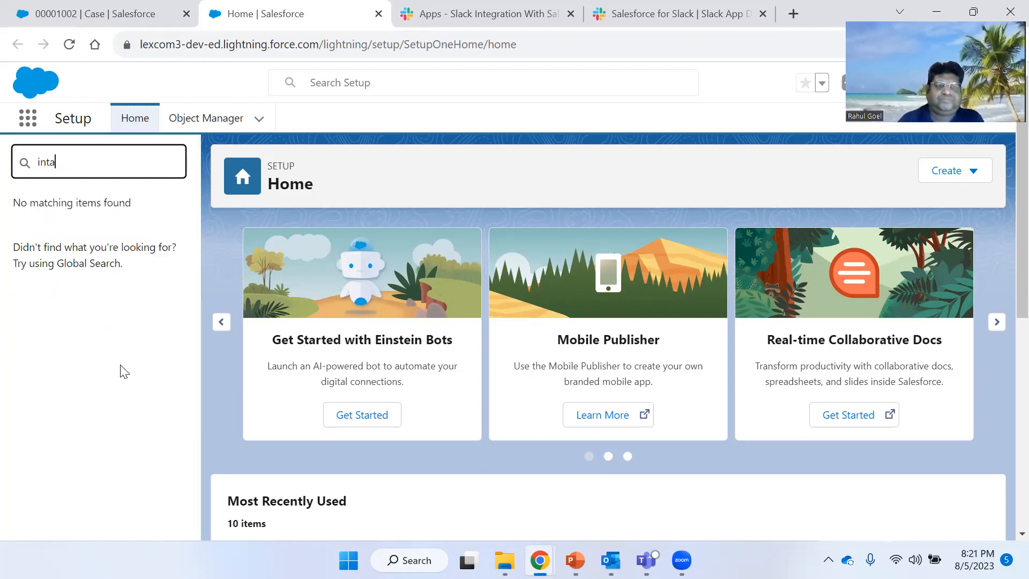
pyautogui.write('llsta')
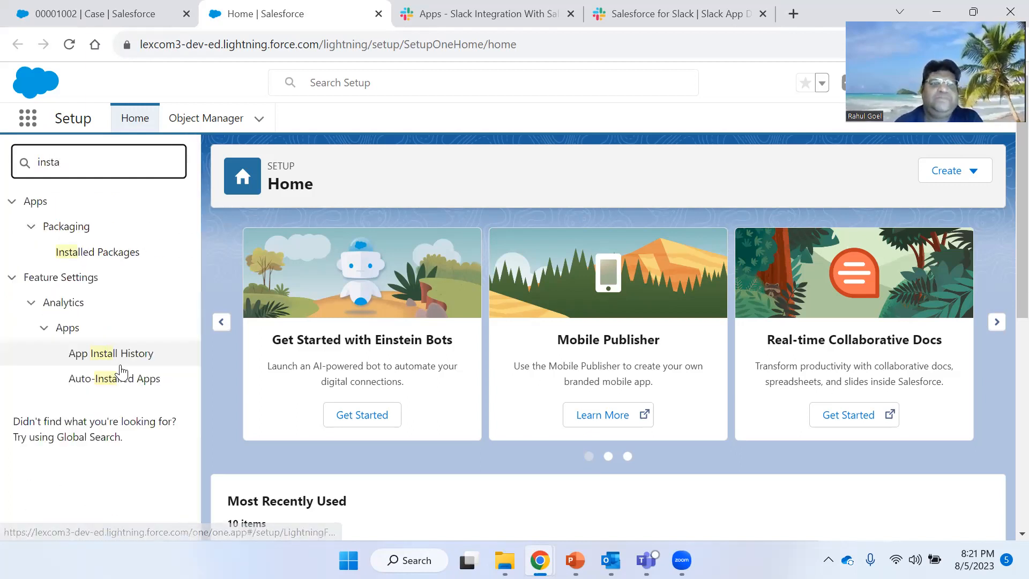
pyautogui.click(101, 253)
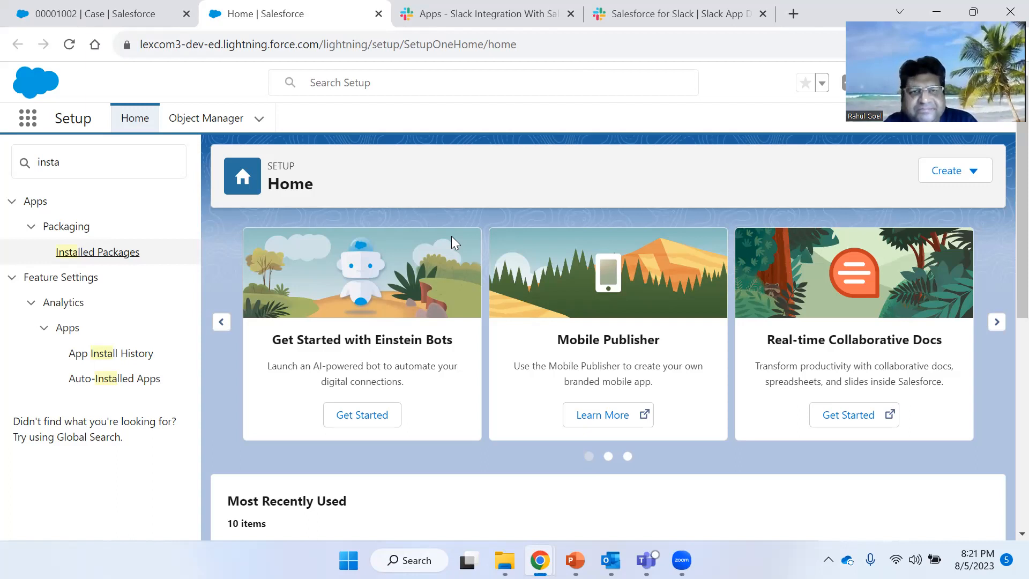
pyautogui.click(88, 258)
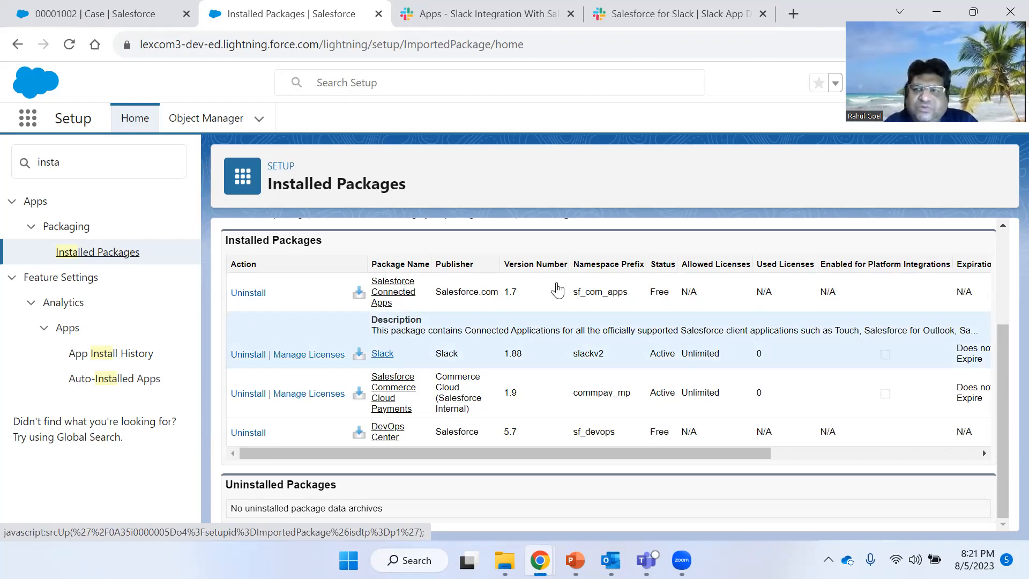
pyautogui.scroll(3, 895, 338)
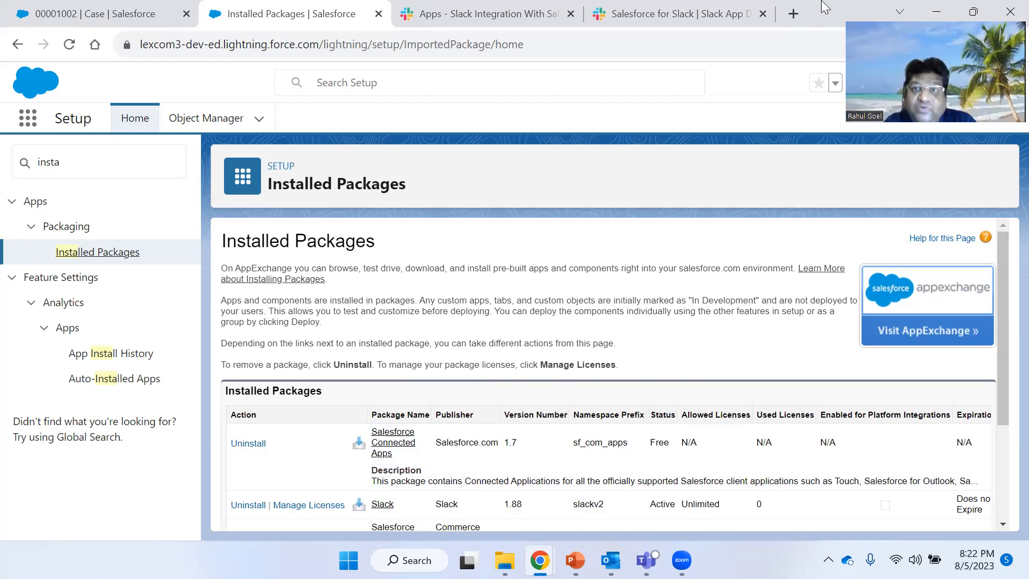
pyautogui.hotkey('ctrl', 'Tab')
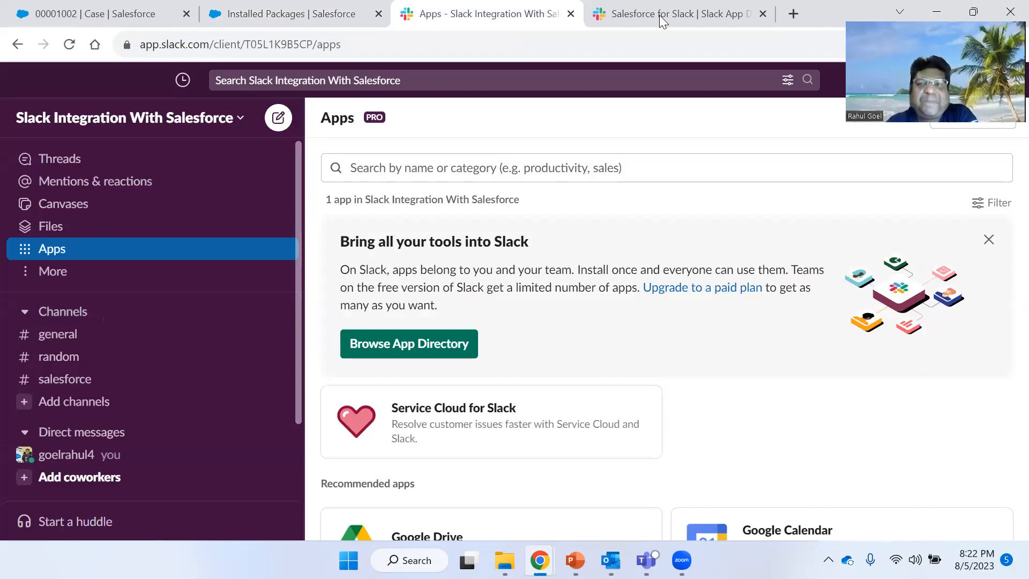
pyautogui.click(734, 13)
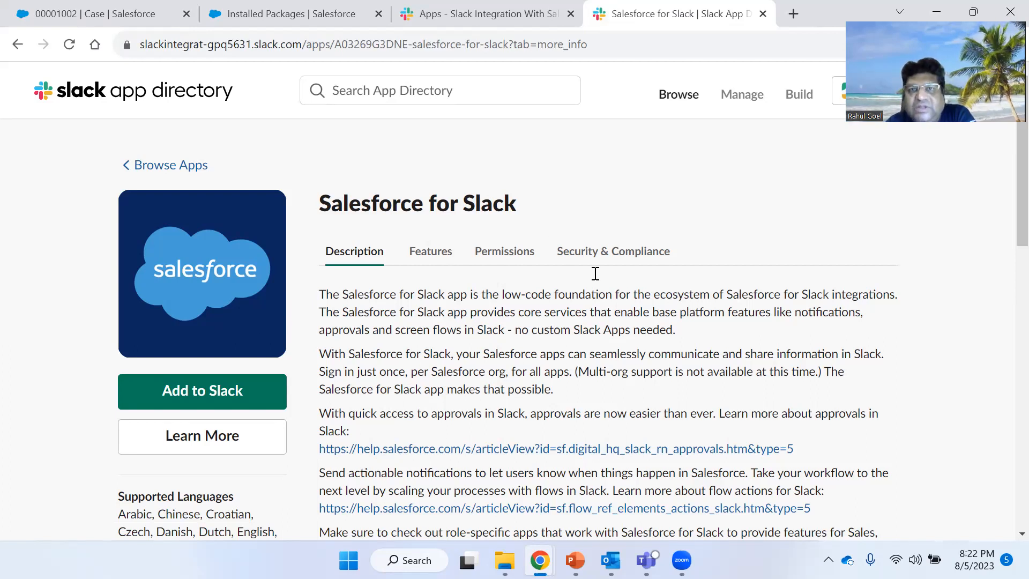
pyautogui.click(440, 7)
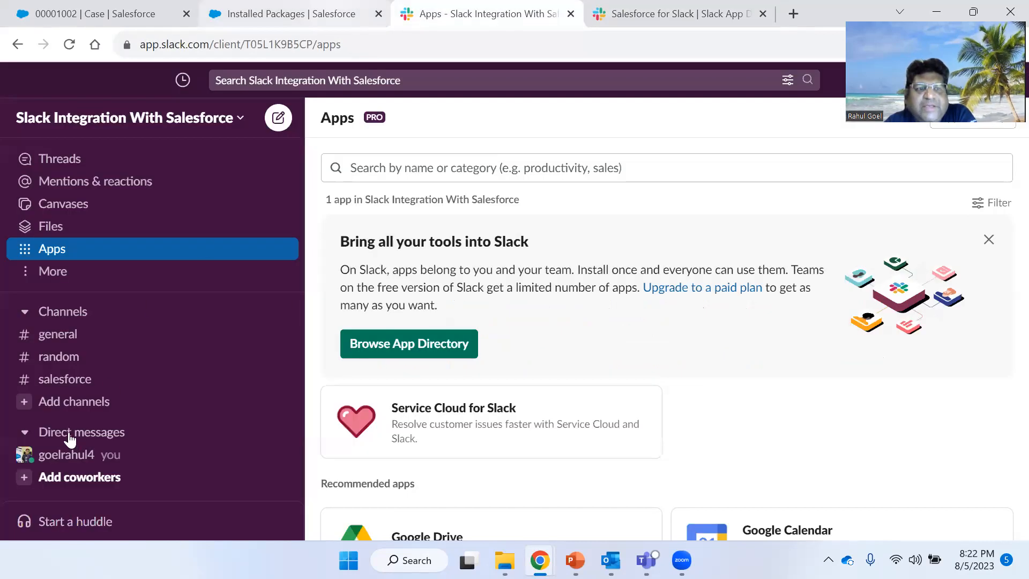
pyautogui.scroll(-1, 67, 450)
pyautogui.scroll(-1, 67, 456)
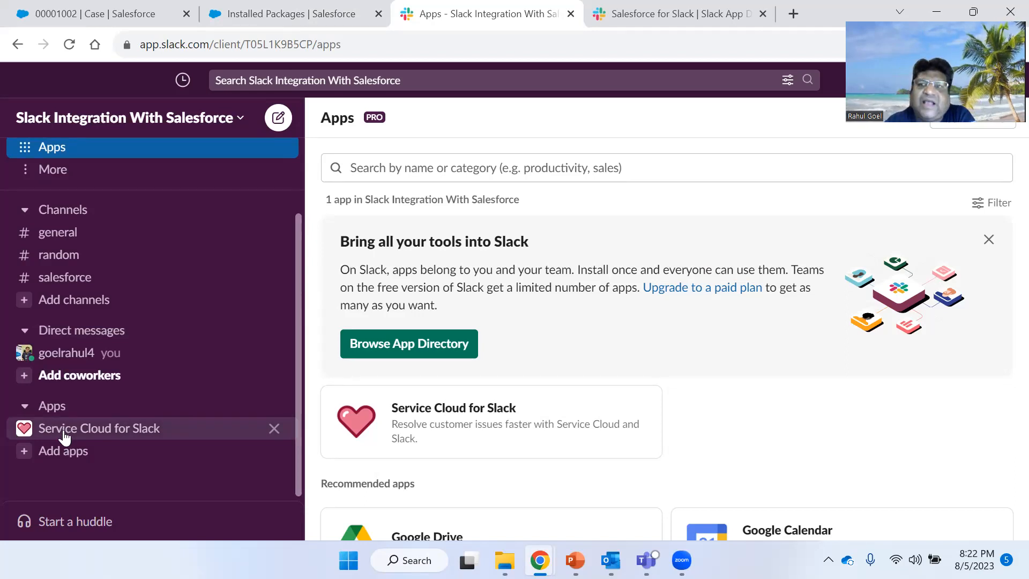
pyautogui.click(638, 12)
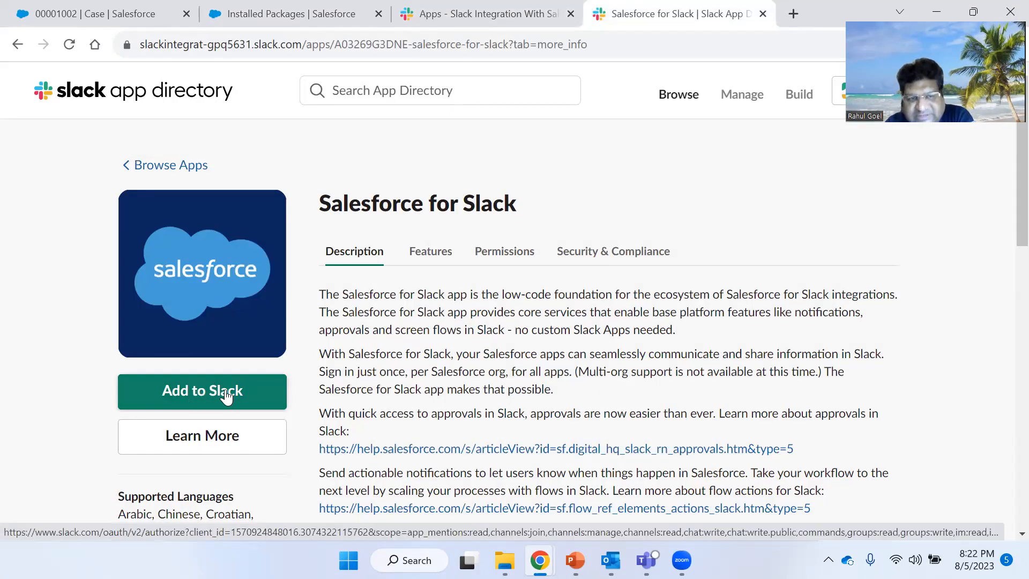
pyautogui.click(484, 12)
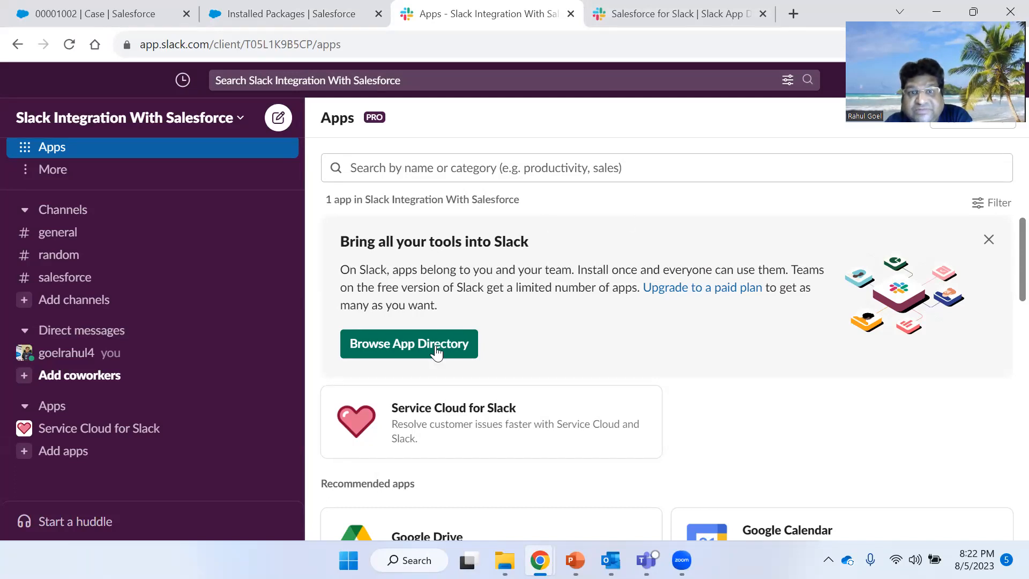
# - Open the Service Cloud for Slack app's About page in the Slack workspace
pyautogui.scroll(-1, 436, 359)
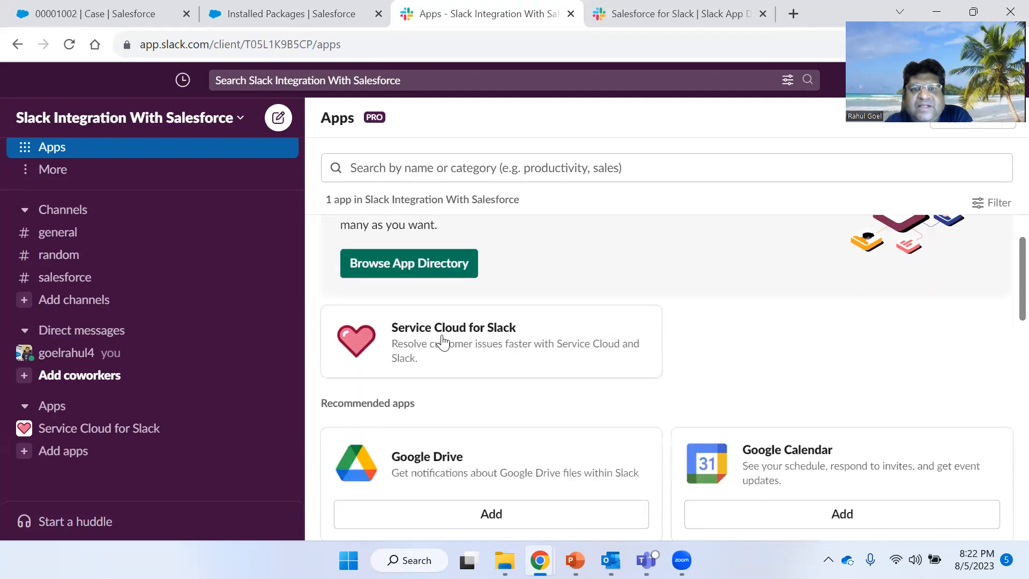
pyautogui.click(442, 341)
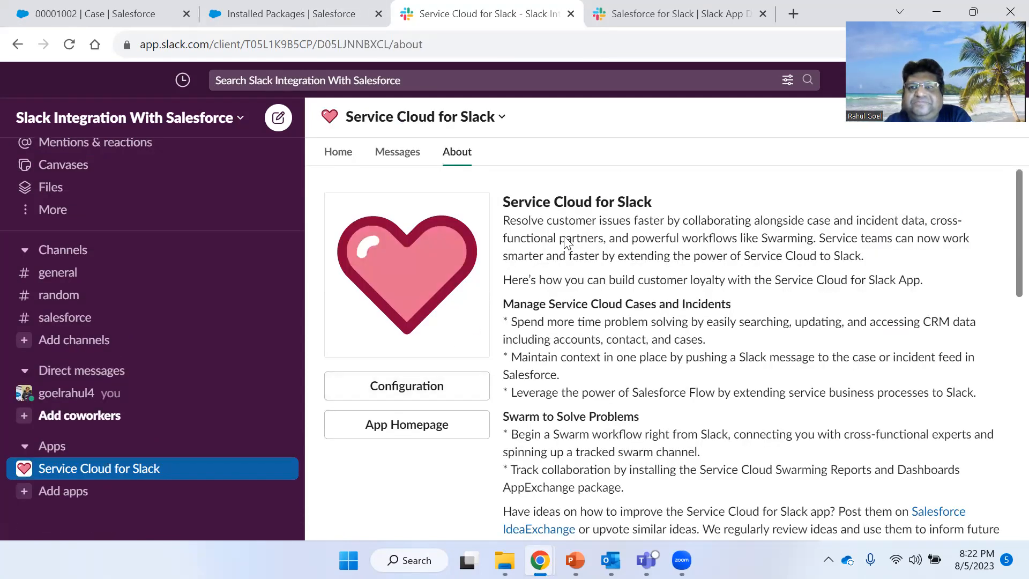
# - Return to the Salesforce for Slack collection page and open the Service Cloud for Slack app listing
pyautogui.scroll(-1, 569, 245)
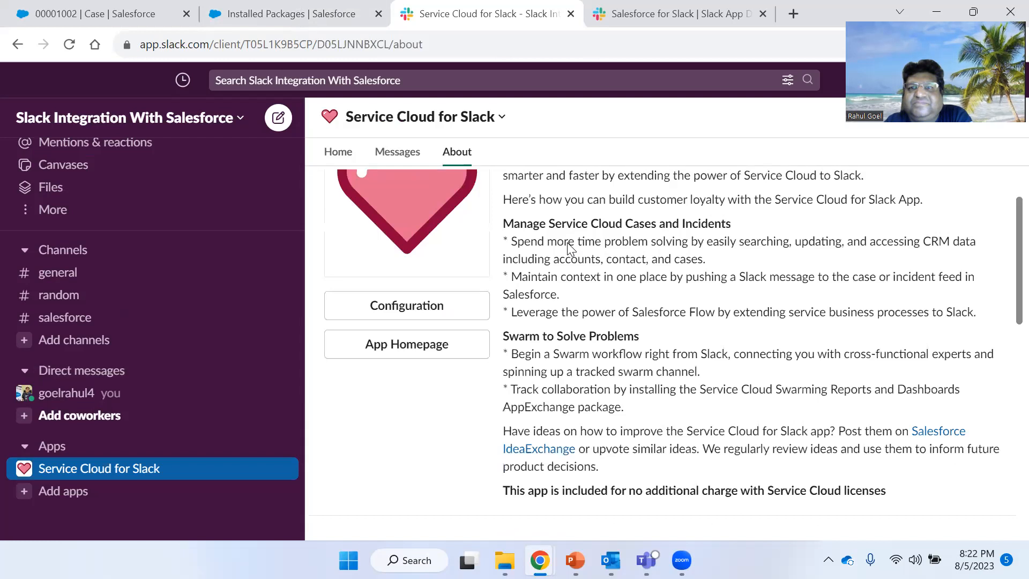
pyautogui.scroll(1, 471, 298)
pyautogui.hotkey('ctrl', 'Tab')
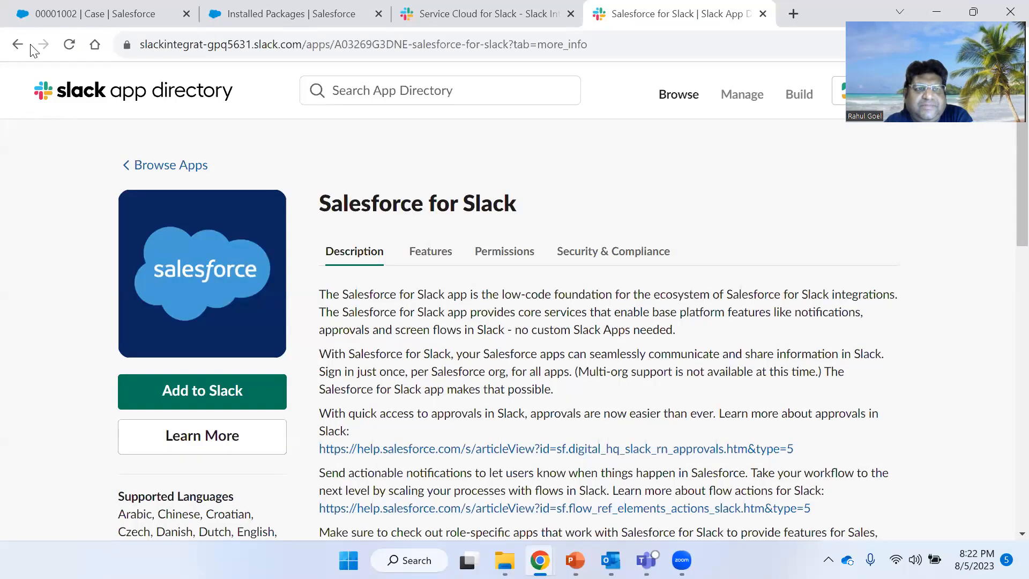
pyautogui.click(24, 46)
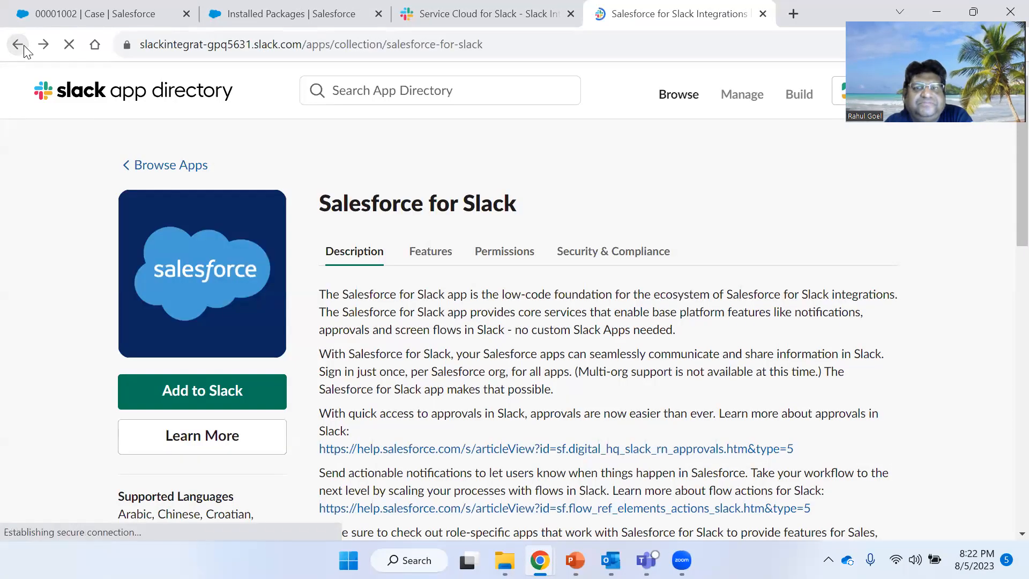
pyautogui.scroll(3, 464, 354)
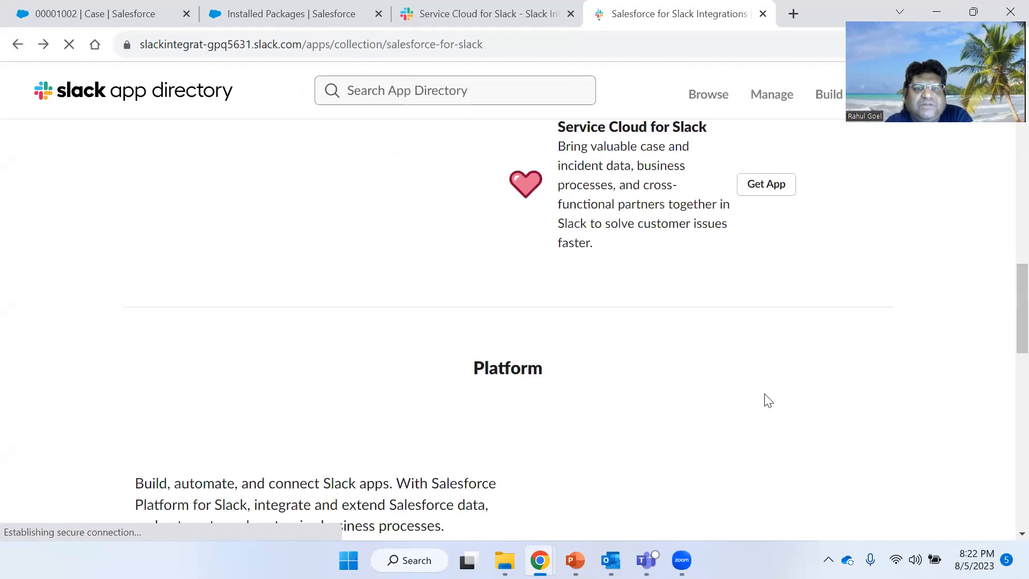
pyautogui.scroll(4, 742, 395)
pyautogui.scroll(-2, 694, 334)
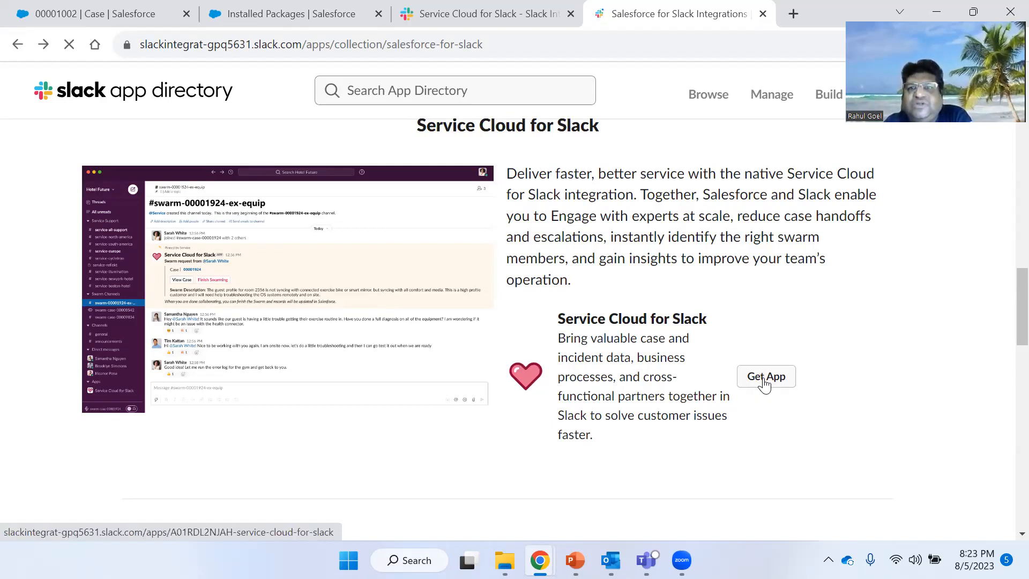
pyautogui.click(764, 379)
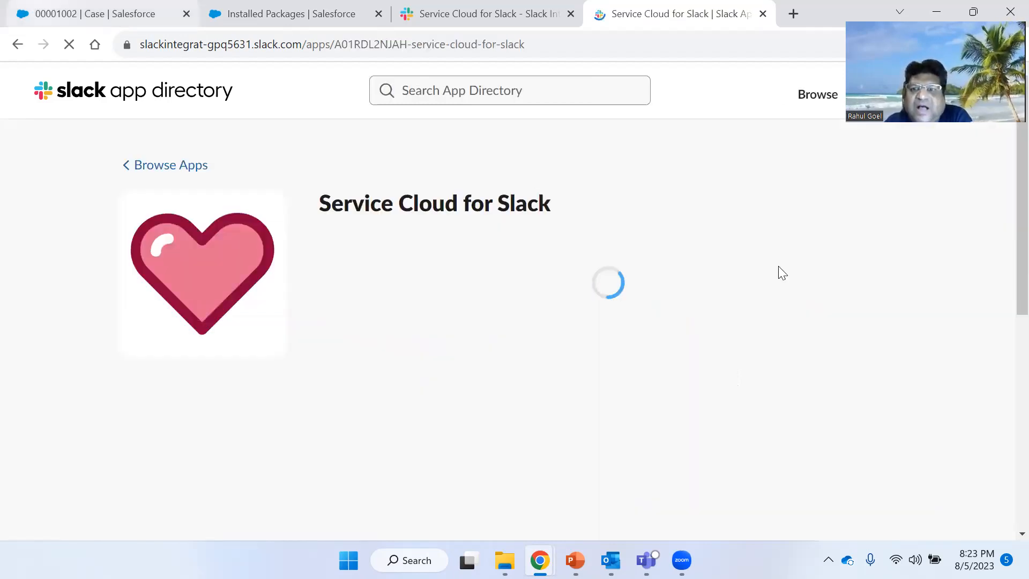
# - Switch to the Salesforce case record and view its Collaborate panel with Swarms and Slack Conversations
pyautogui.click(102, 14)
pyautogui.scroll(-1, 853, 414)
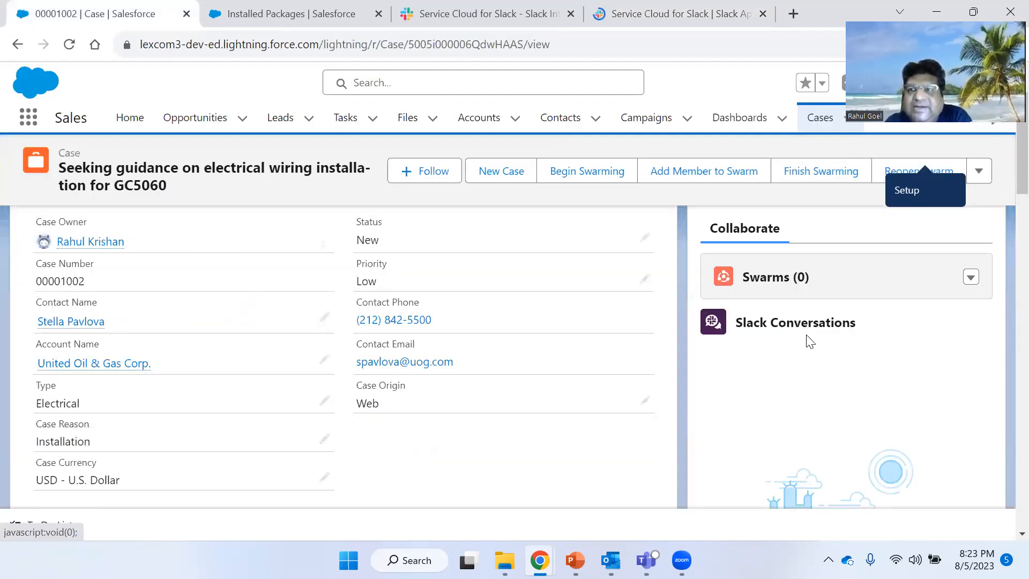
pyautogui.scroll(1, 397, 246)
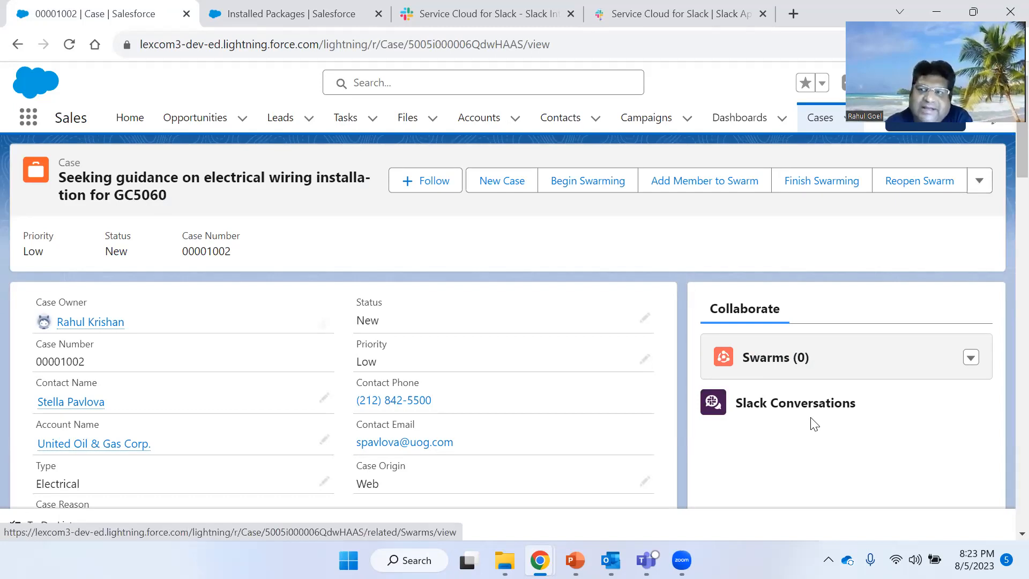
# - Open the Service Cloud for Slack app in the Slack workspace from its app directory listing
pyautogui.click(658, 8)
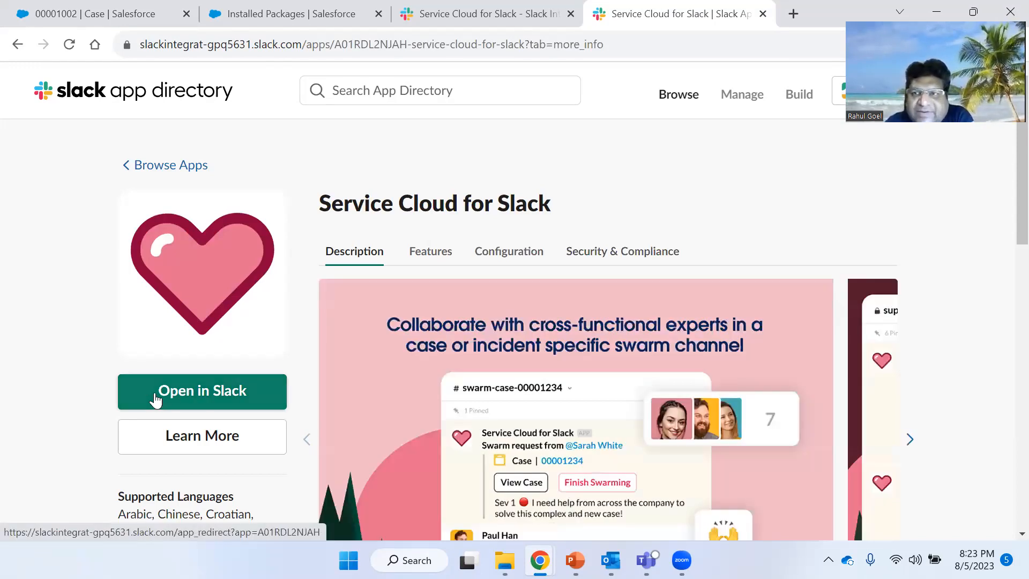
pyautogui.click(188, 398)
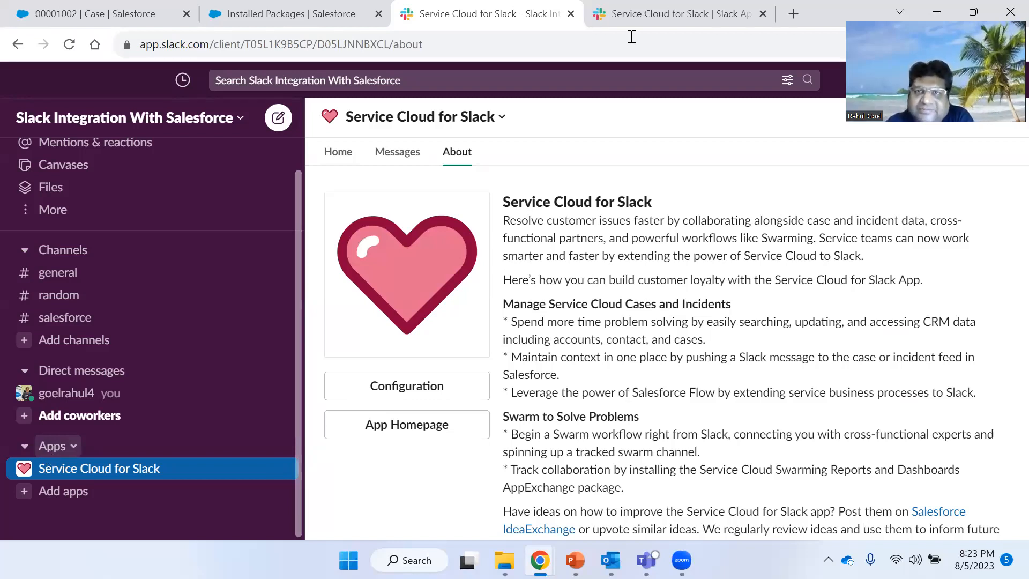
# - Review the Service Cloud for Slack listing and the slash commands on the app's About page in Slack
pyautogui.click(646, 14)
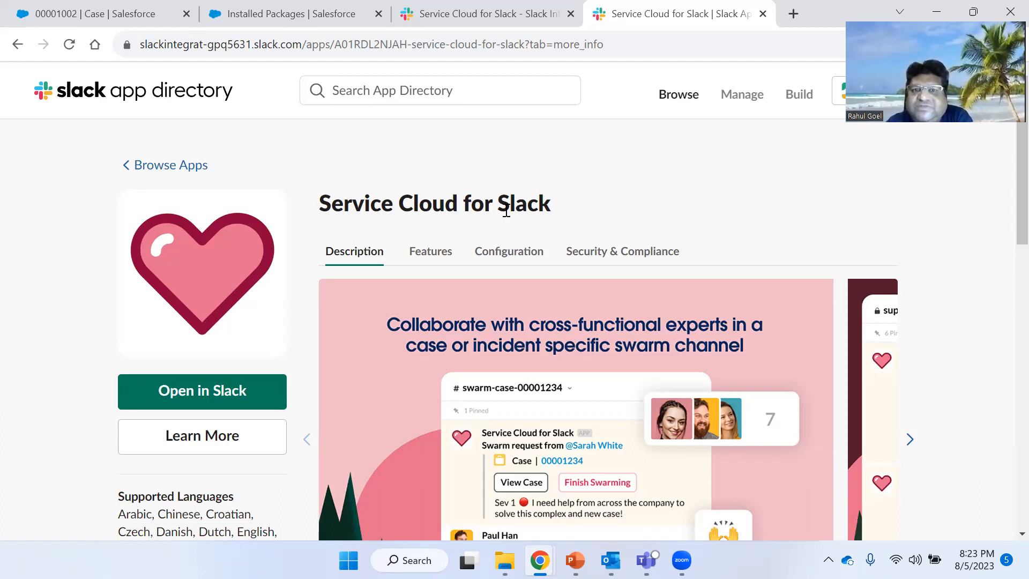
pyautogui.scroll(-1, 637, 314)
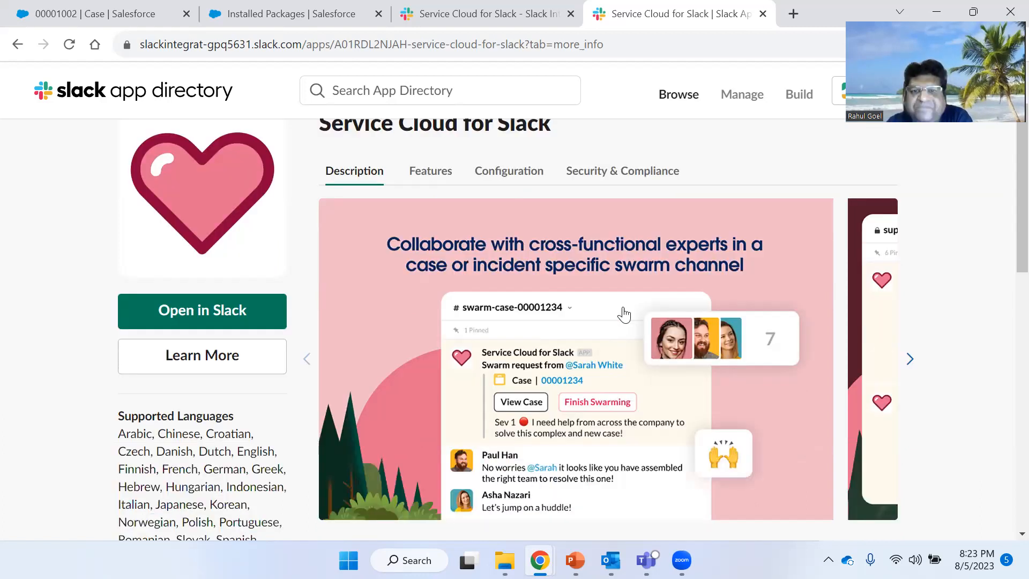
pyautogui.scroll(-2, 620, 321)
pyautogui.click(475, 8)
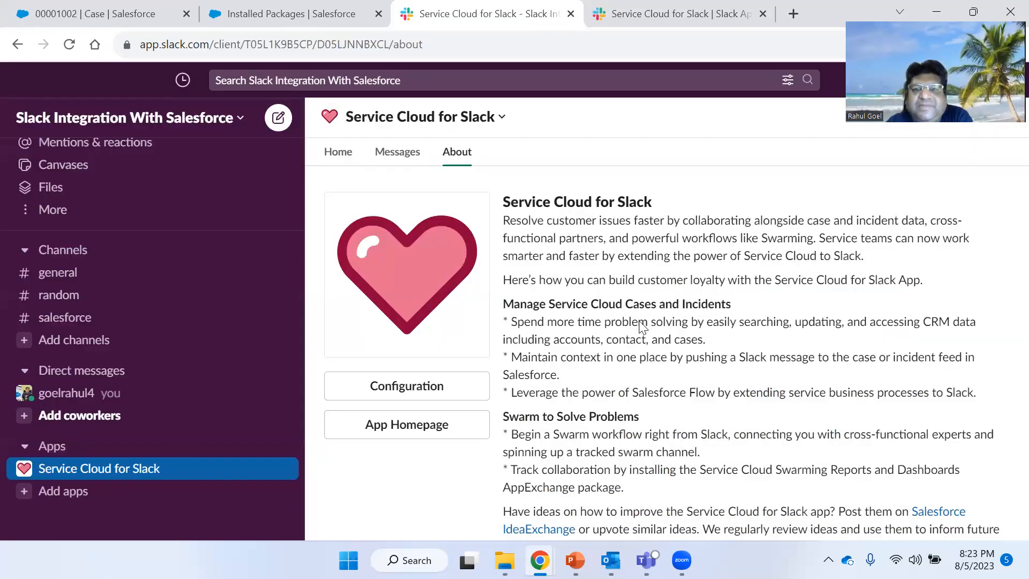
pyautogui.scroll(-3, 640, 348)
pyautogui.scroll(-5, 542, 353)
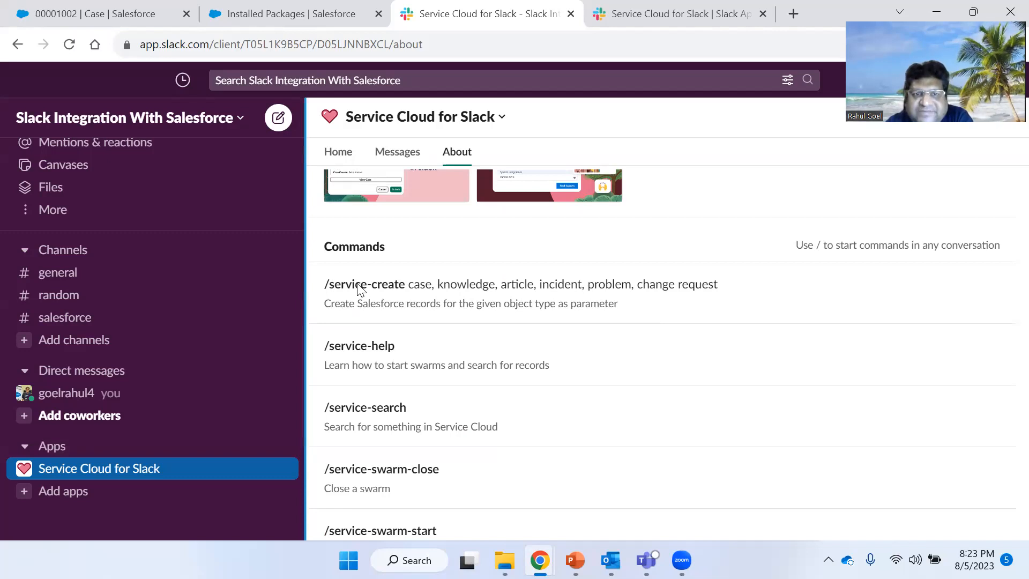
pyautogui.scroll(-1, 443, 353)
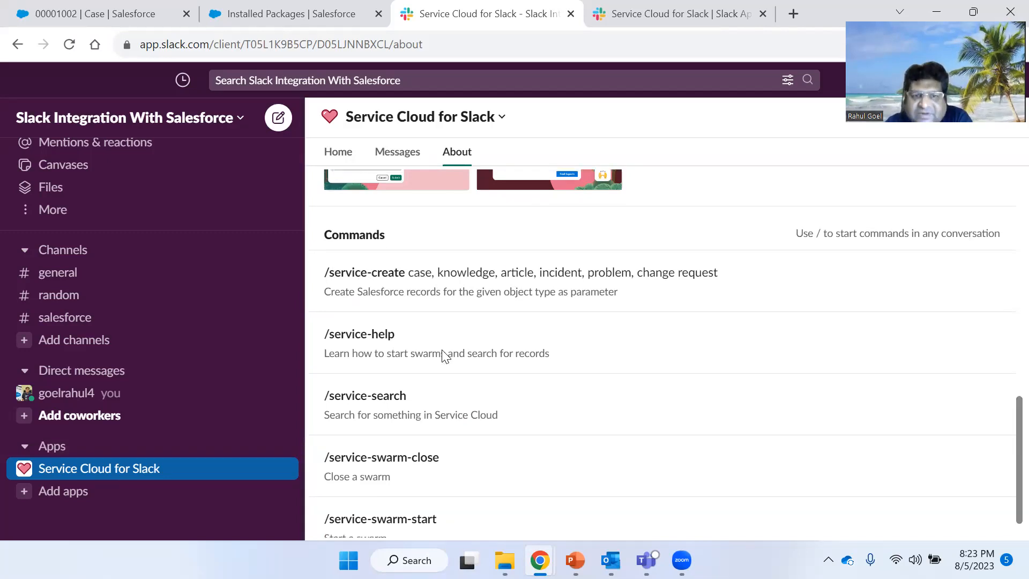
pyautogui.scroll(-1, 444, 356)
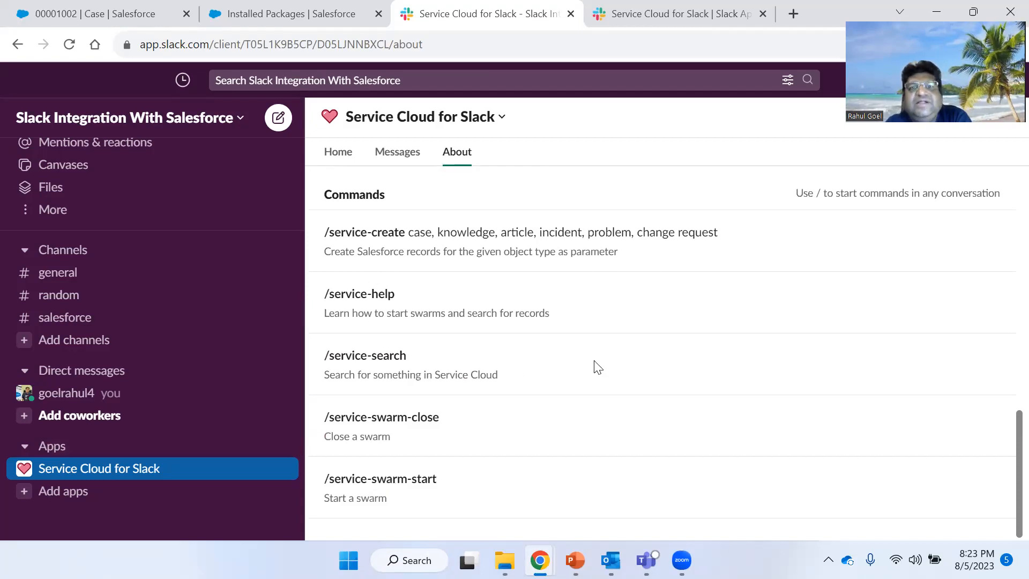
pyautogui.scroll(10, 497, 337)
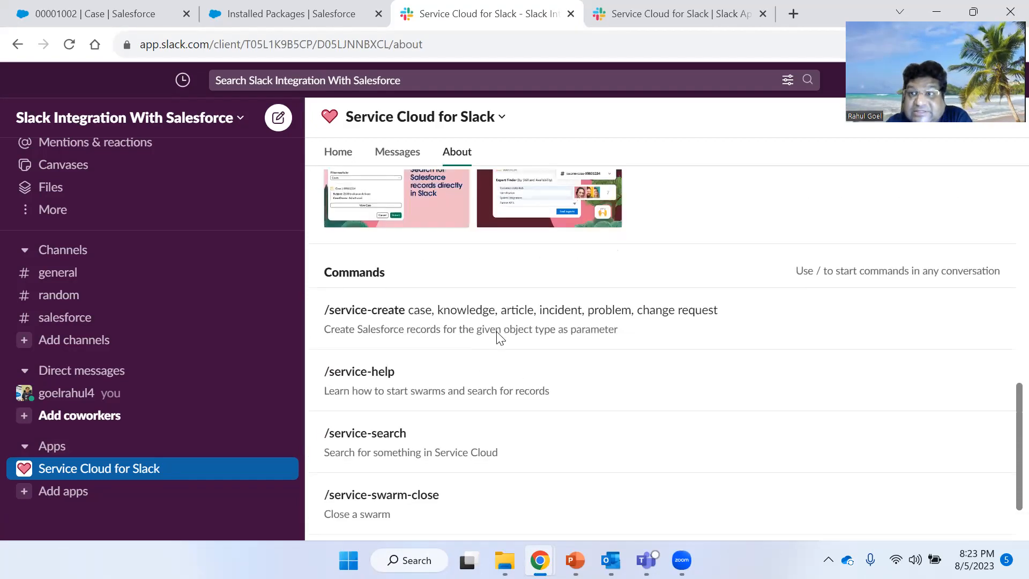
pyautogui.scroll(3, 497, 338)
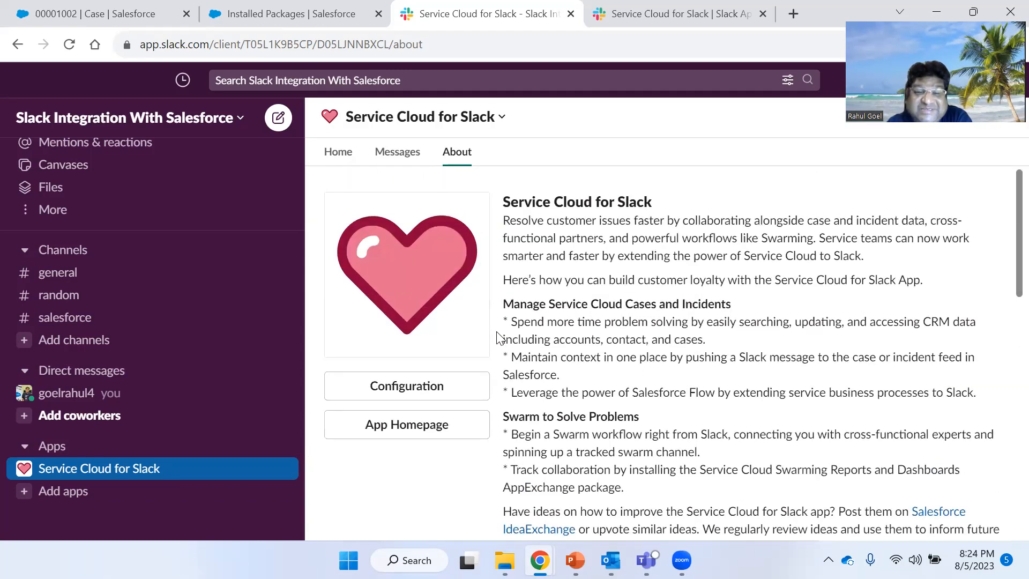
pyautogui.scroll(-2, 497, 338)
pyautogui.scroll(2, 497, 337)
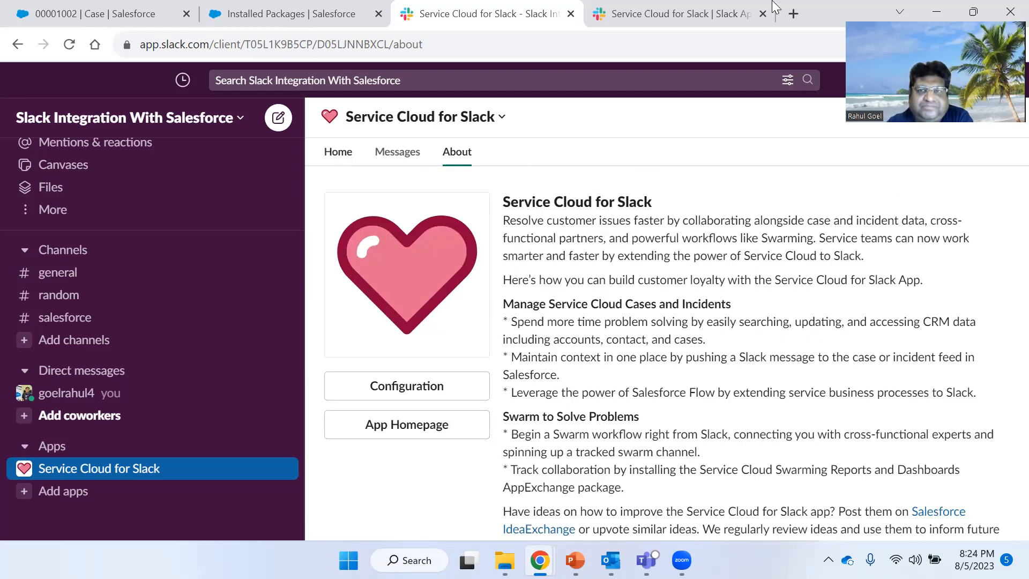
# - Open Service Cloud for Slack in Slack again from its directory listing and return to the listing
pyautogui.click(683, 7)
pyautogui.scroll(4, 191, 267)
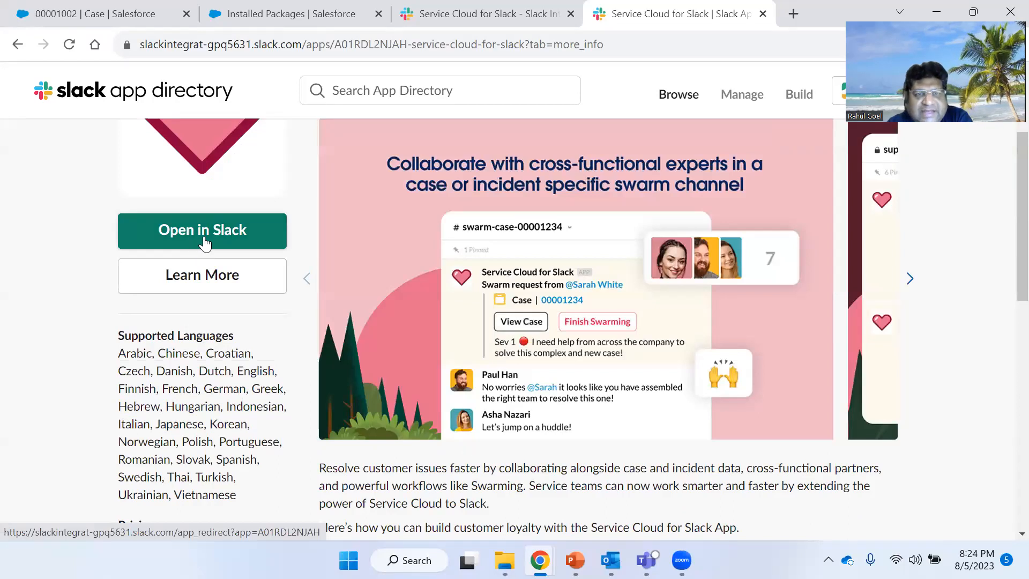
pyautogui.click(207, 242)
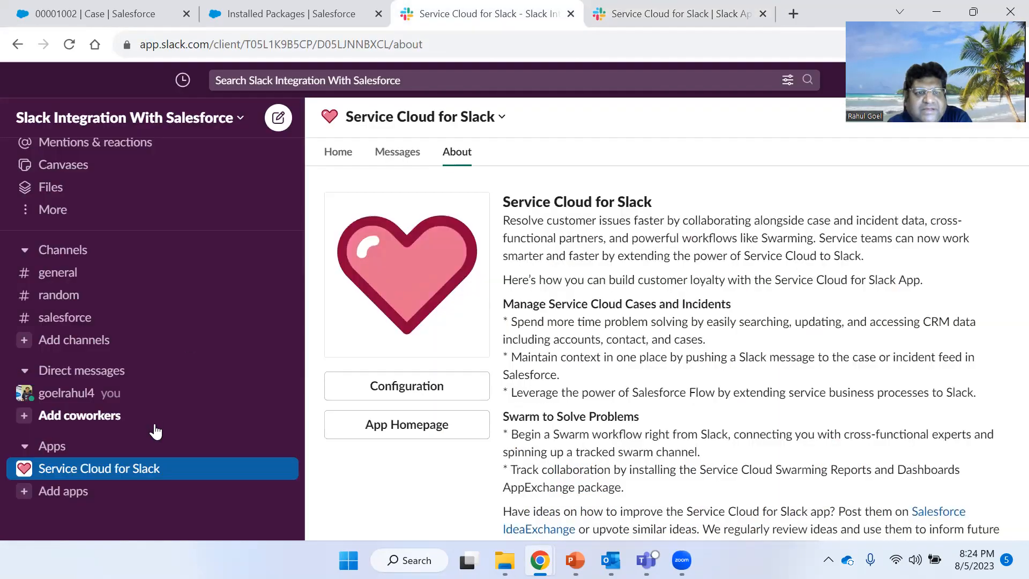
pyautogui.click(651, 15)
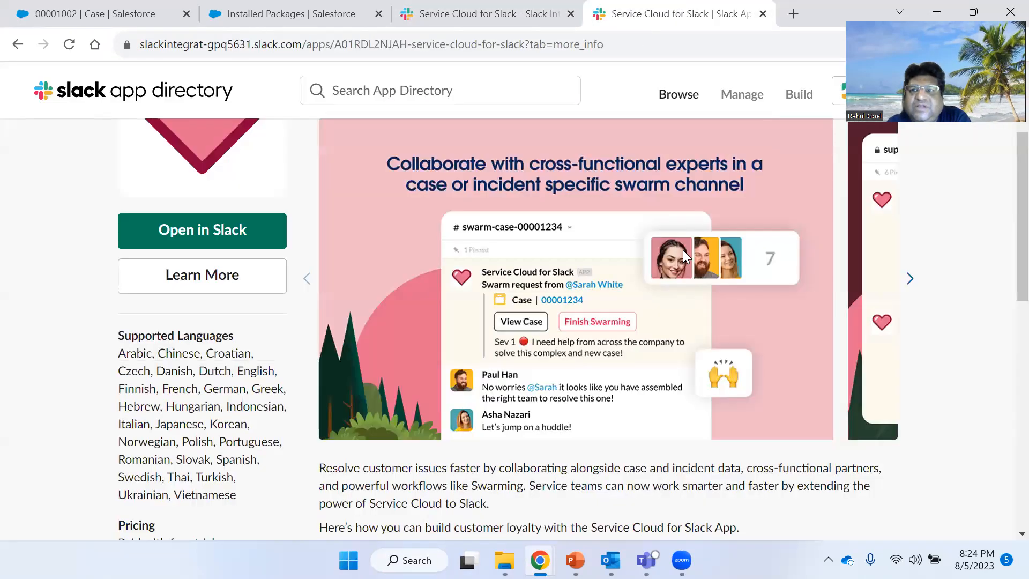
# - Read the listing's description, highlighting the points on pushing Slack messages to case feeds and extending Salesforce Flow
pyautogui.scroll(-3, 635, 281)
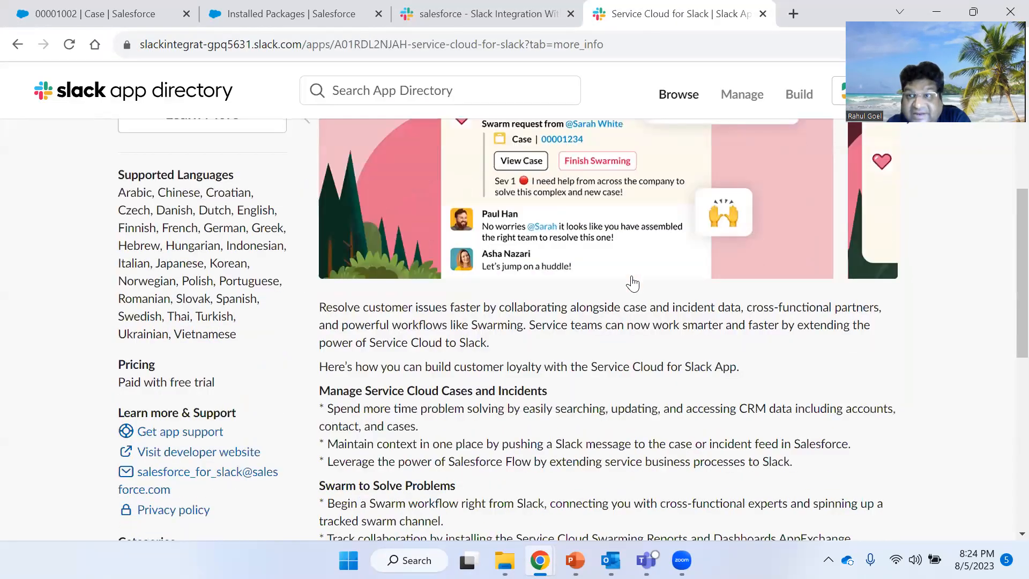
pyautogui.scroll(-1, 608, 280)
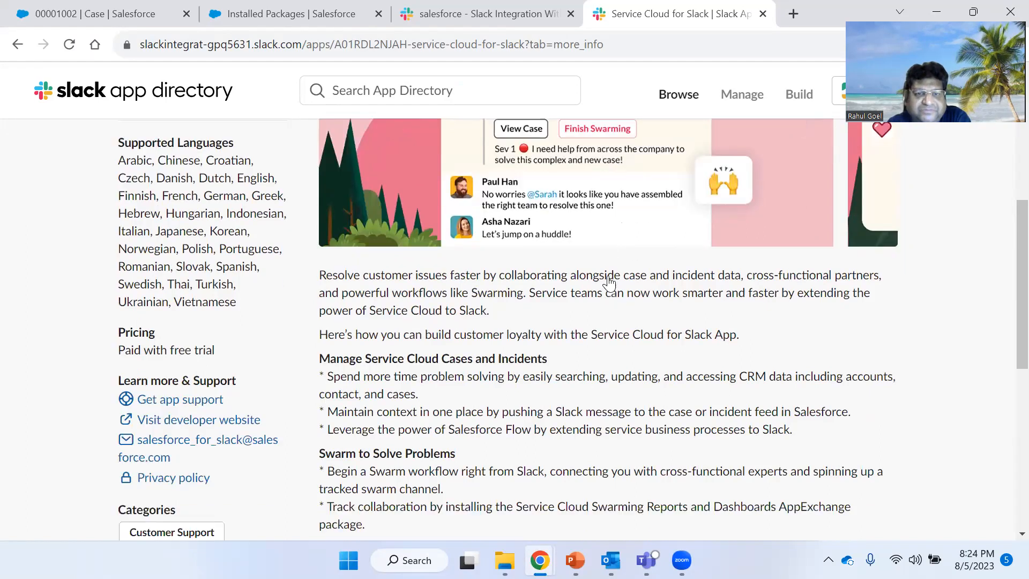
pyautogui.scroll(-1, 607, 279)
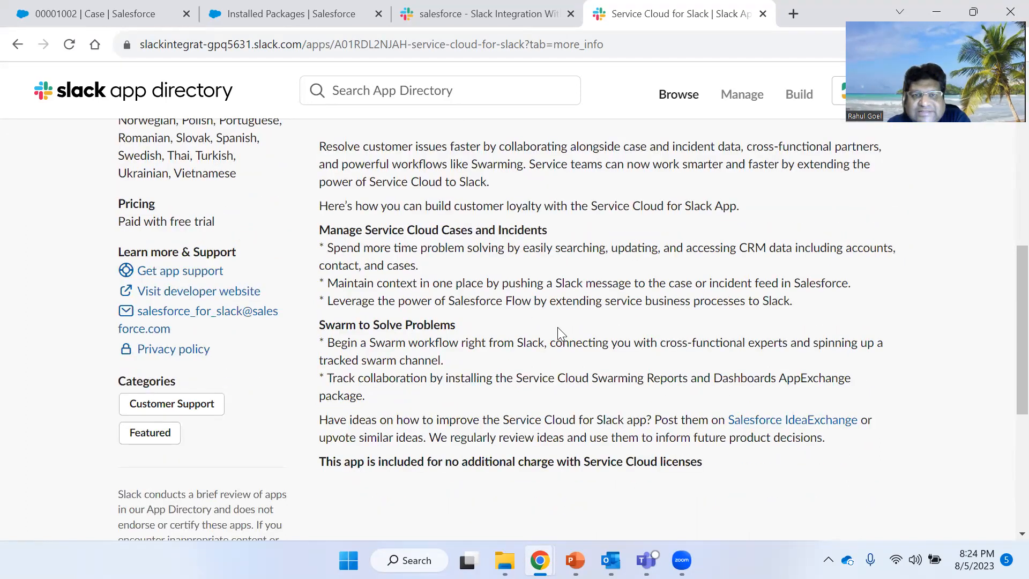
pyautogui.scroll(10, 504, 232)
pyautogui.scroll(-6, 509, 362)
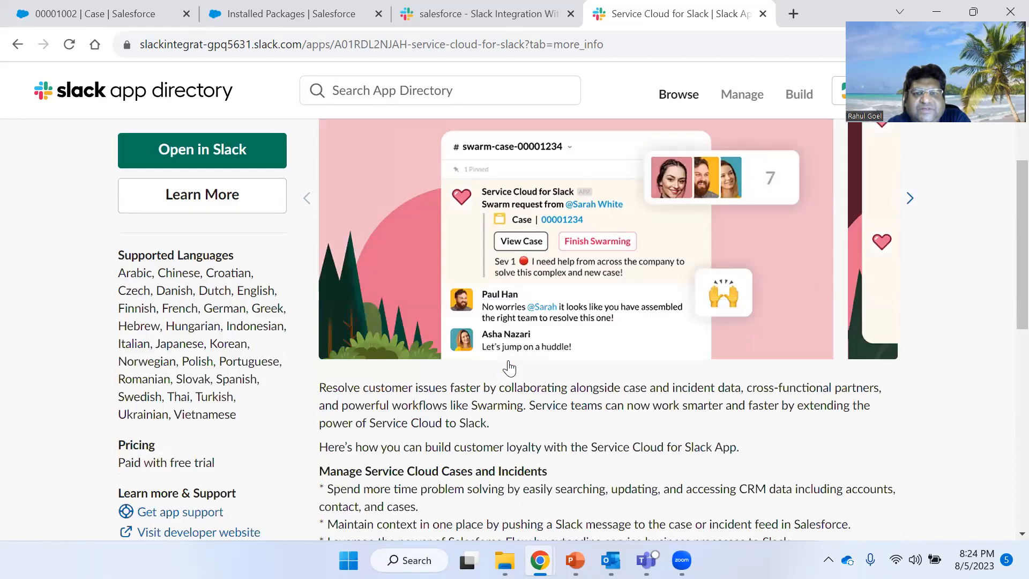
pyautogui.moveTo(380, 283); pyautogui.dragTo(820, 284)
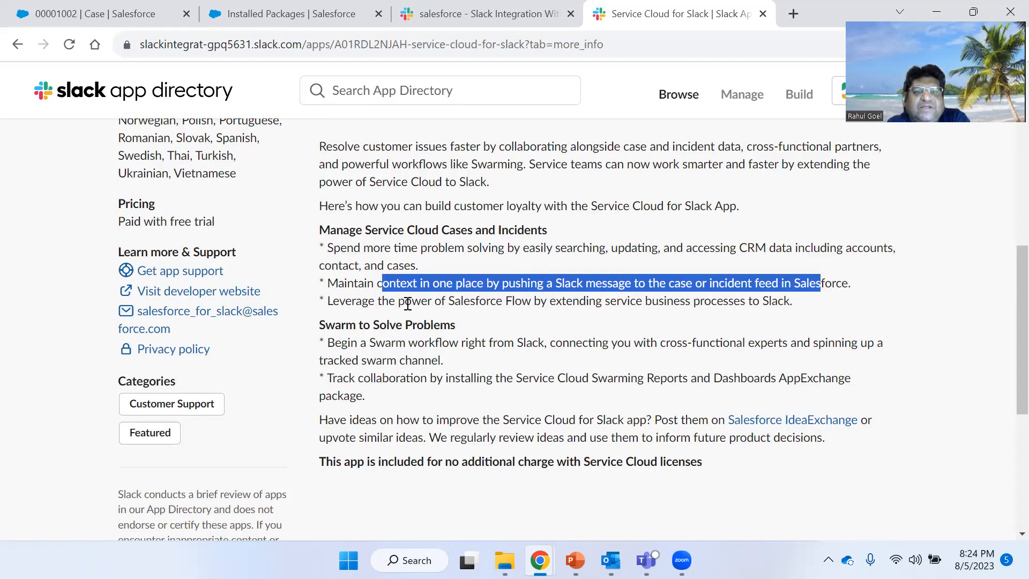
pyautogui.moveTo(404, 301); pyautogui.dragTo(775, 301)
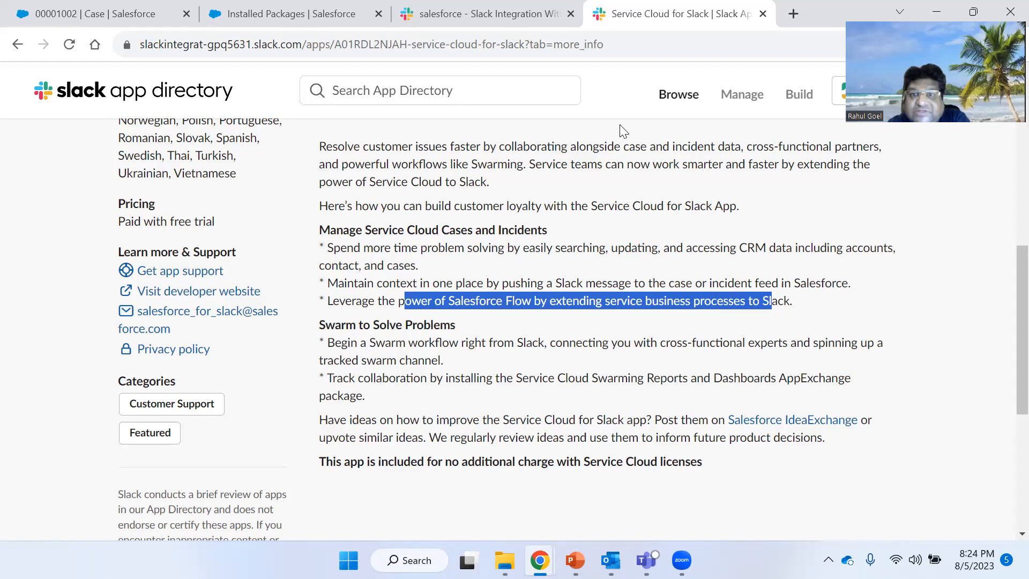
pyautogui.click(603, 322)
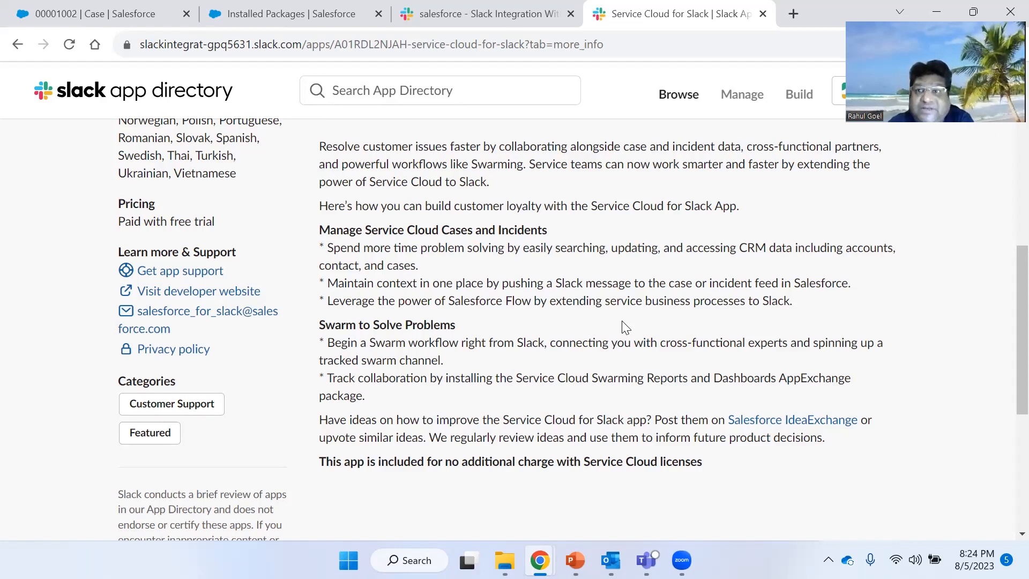
# - Open the Flows list through a Setup Quick Find search for flow, and switch back to the case record
pyautogui.click(308, 9)
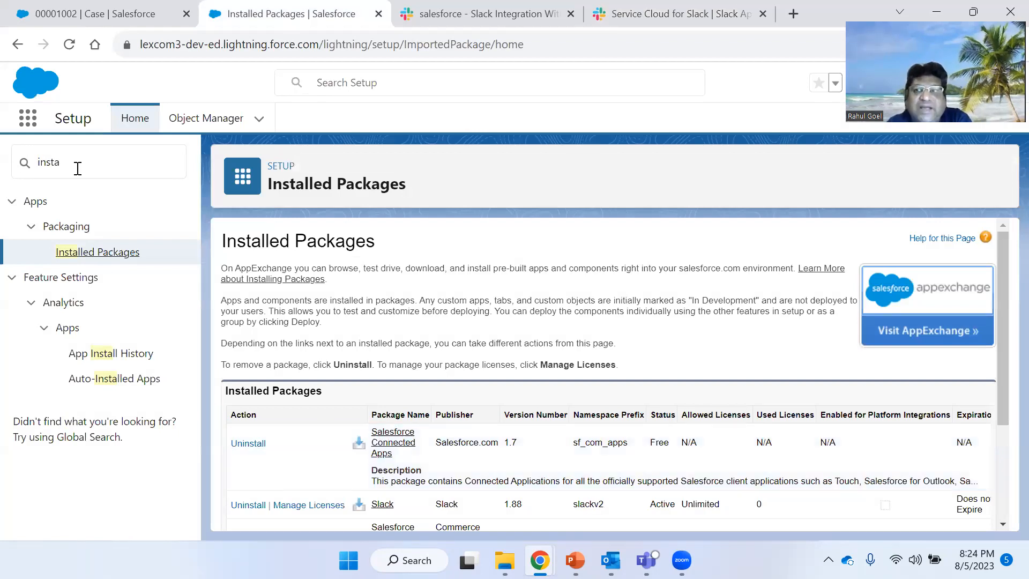
pyautogui.moveTo(79, 163); pyautogui.dragTo(9, 172)
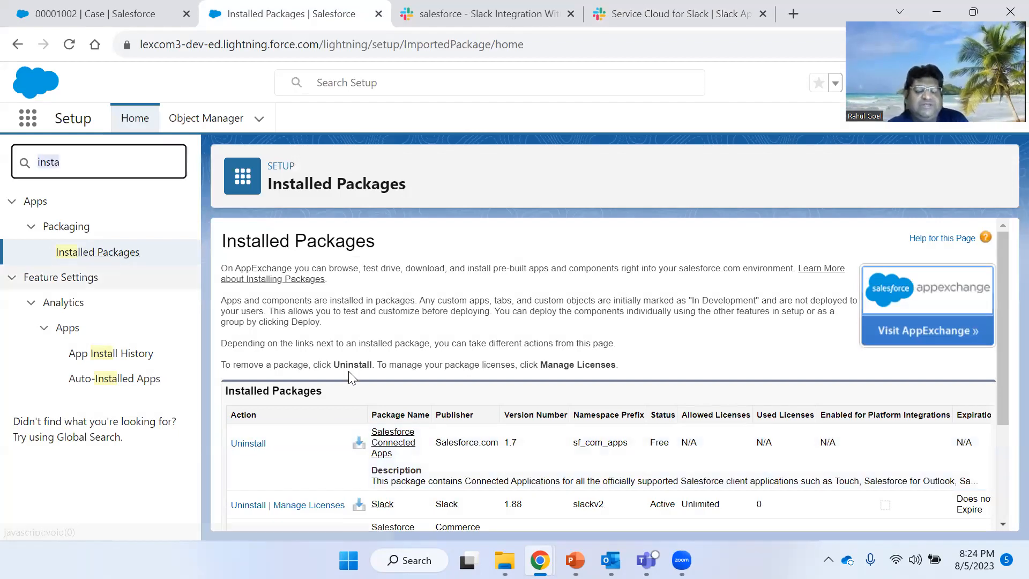
pyautogui.write('fl')
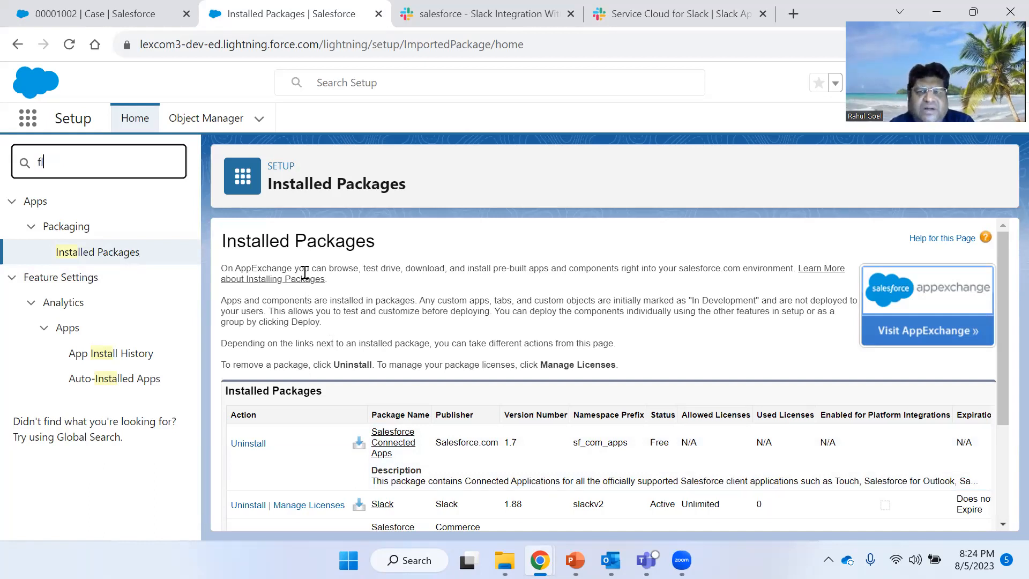
pyautogui.write('ow')
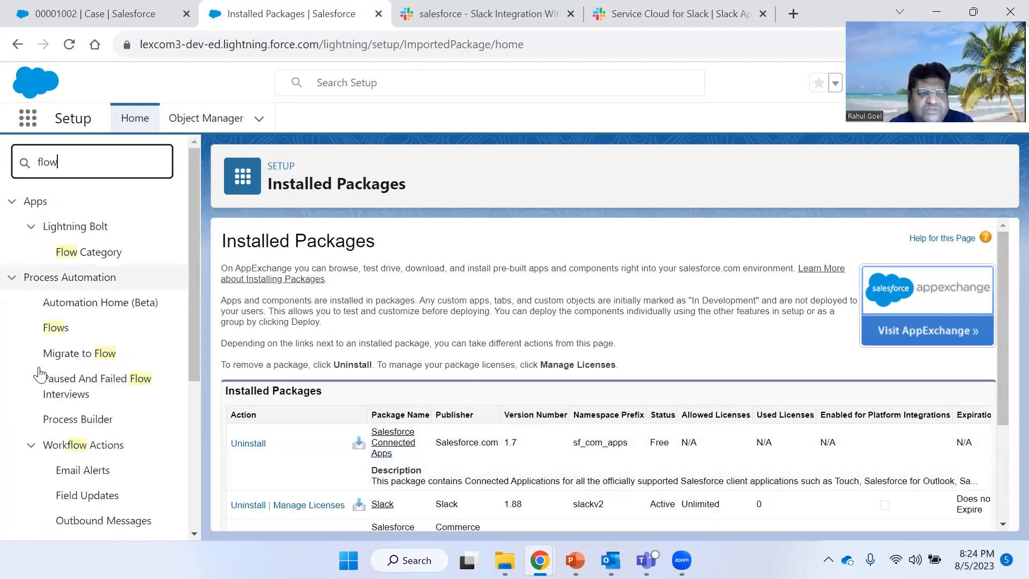
pyautogui.click(53, 330)
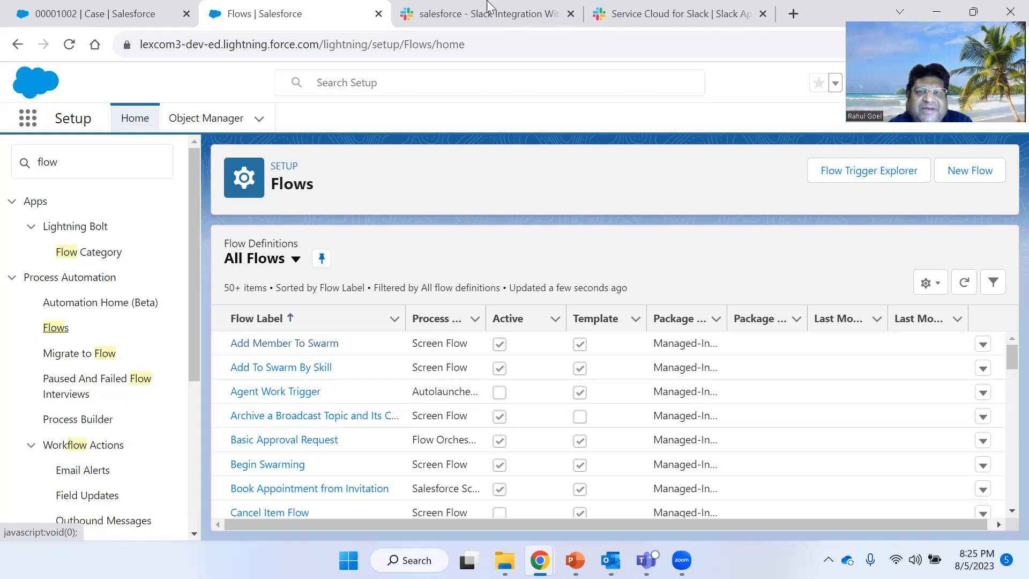
pyautogui.click(77, 12)
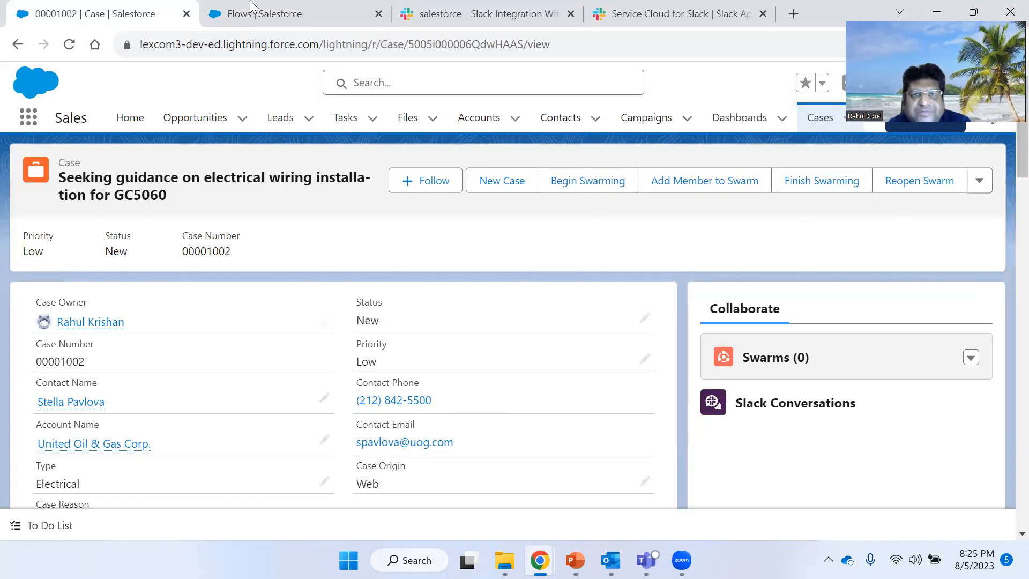
# - Search the Flows list for flows related to slack and swarm
pyautogui.click(271, 12)
pyautogui.scroll(-3, 313, 401)
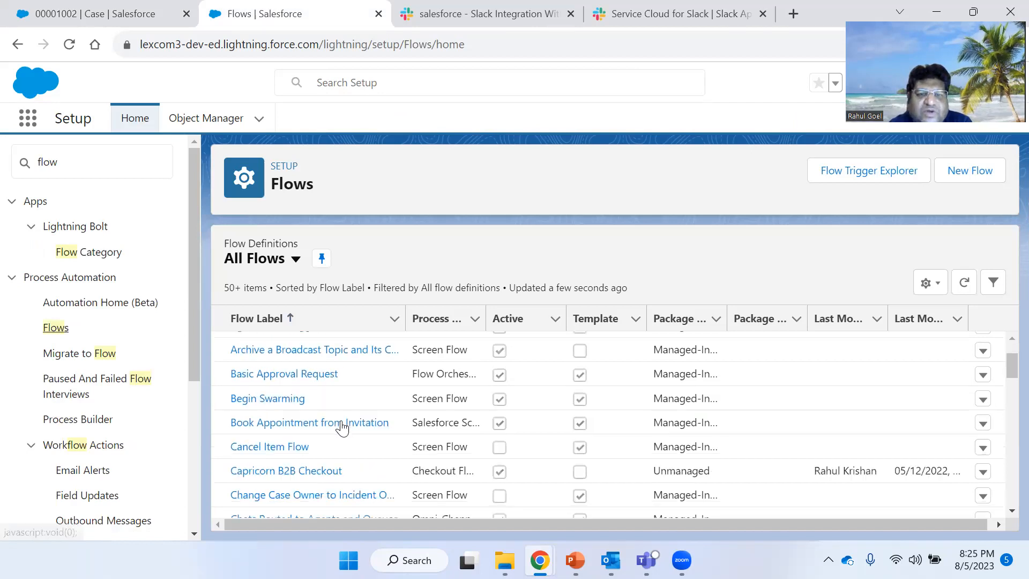
pyautogui.hotkey('ctrl', 'f')
pyautogui.write('slack')
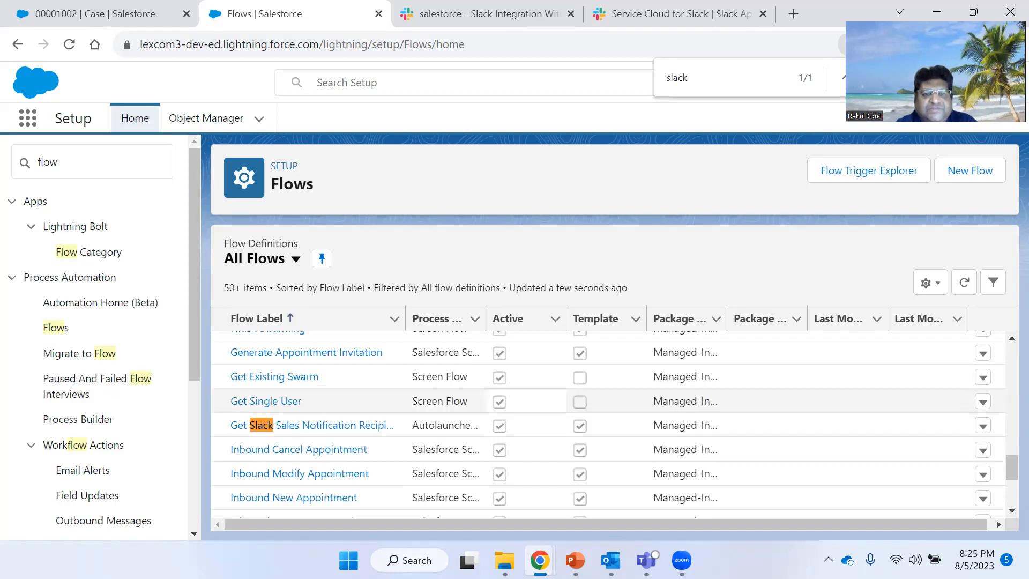
pyautogui.scroll(-3, 406, 396)
pyautogui.scroll(-2, 405, 396)
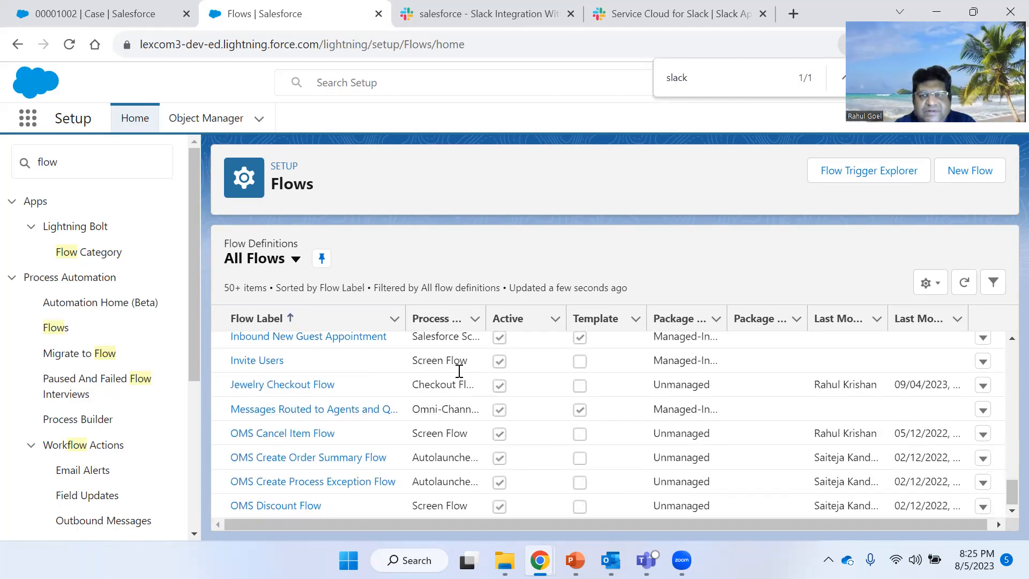
pyautogui.scroll(-2, 463, 375)
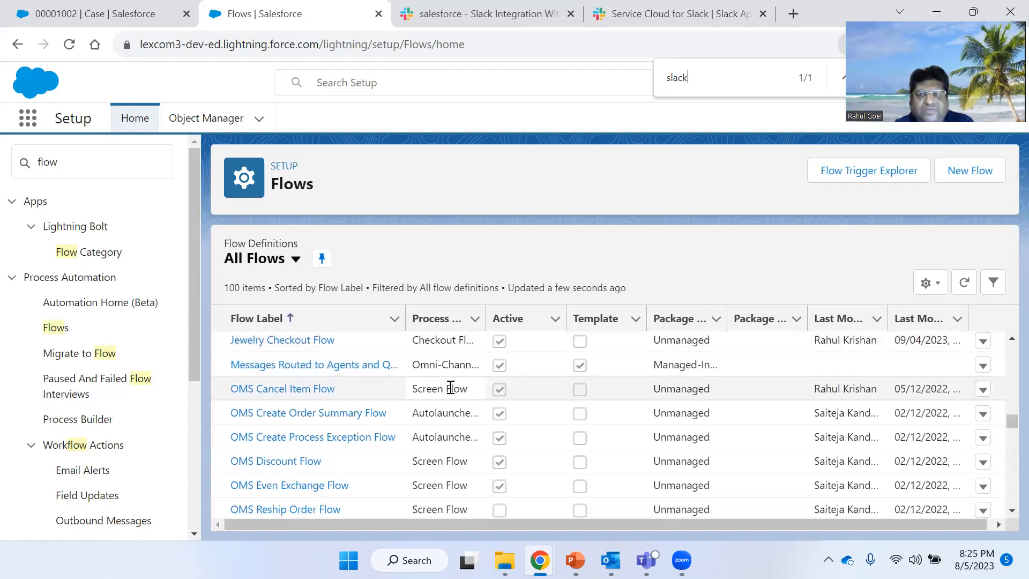
pyautogui.scroll(-8, 448, 388)
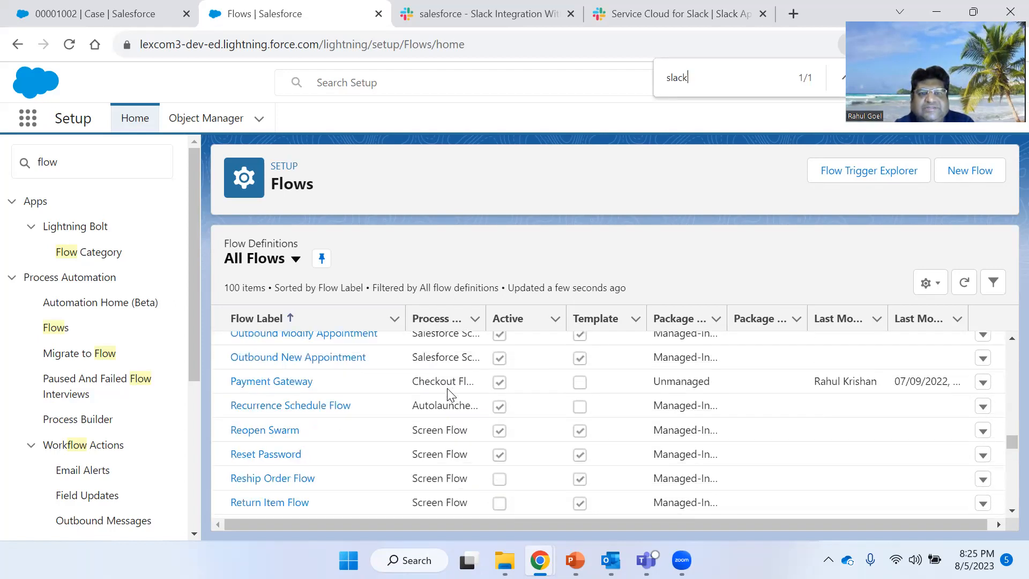
pyautogui.press('BackSpace')
pyautogui.write('k')
pyautogui.scroll(1, 401, 415)
pyautogui.scroll(12, 401, 414)
pyautogui.doubleClick(699, 84)
pyautogui.write('swar')
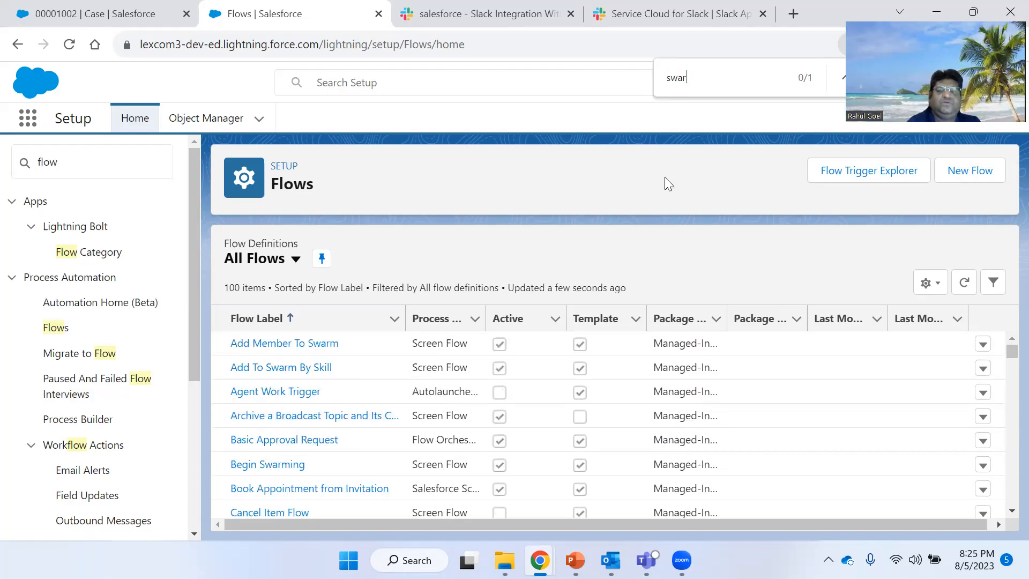
pyautogui.write('m')
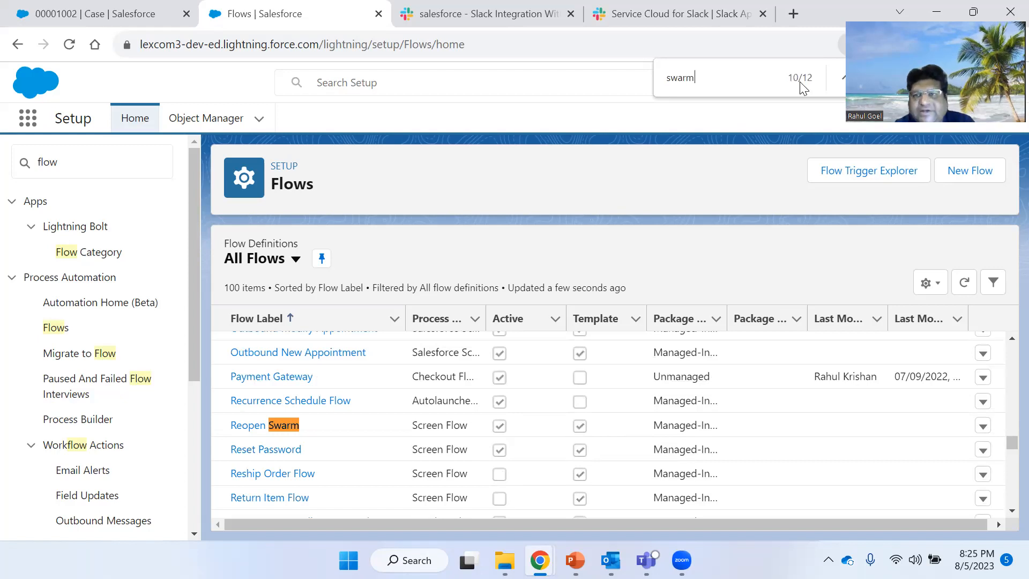
pyautogui.scroll(4, 373, 410)
pyautogui.scroll(10, 383, 410)
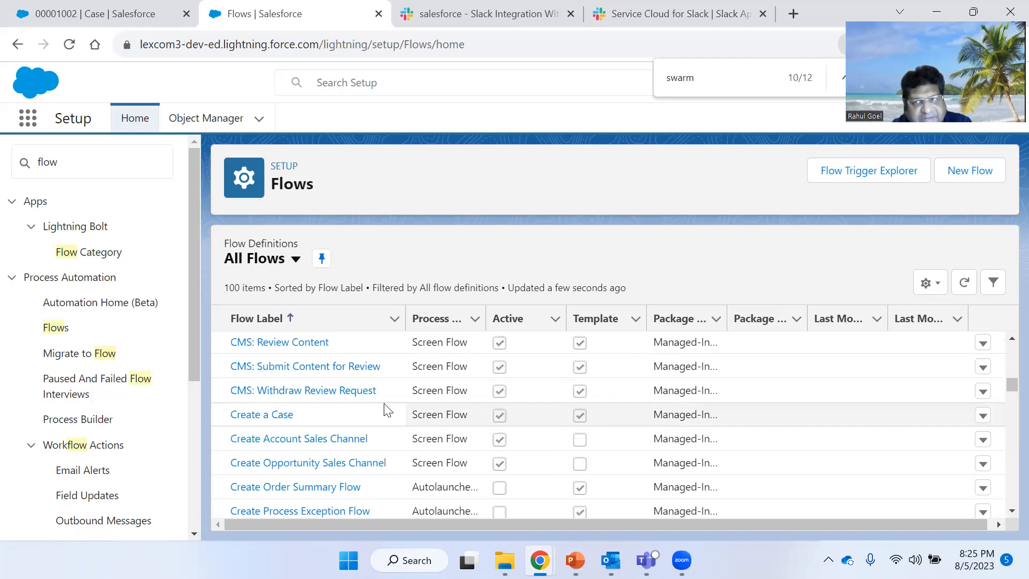
# - Close the Flows tab and return to the case record
pyautogui.click(666, 6)
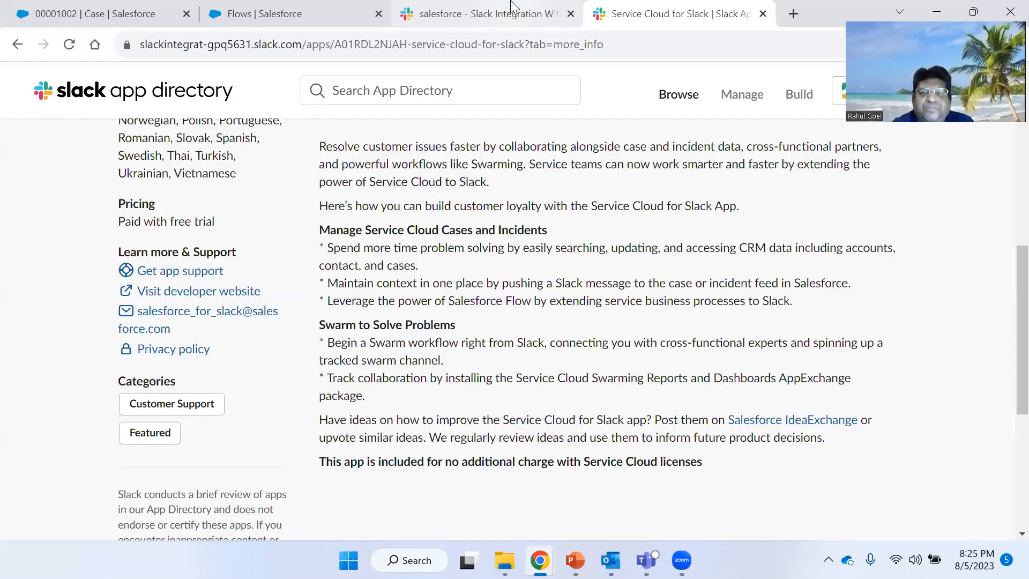
pyautogui.click(511, 7)
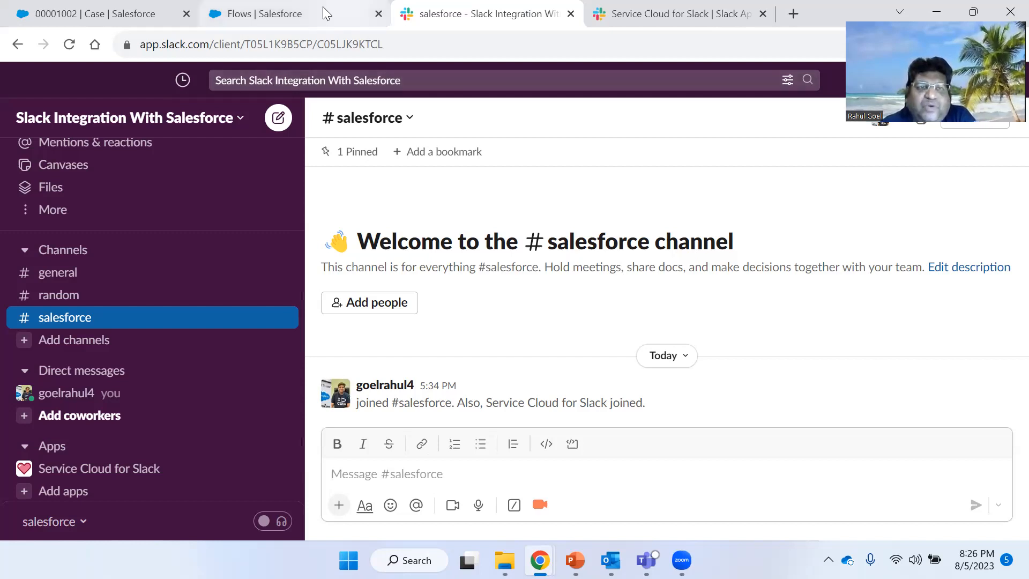
pyautogui.moveTo(374, 15)
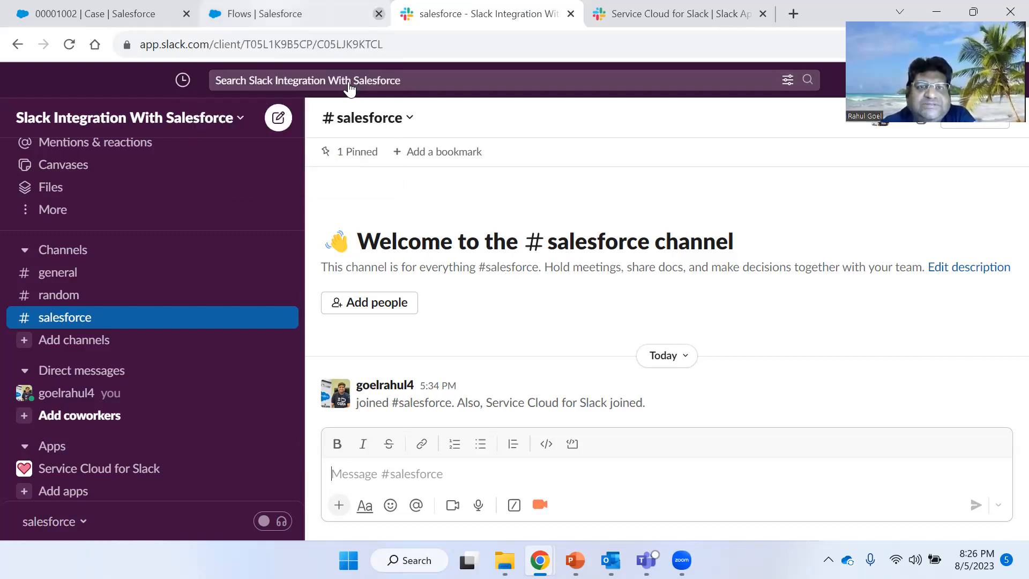
pyautogui.click(378, 14)
pyautogui.hotkey('ctrl', 'shift', 'Tab')
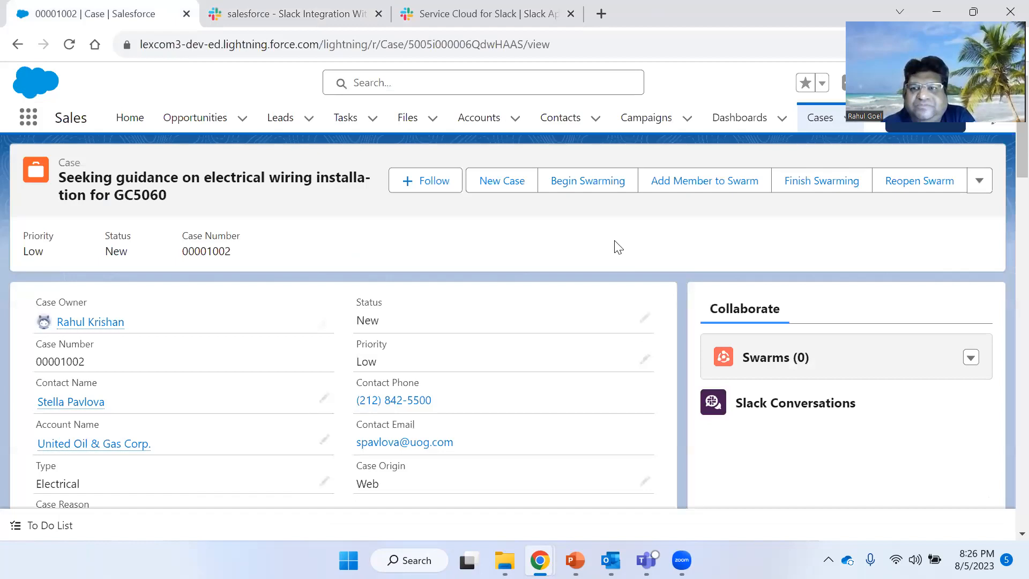
# - Compare the case record's Collaborate panel with the #salesforce channel in Slack, switching between both tabs
pyautogui.scroll(-2, 659, 282)
pyautogui.scroll(2, 555, 190)
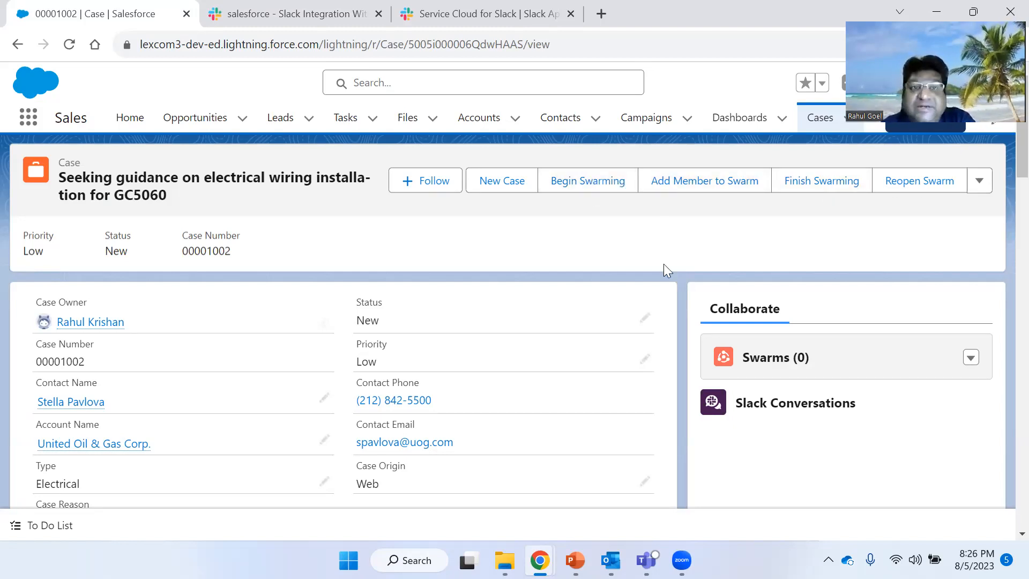
pyautogui.click(325, 7)
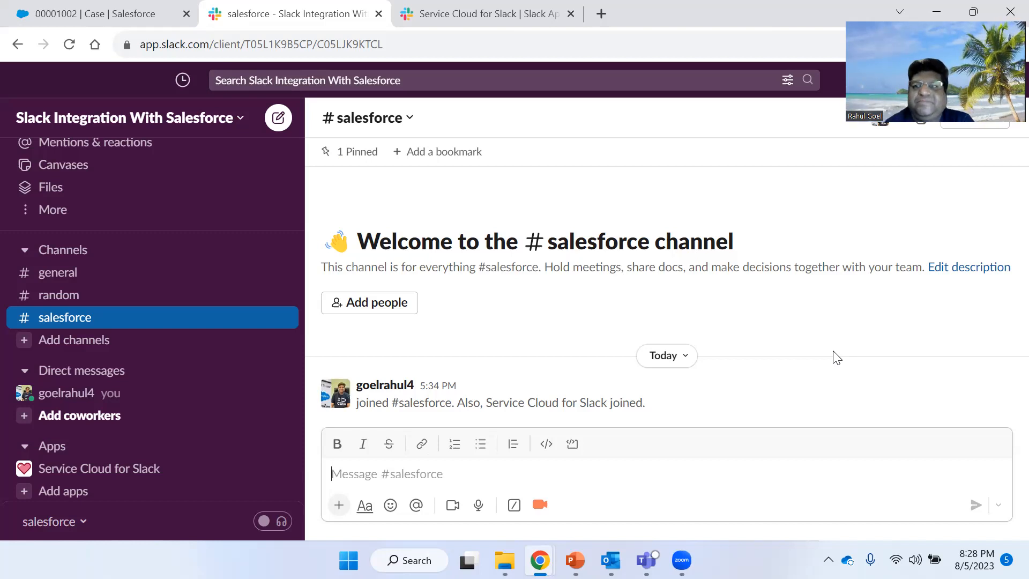
pyautogui.click(161, 11)
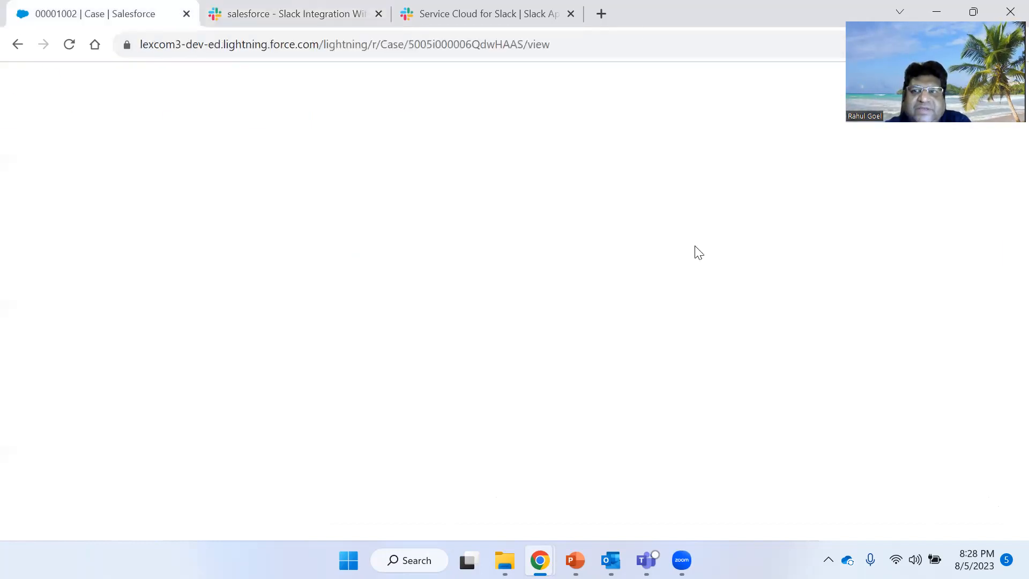
pyautogui.scroll(-5, 782, 338)
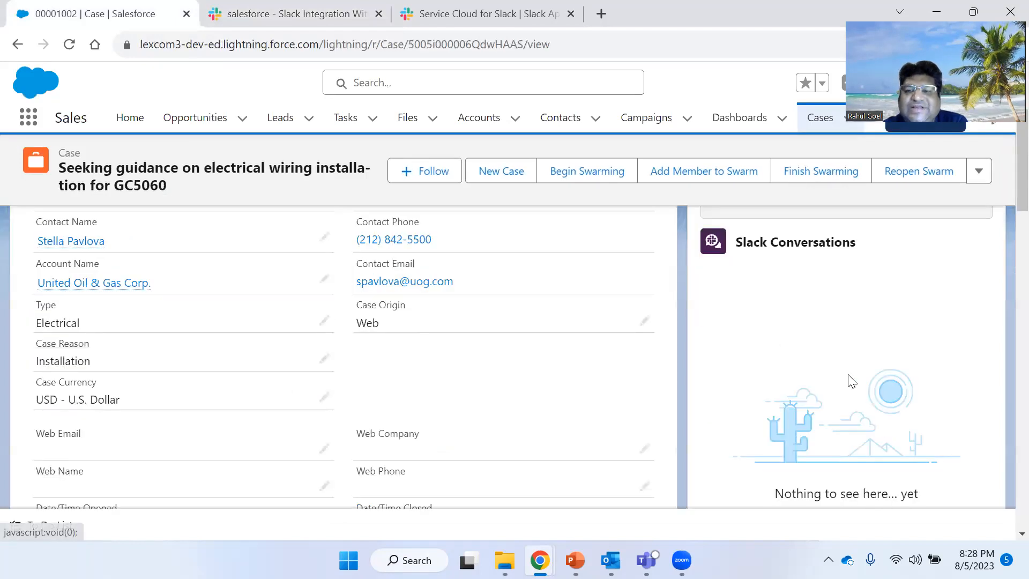
pyautogui.scroll(3, 781, 349)
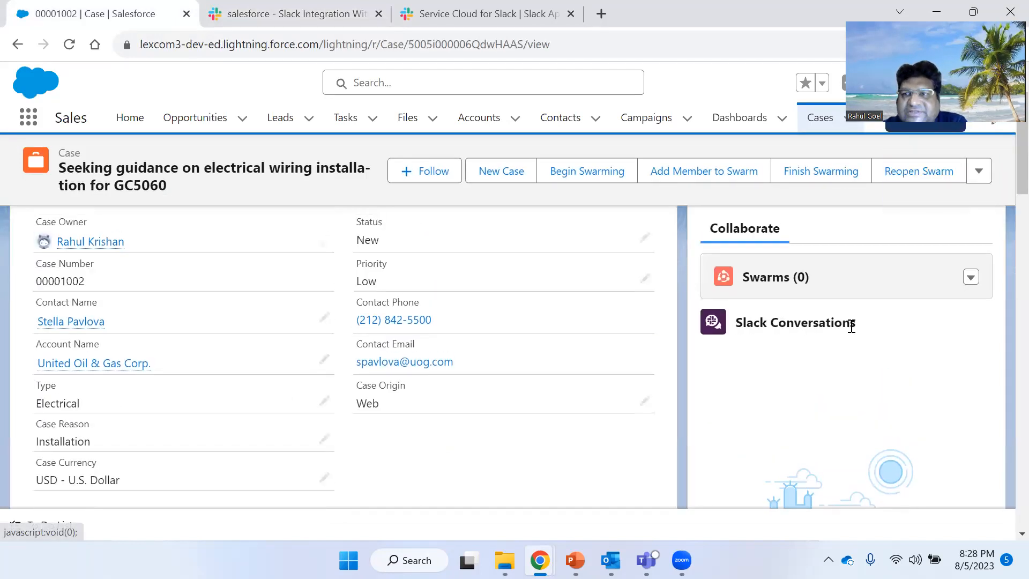
pyautogui.scroll(-3, 827, 376)
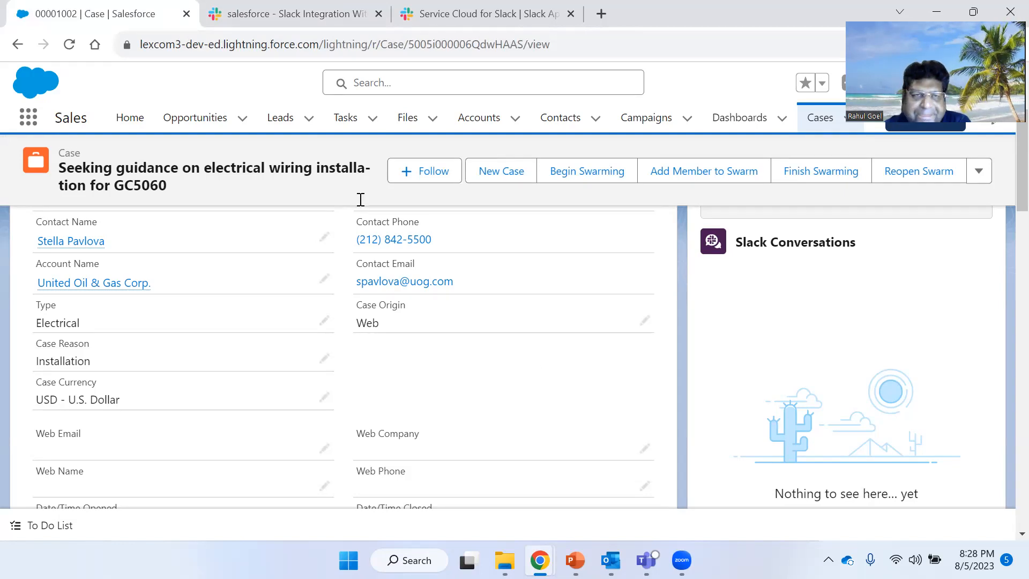
pyautogui.click(284, 13)
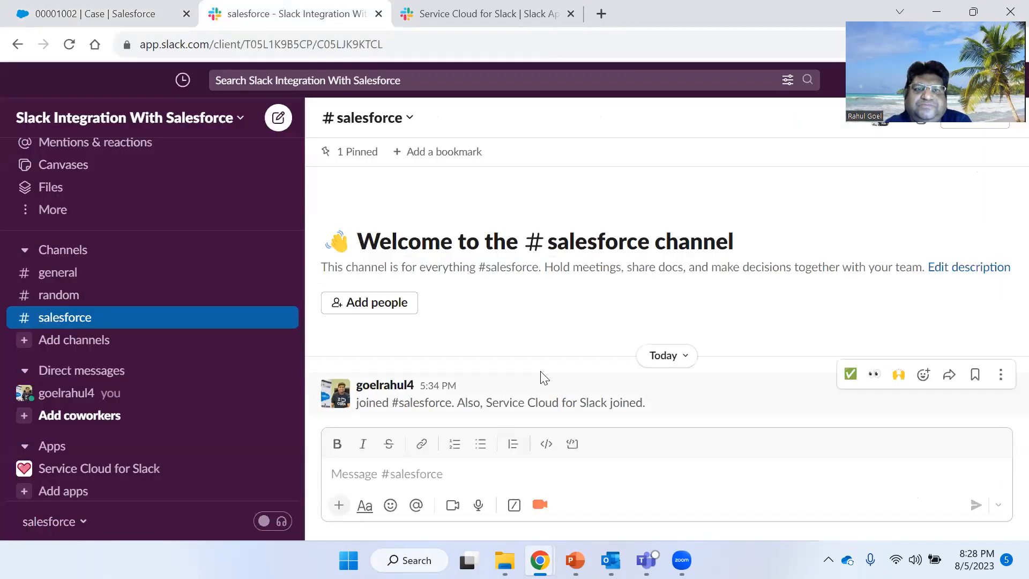
pyautogui.click(102, 8)
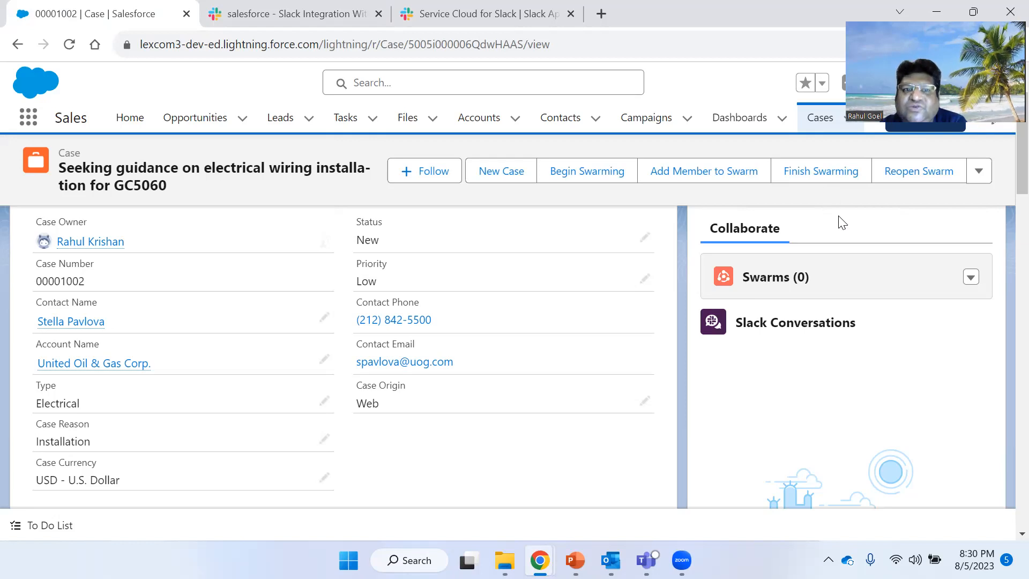
pyautogui.scroll(1, 530, 289)
pyautogui.scroll(-1, 677, 247)
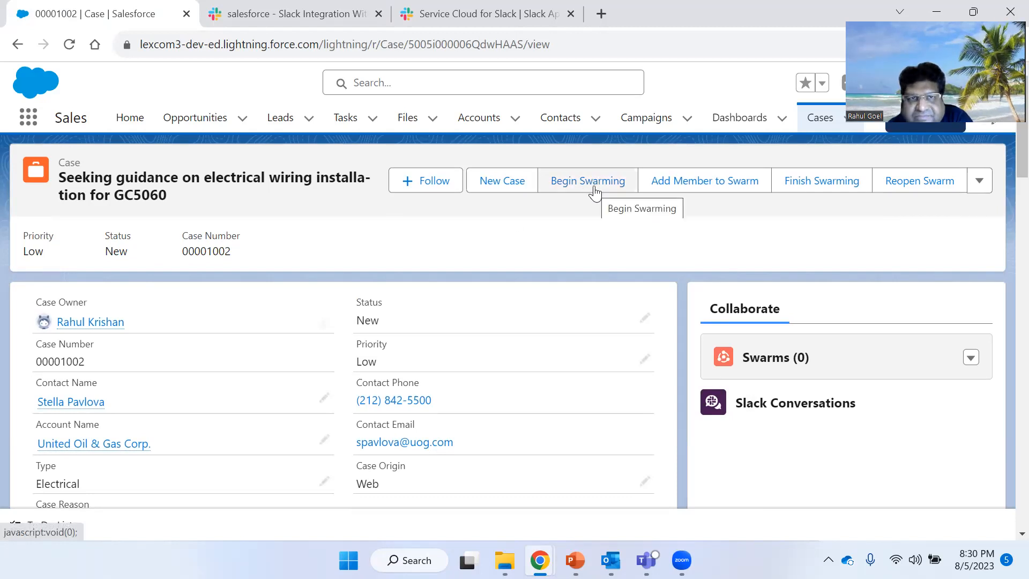
pyautogui.click(273, 13)
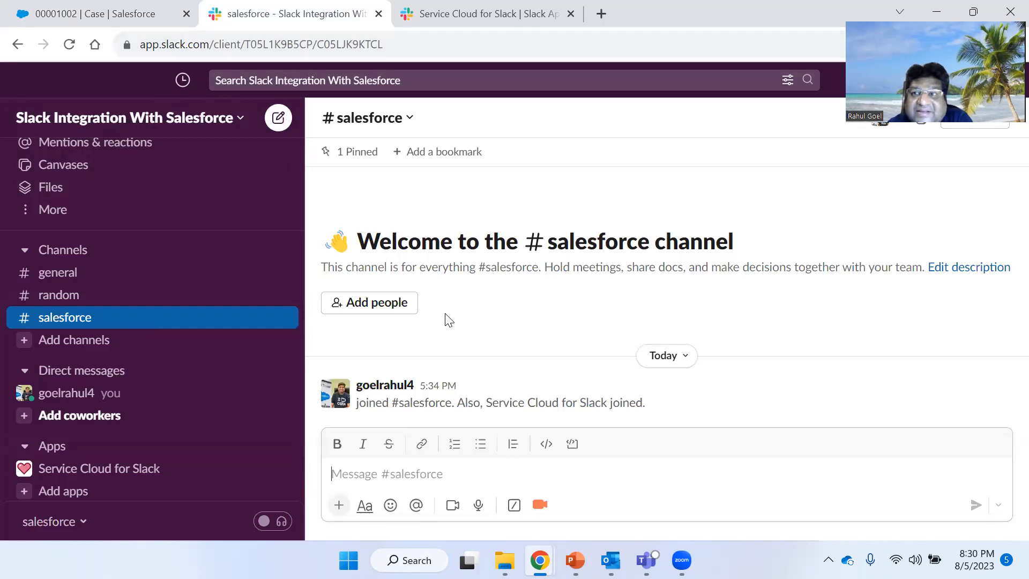
pyautogui.click(96, 13)
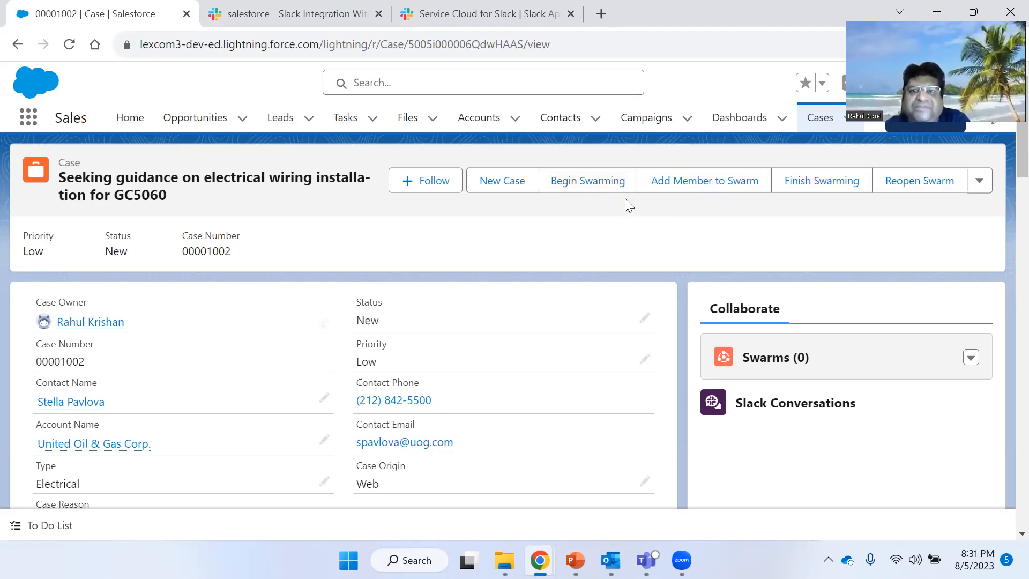
# - Try to begin swarming on the case in the Slack Integration With Salesforce workspace using an existing channel
pyautogui.click(598, 189)
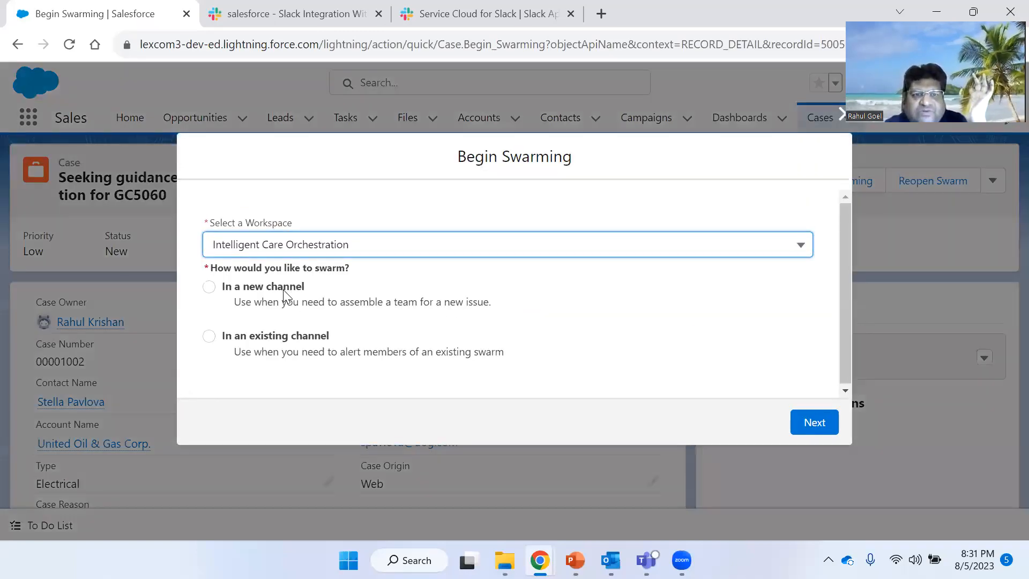
pyautogui.click(354, 253)
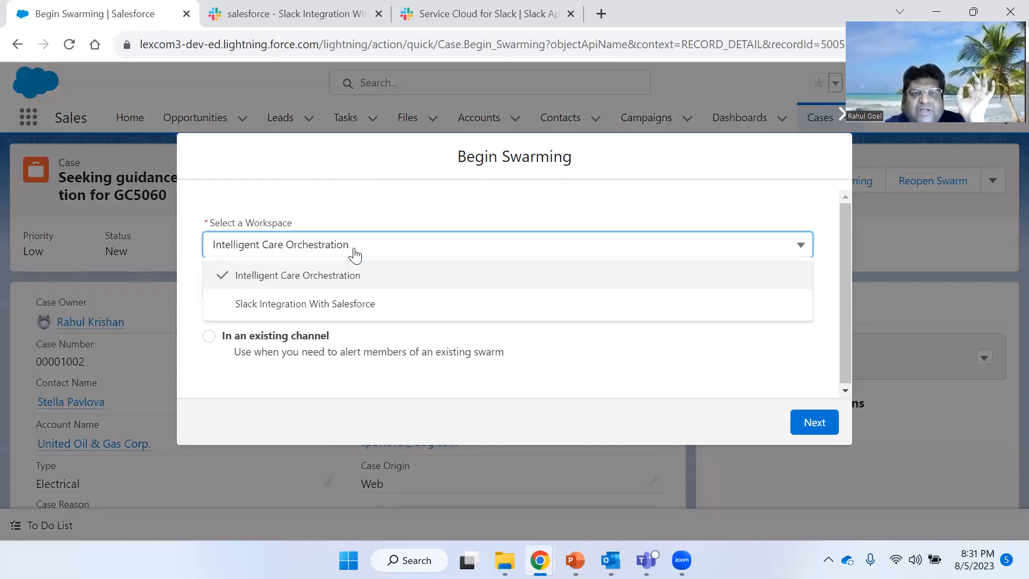
pyautogui.click(327, 304)
pyautogui.click(268, 13)
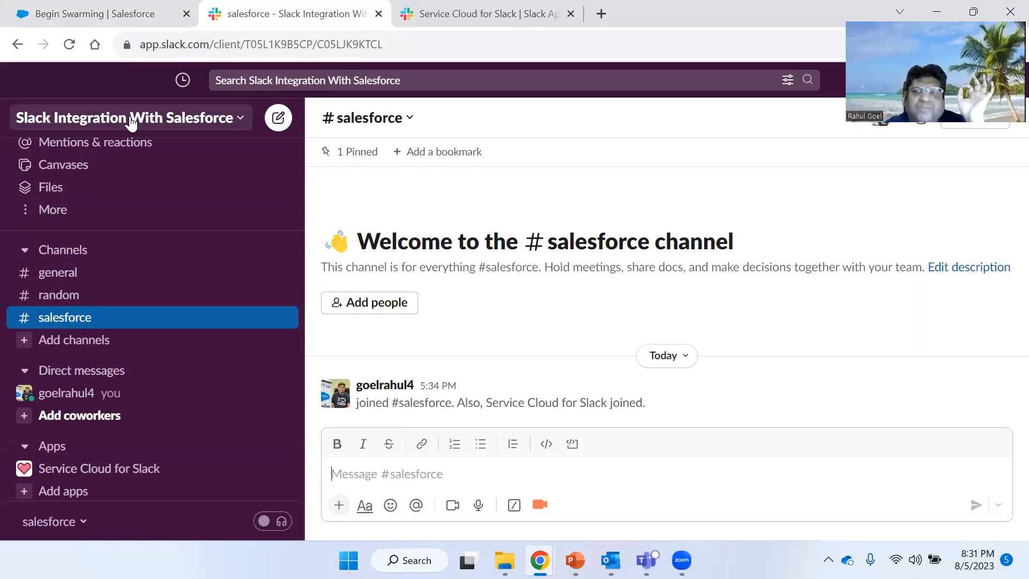
pyautogui.click(151, 10)
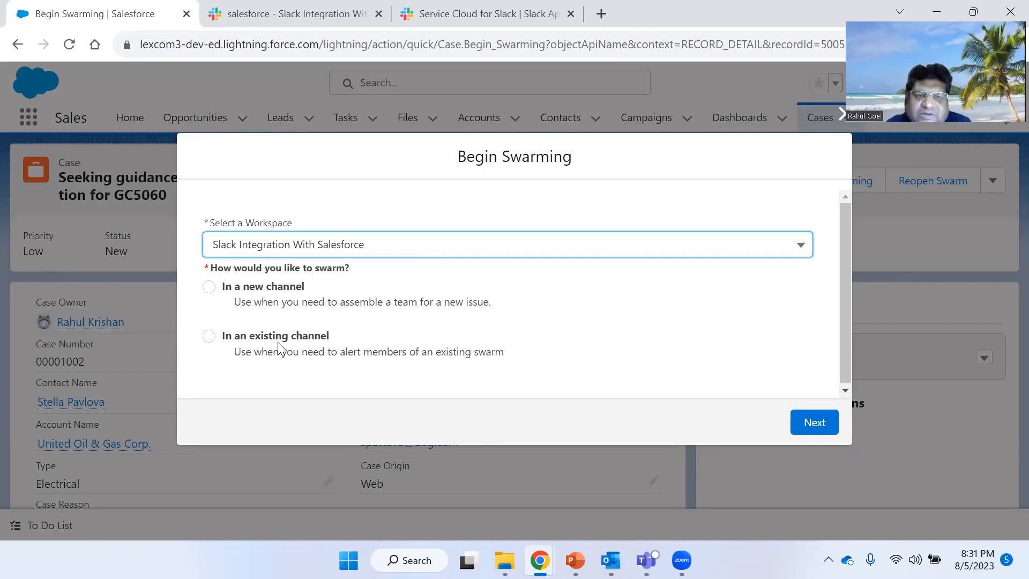
pyautogui.click(302, 7)
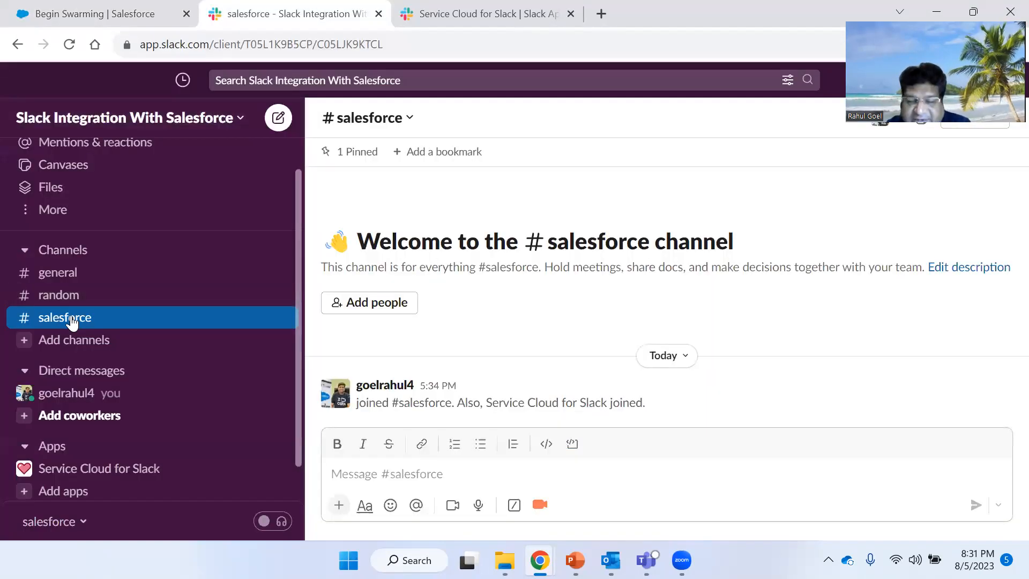
pyautogui.click(107, 10)
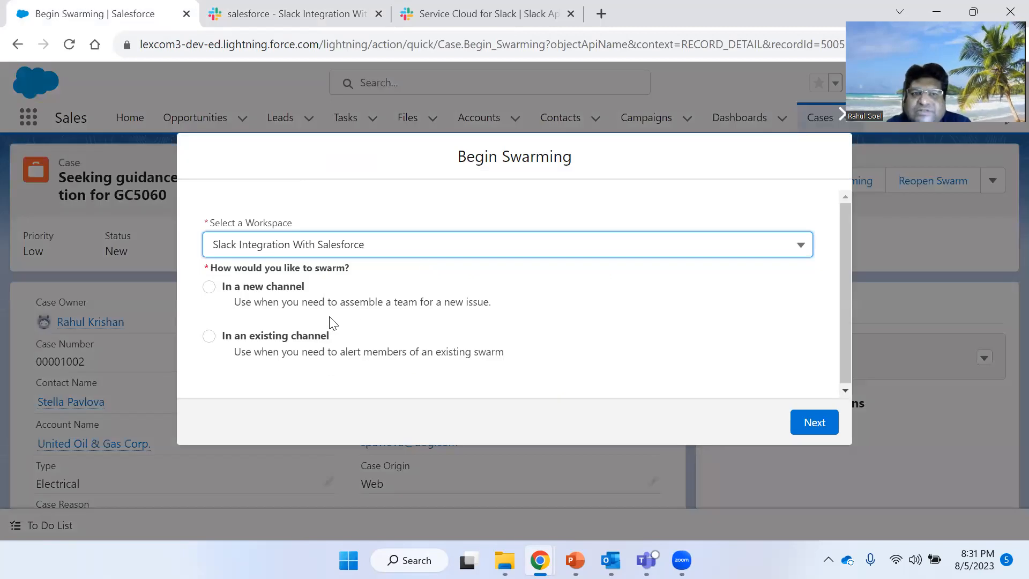
pyautogui.click(414, 345)
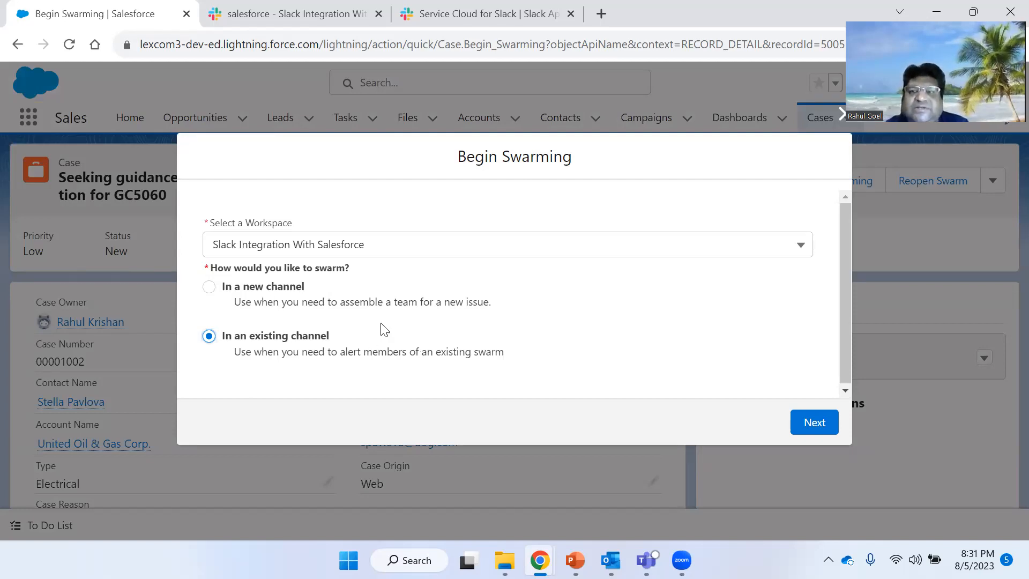
pyautogui.click(300, 7)
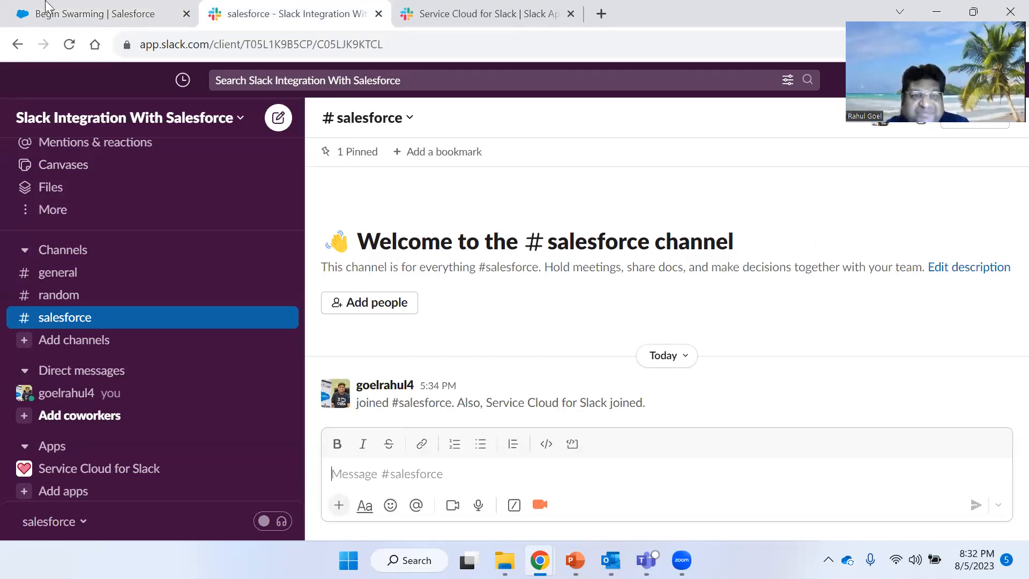
pyautogui.click(73, 7)
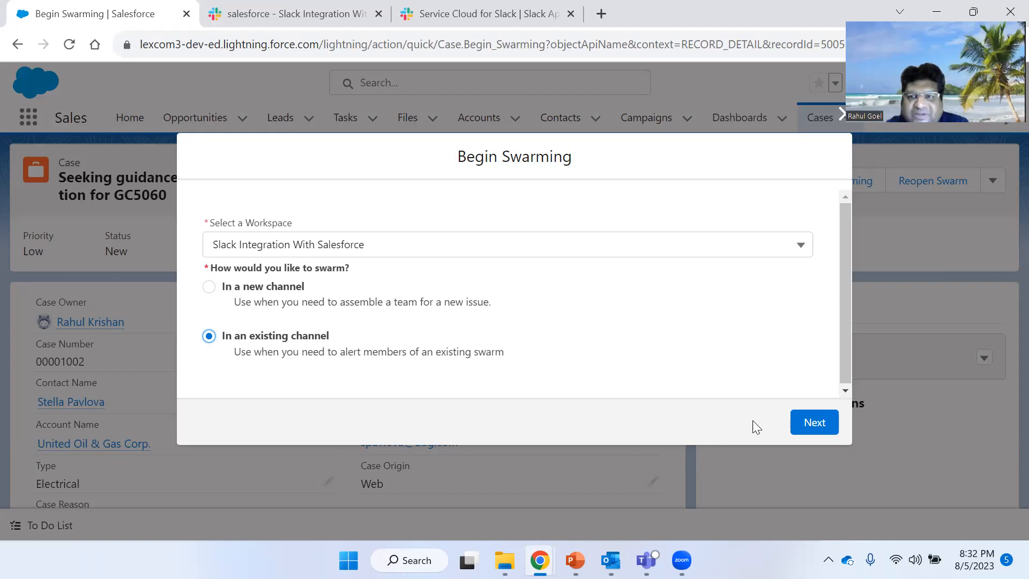
pyautogui.click(839, 117)
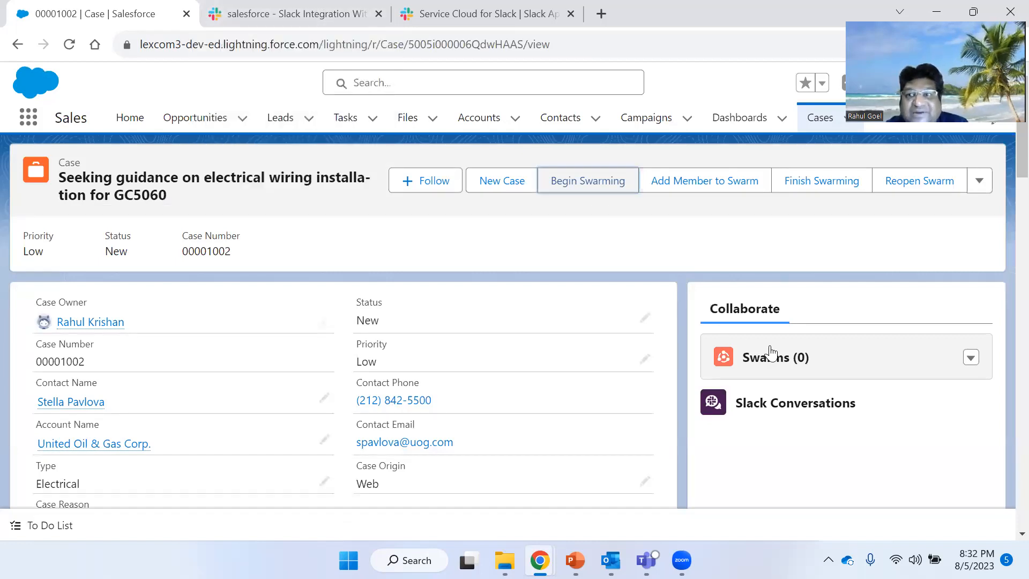
# - Select the case number in the case record's header
pyautogui.scroll(-2, 771, 357)
pyautogui.scroll(2, 772, 357)
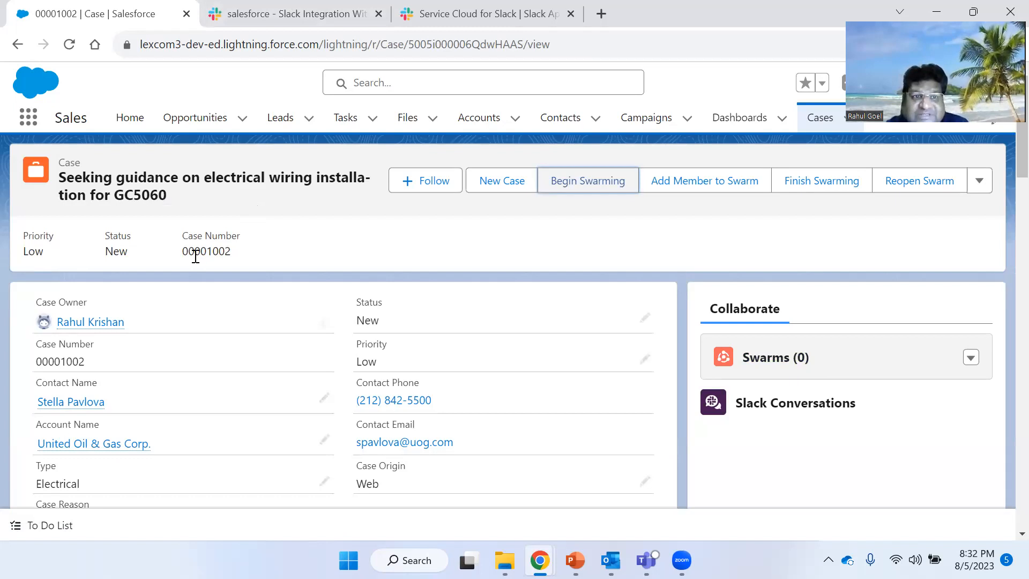
pyautogui.moveTo(186, 252); pyautogui.dragTo(229, 252)
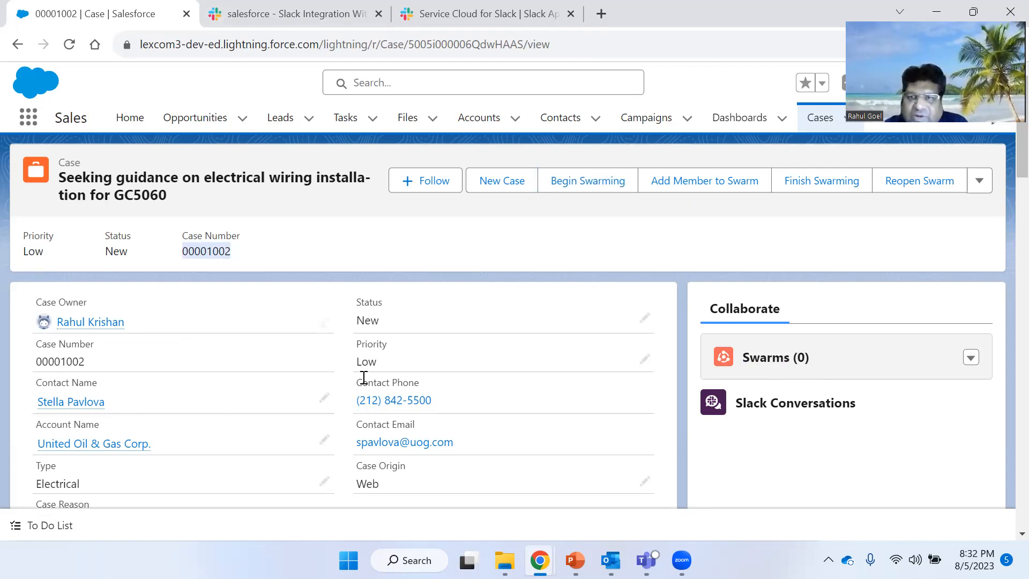
# - Scroll the case record and select the words Seeking guidance in the Subject field
pyautogui.scroll(-2, 367, 381)
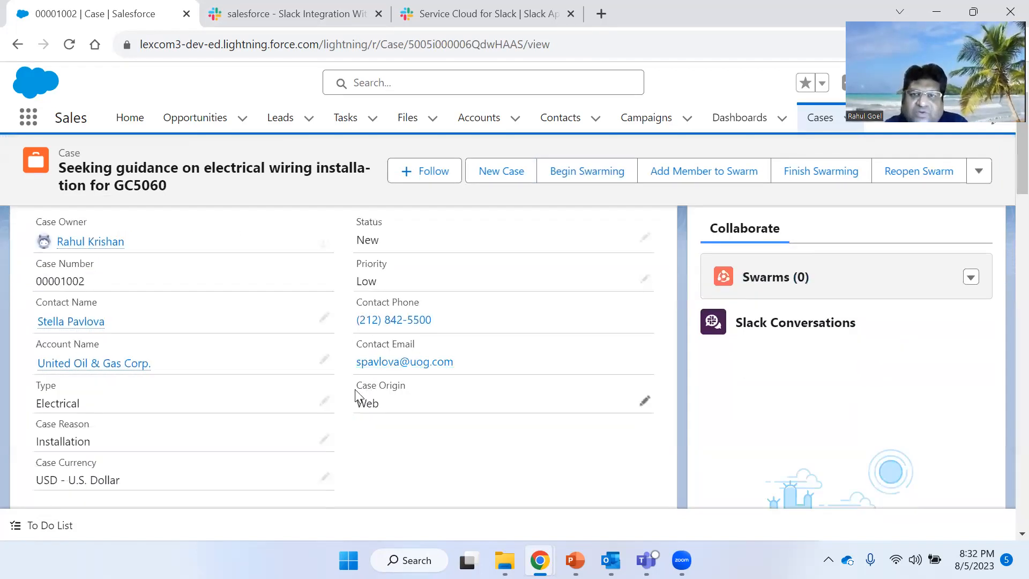
pyautogui.scroll(-3, 349, 399)
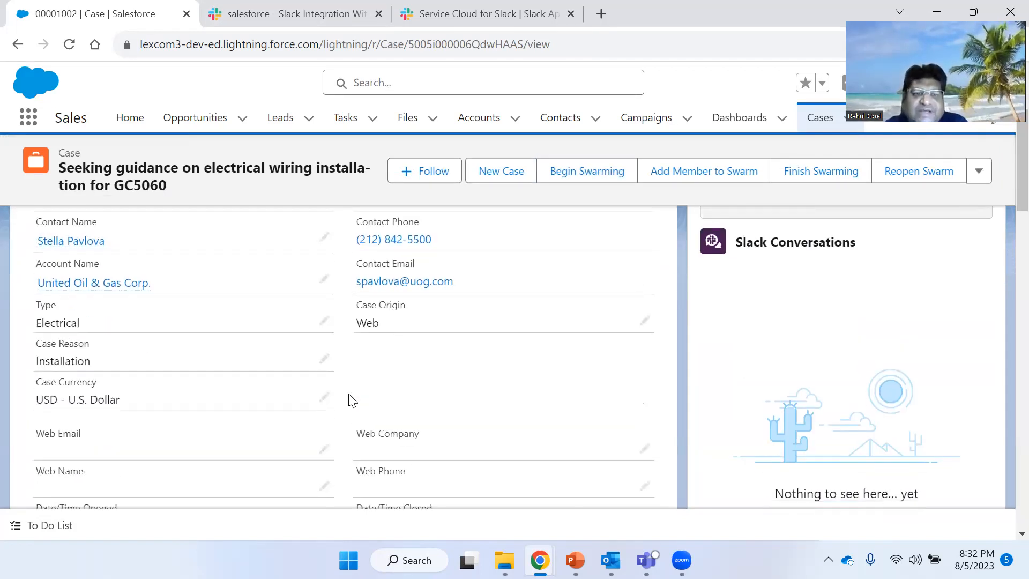
pyautogui.scroll(-1, 349, 399)
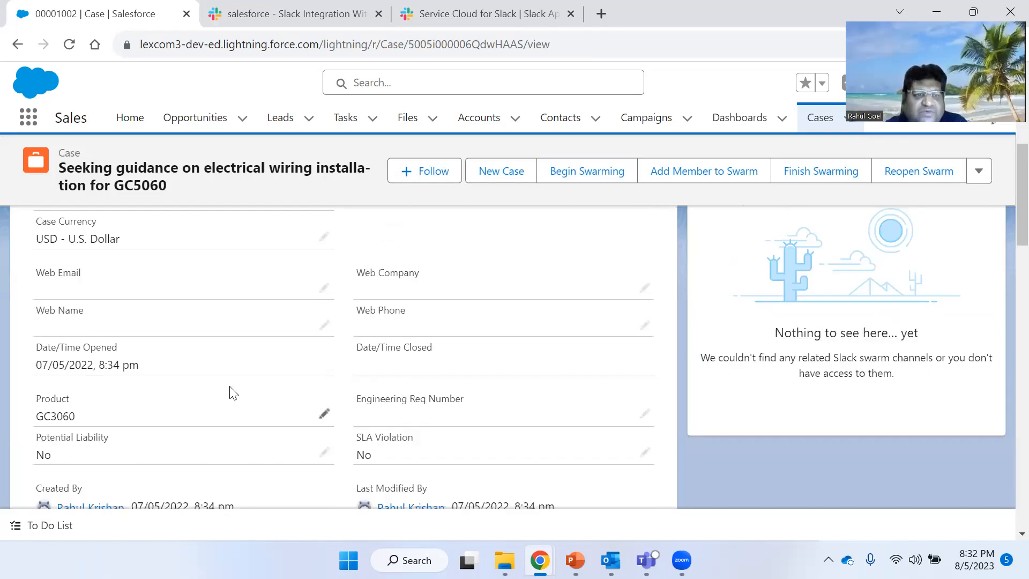
pyautogui.scroll(-1, 233, 393)
pyautogui.scroll(-1, 233, 393)
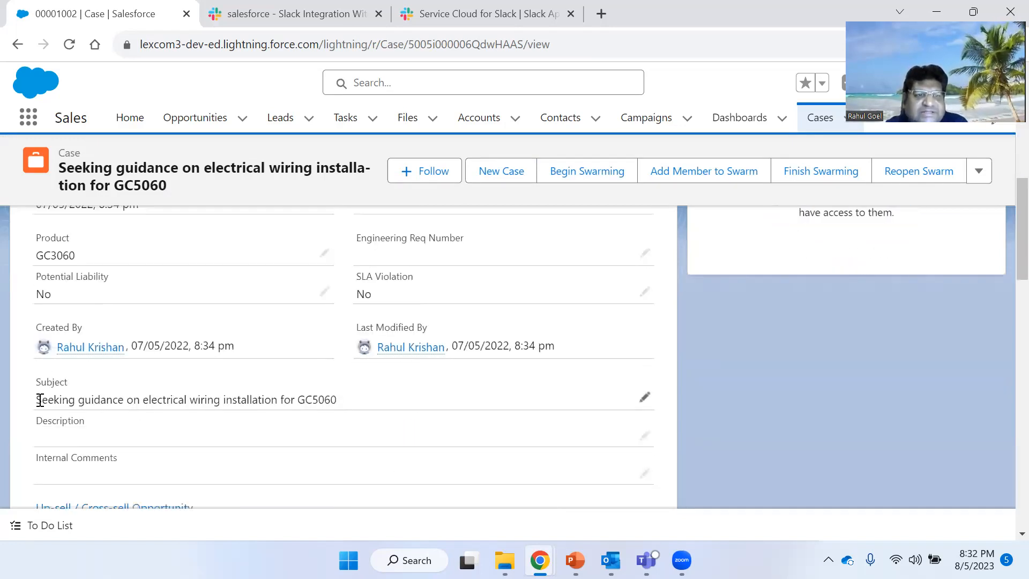
pyautogui.moveTo(38, 400); pyautogui.dragTo(119, 401)
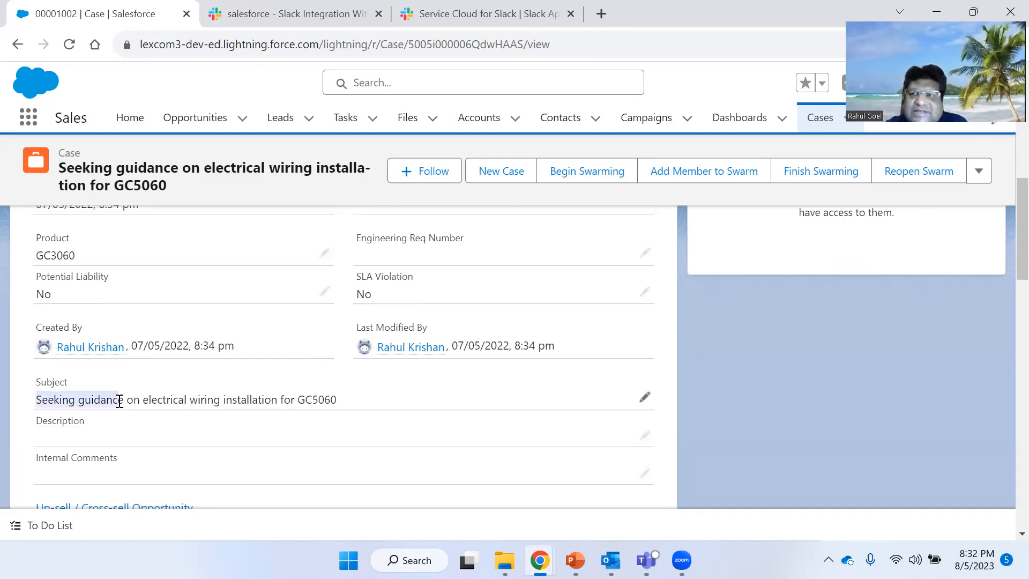
# - Launch the Start a Swarm shortcut in the #salesforce channel, choosing to swarm in an existing Slack channel and thread
pyautogui.click(247, 8)
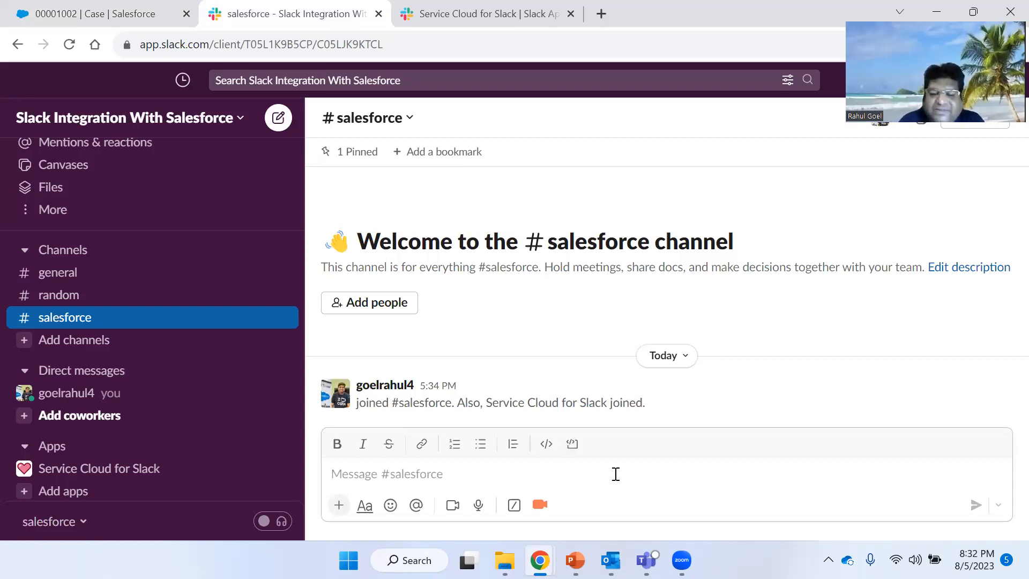
pyautogui.write('/')
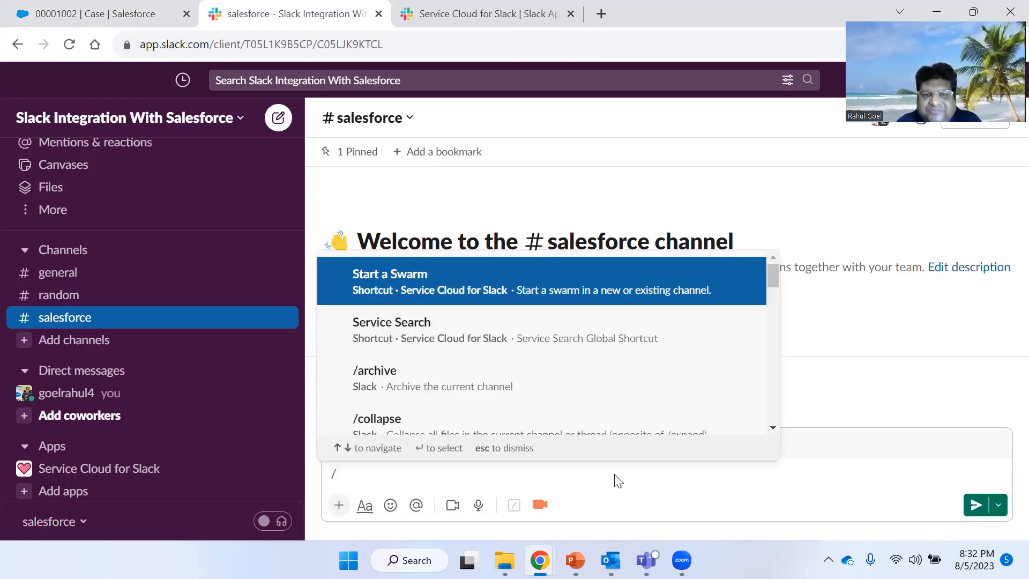
pyautogui.click(421, 276)
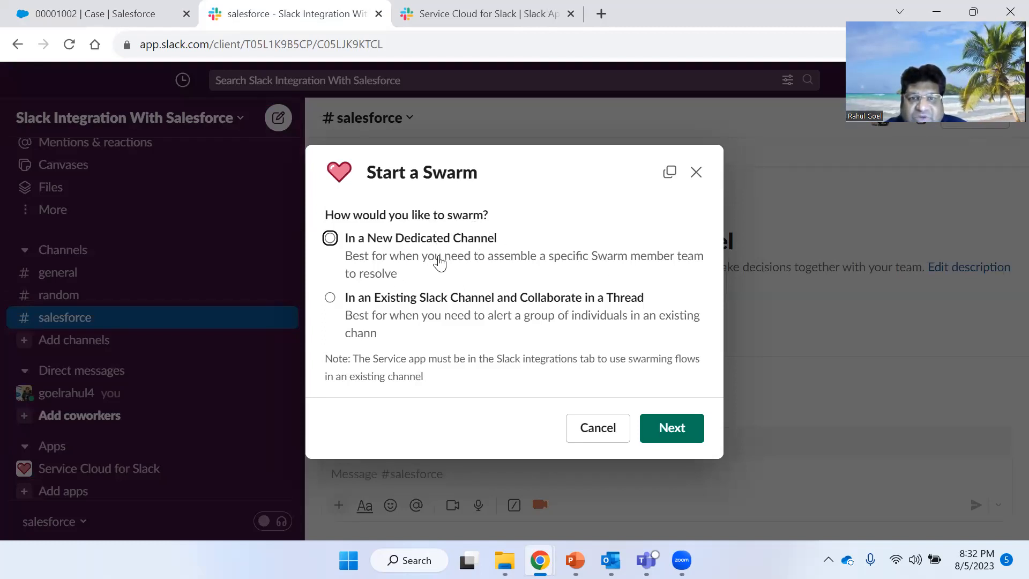
pyautogui.click(406, 315)
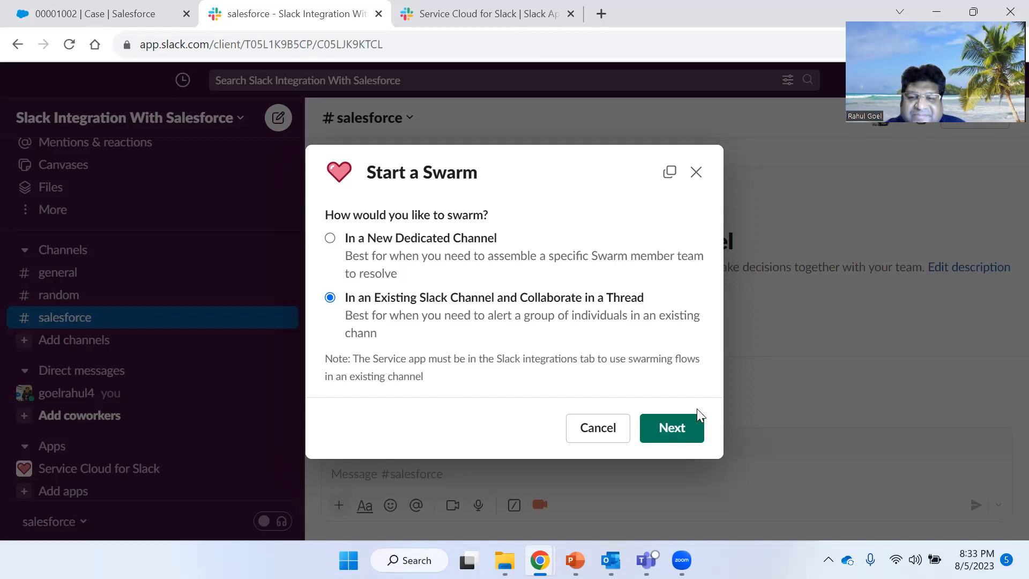
pyautogui.click(680, 428)
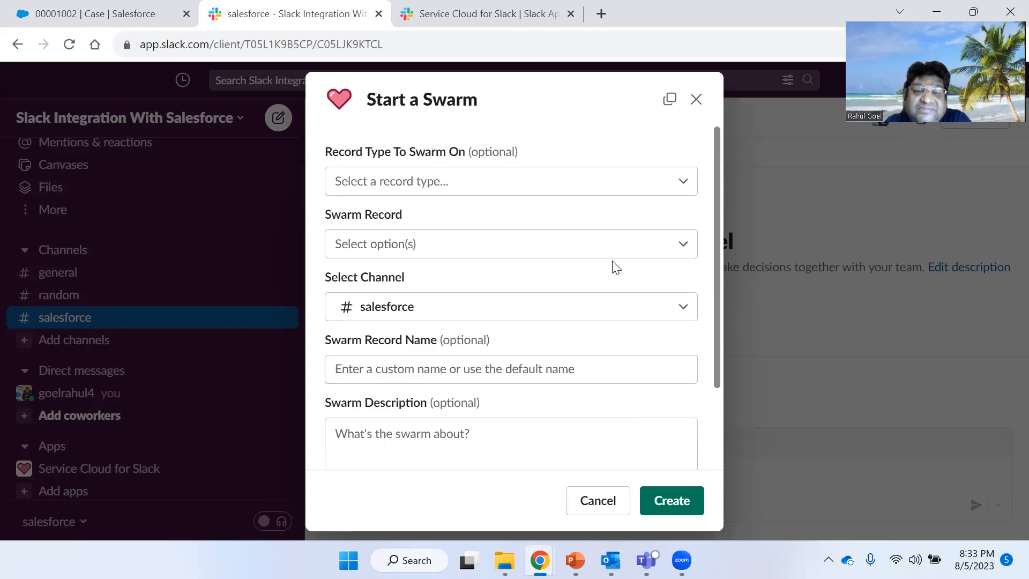
# - Set the swarm's record type to Case and open the Swarm Record field
pyautogui.click(568, 186)
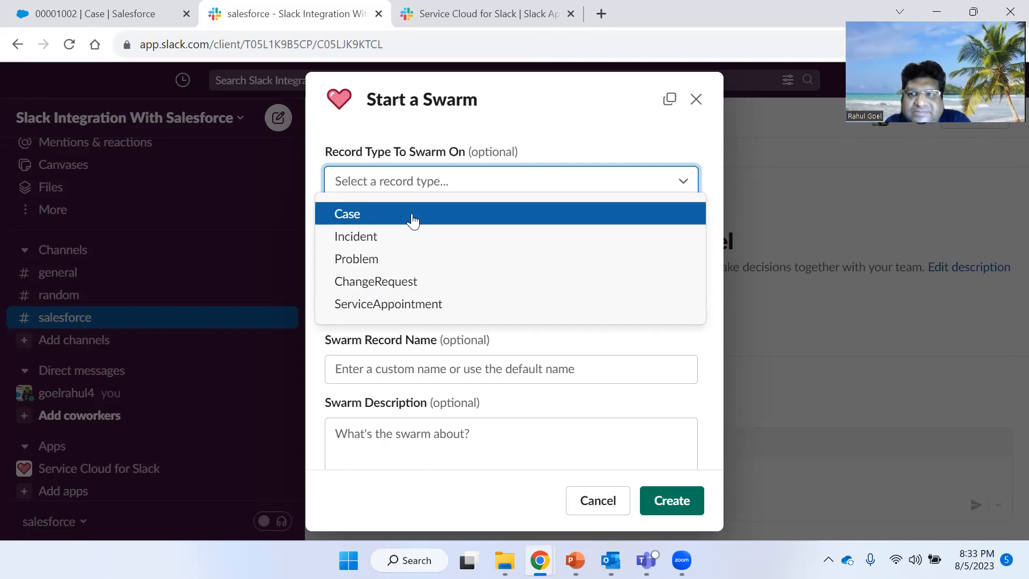
pyautogui.click(343, 217)
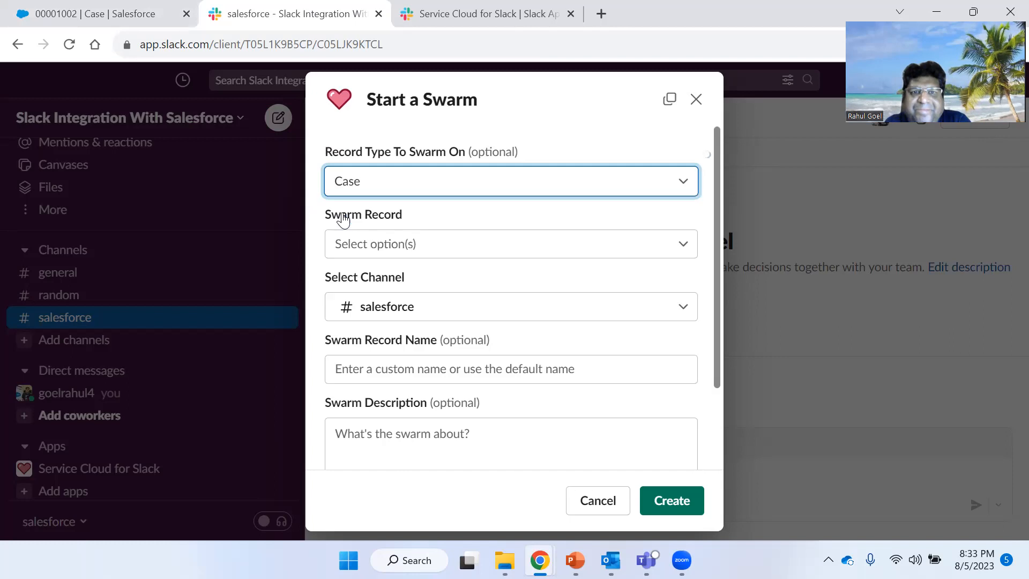
pyautogui.click(491, 244)
pyautogui.click(490, 244)
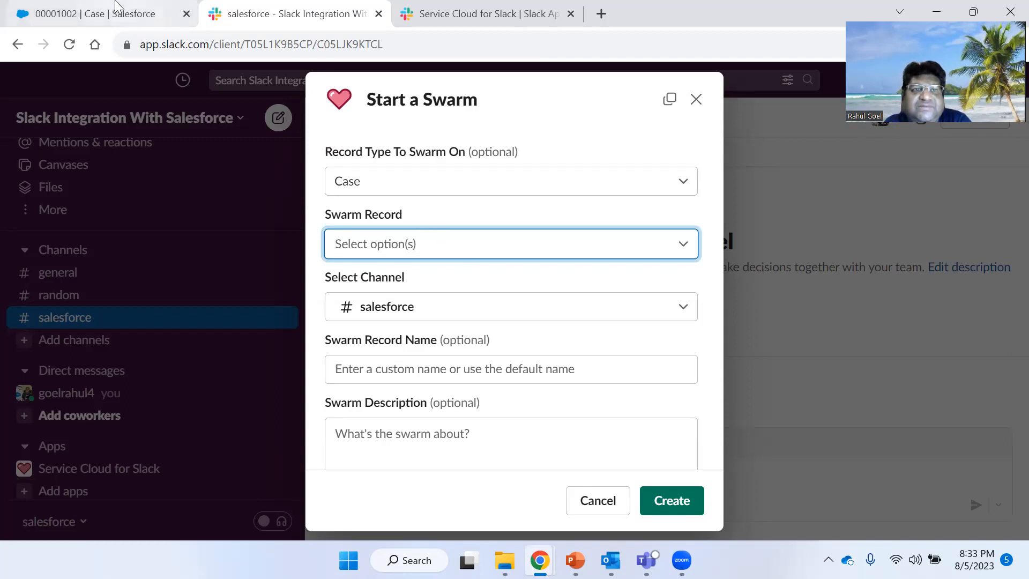
# - Copy the subject's words Seeking guidance from the case record and search the Swarm Record field with them
pyautogui.click(96, 14)
pyautogui.scroll(10, 268, 260)
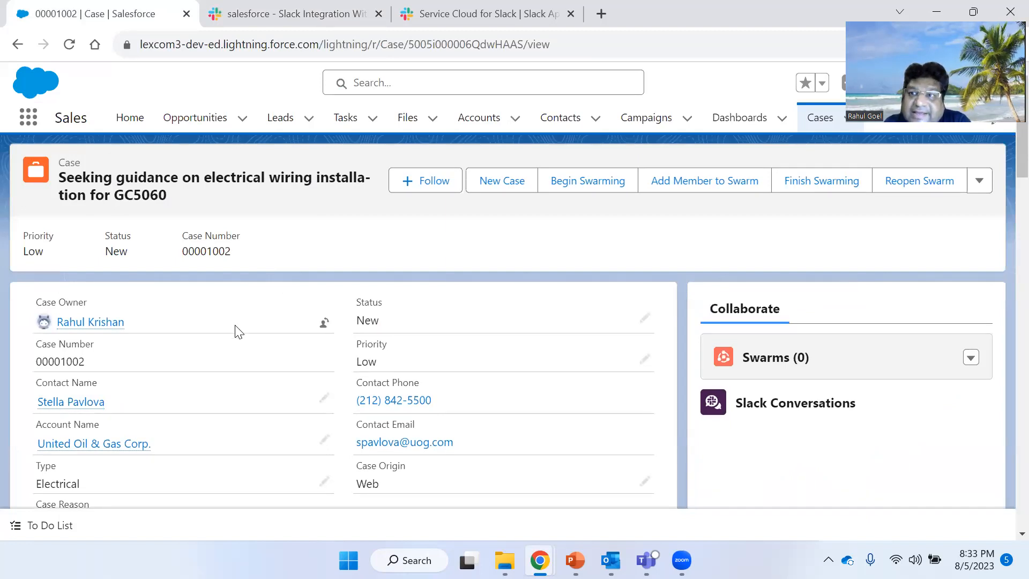
pyautogui.click(240, 12)
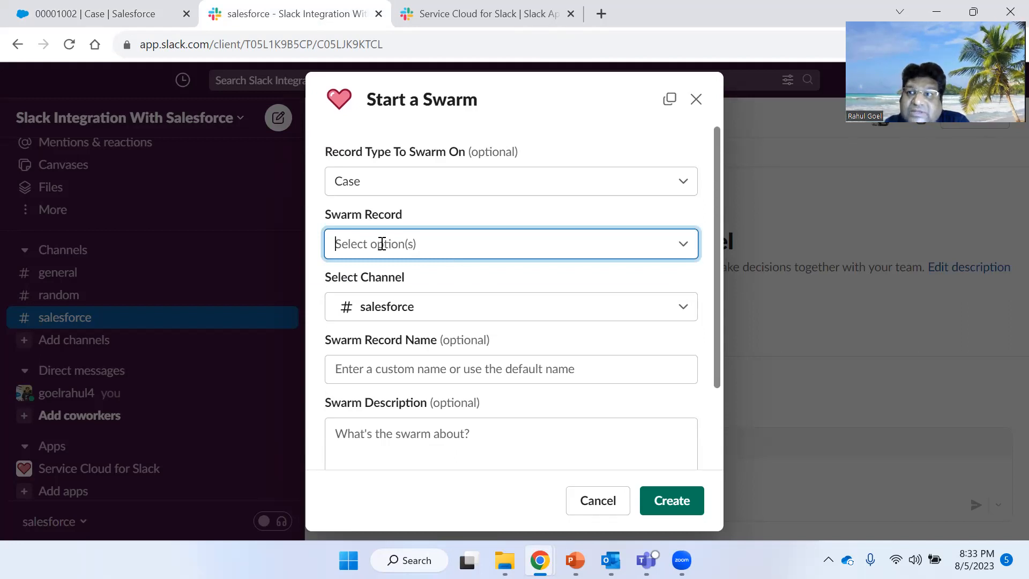
pyautogui.click(107, 11)
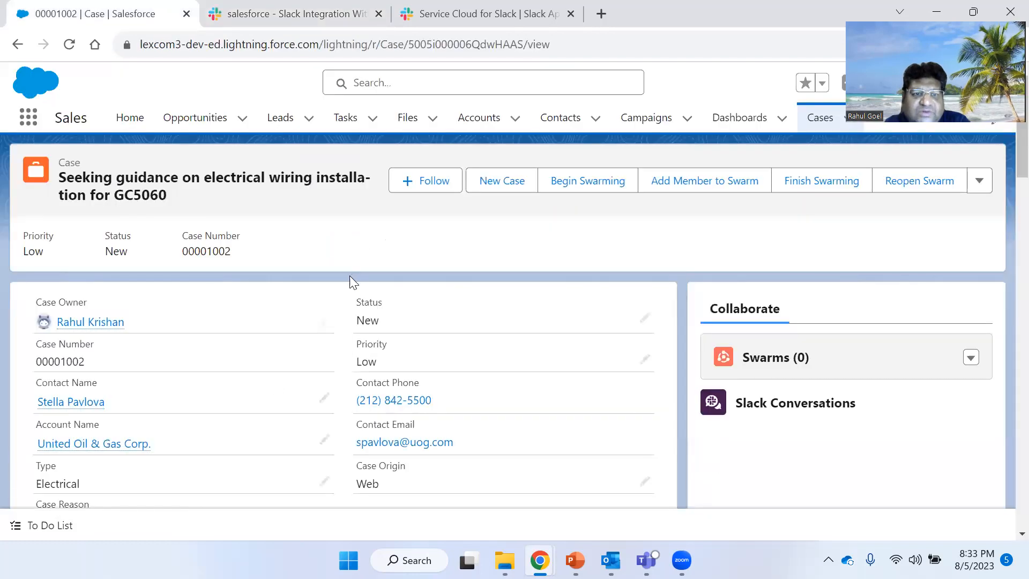
pyautogui.scroll(-6, 257, 399)
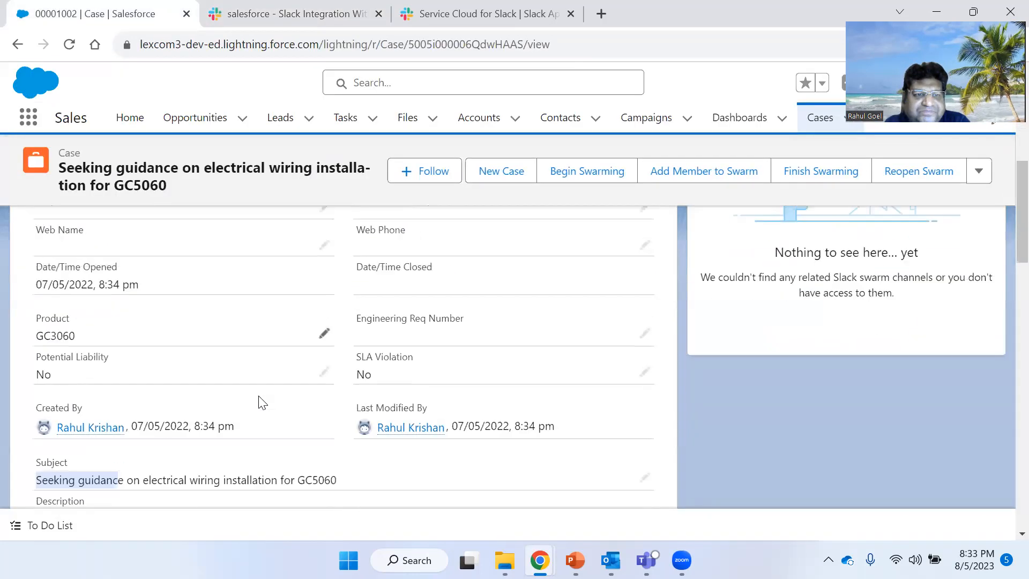
pyautogui.moveTo(99, 408); pyautogui.dragTo(123, 397)
pyautogui.hotkey('ctrl', 'c')
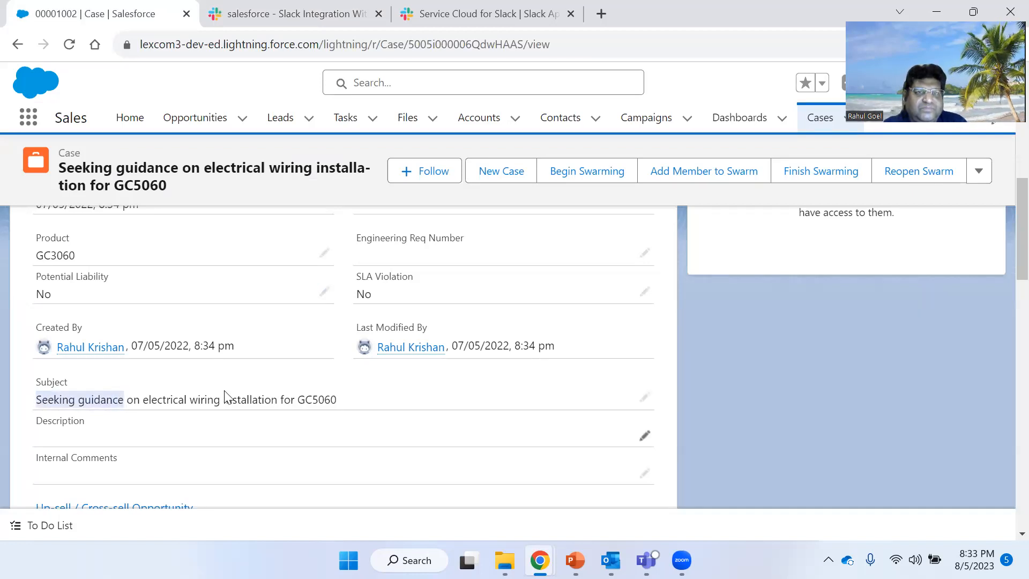
pyautogui.click(235, 24)
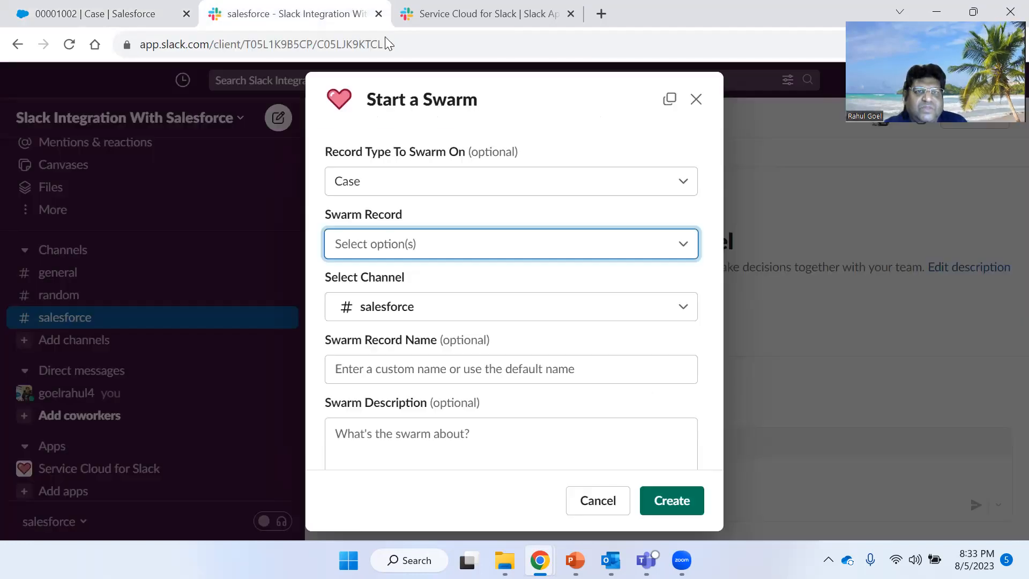
pyautogui.click(450, 255)
pyautogui.hotkey('ctrl', 'v')
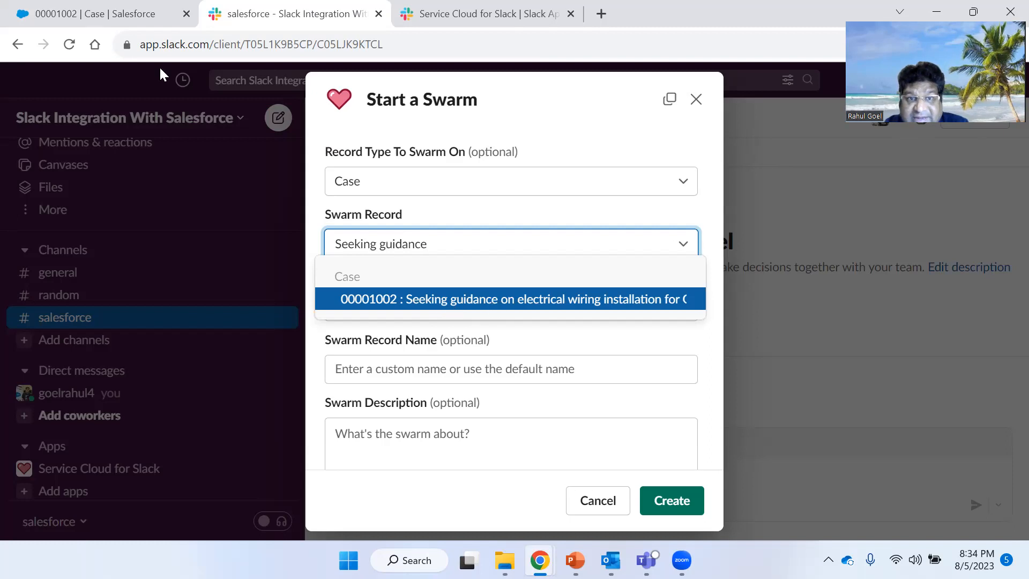
# - Select the case number 00001002 in the case record's header
pyautogui.click(128, 10)
pyautogui.scroll(10, 395, 278)
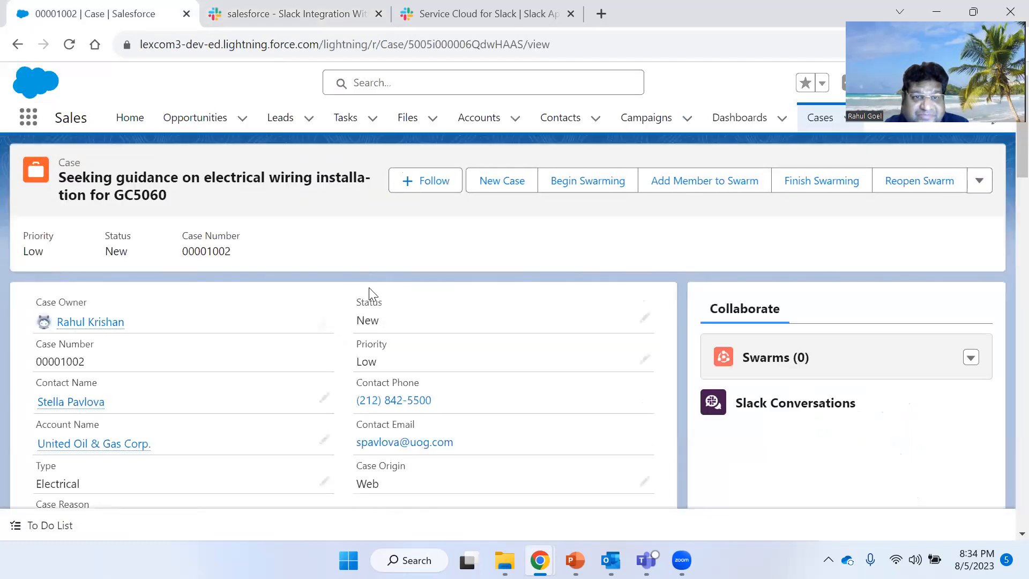
pyautogui.moveTo(189, 251); pyautogui.dragTo(232, 255)
pyautogui.hotkey('ctrl', 'c')
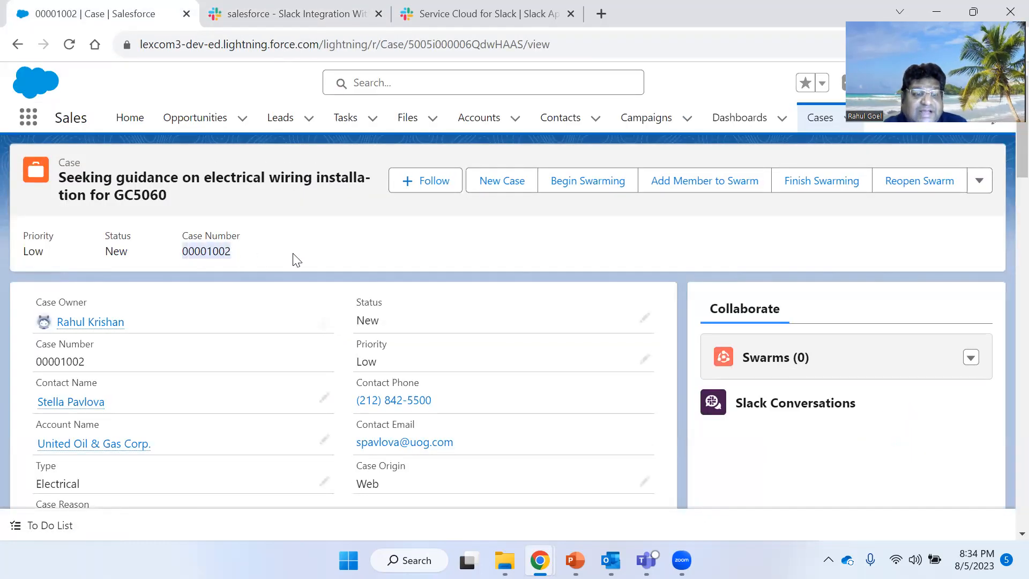
# - Search the Swarm Record field for 00001002 and pick case 00001002 from the results
pyautogui.click(289, 13)
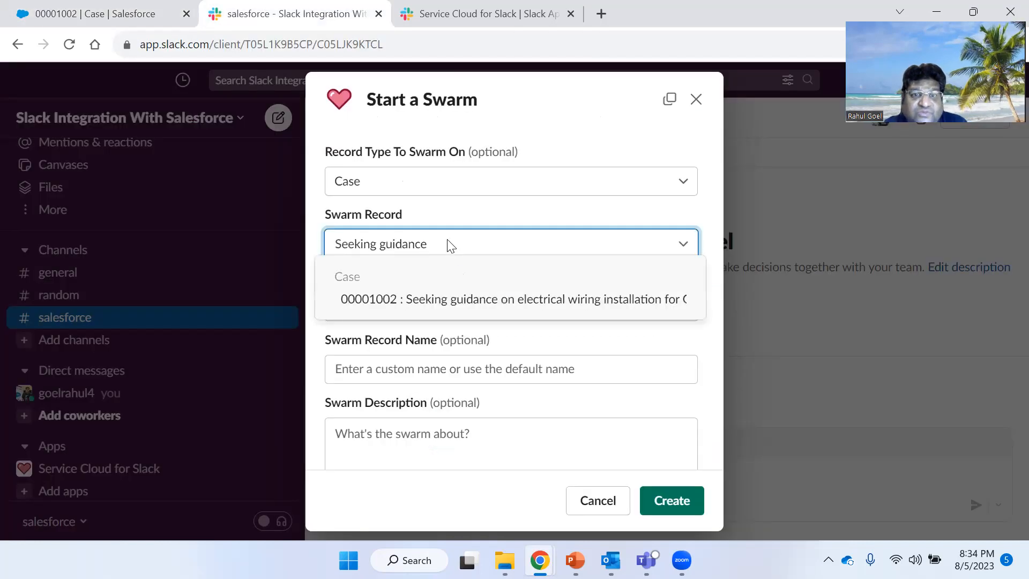
pyautogui.click(441, 242)
pyautogui.click(441, 241)
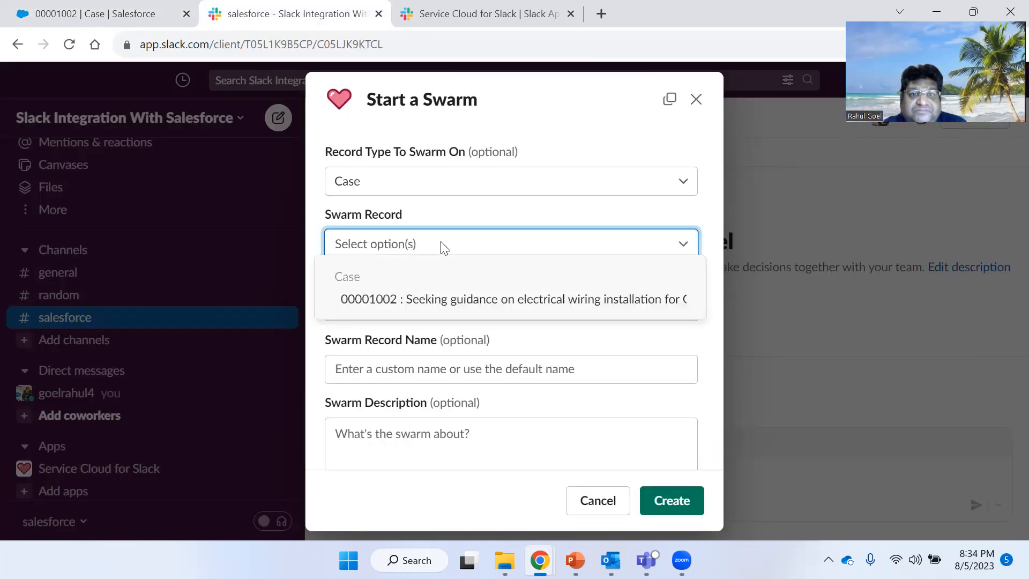
pyautogui.hotkey('ctrl', 'v')
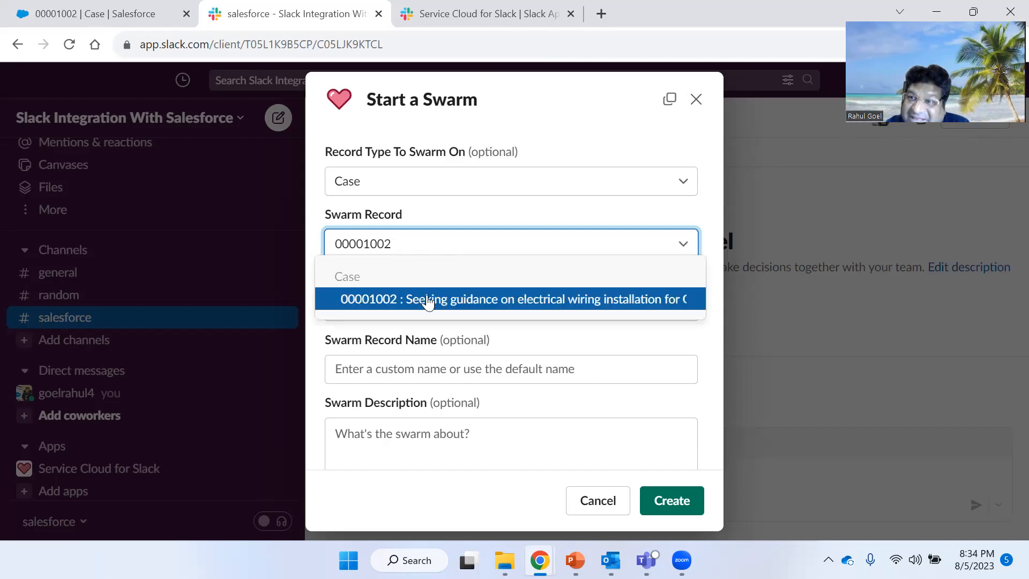
pyautogui.click(427, 300)
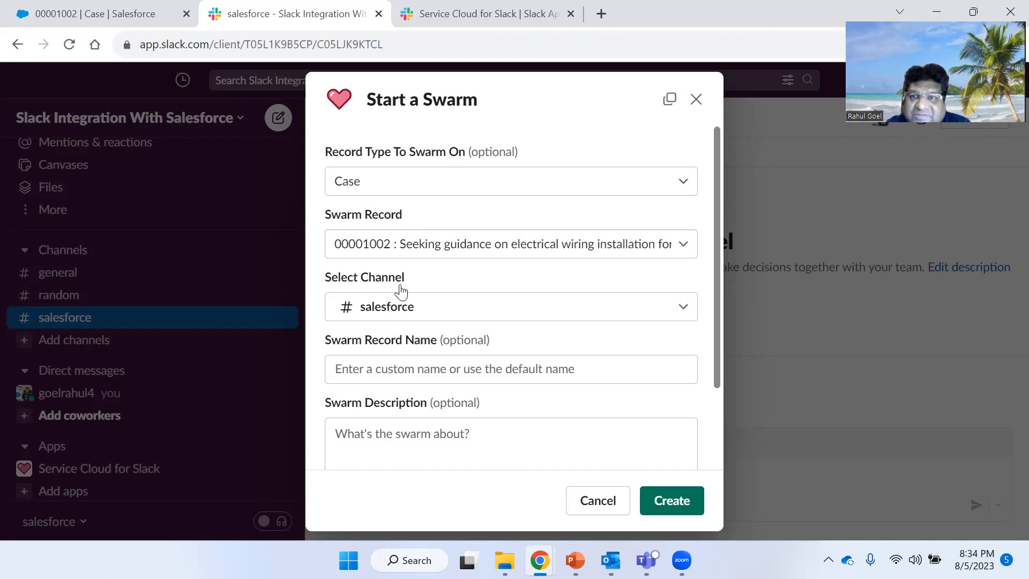
pyautogui.click(470, 312)
pyautogui.click(471, 312)
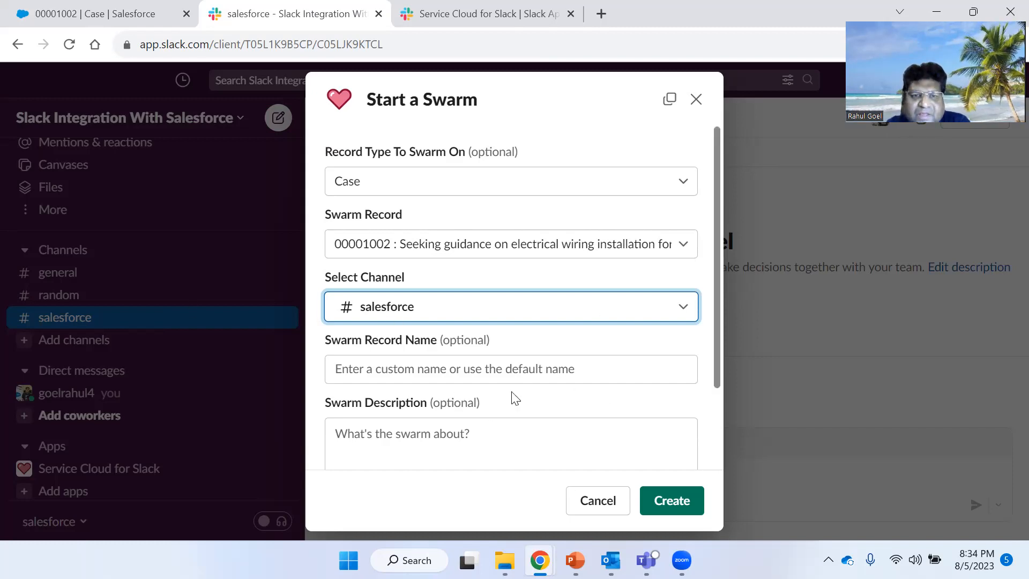
pyautogui.scroll(-2, 511, 399)
pyautogui.click(461, 371)
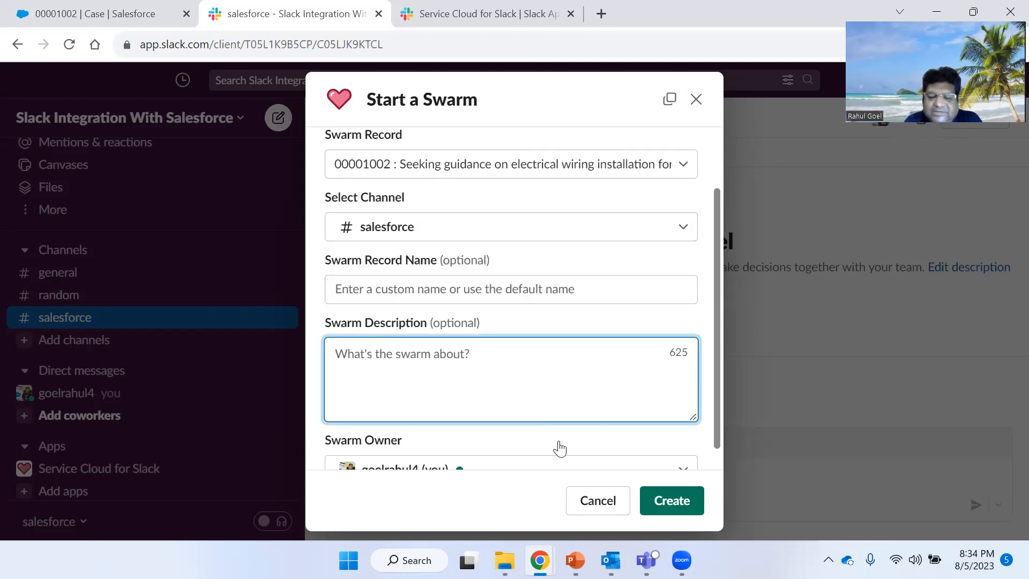
pyautogui.write('L')
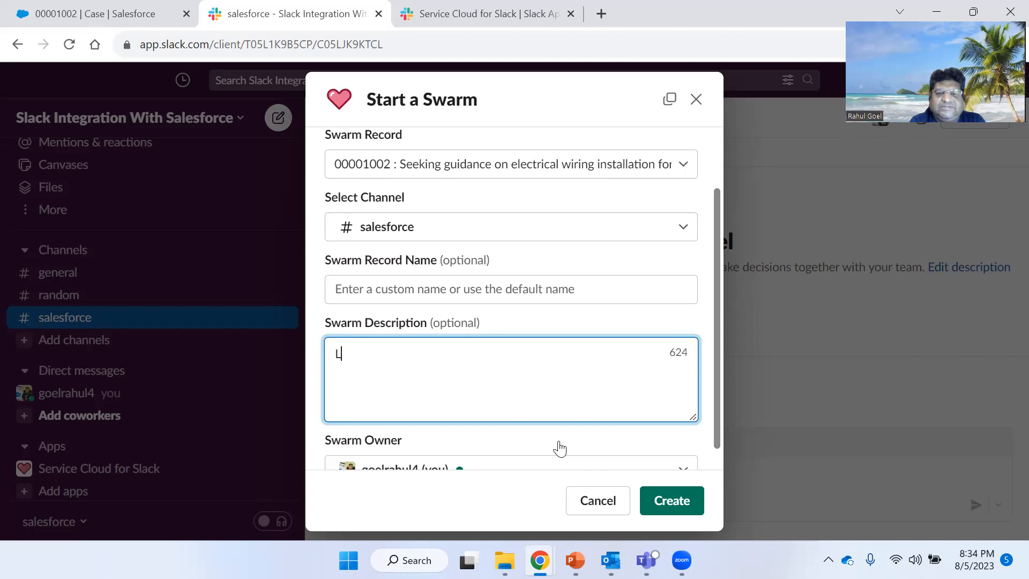
pyautogui.write('ets the Party')
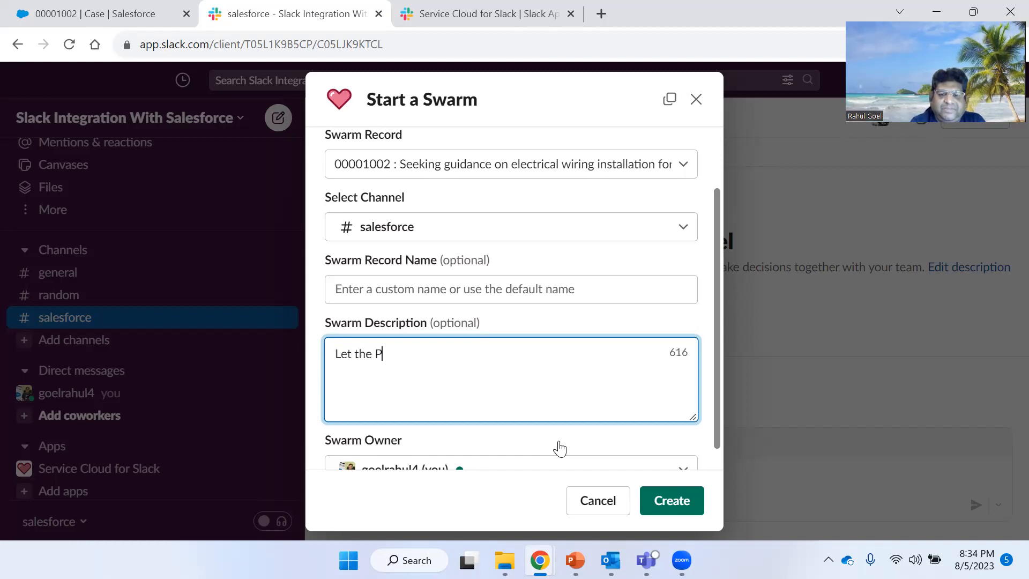
pyautogui.press('BackSpace')
pyautogui.press('BackSpace')
pyautogui.press('BackSpace')
pyautogui.press('BackSpace')
pyautogui.press('BackSpace')
pyautogui.press('BackSpace')
pyautogui.press('BackSpace')
pyautogui.press('BackSpace')
pyautogui.press('BackSpace')
pyautogui.press('BackSpace')
pyautogui.press('BackSpace')
pyautogui.press('BackSpace')
pyautogui.press('BackSpace')
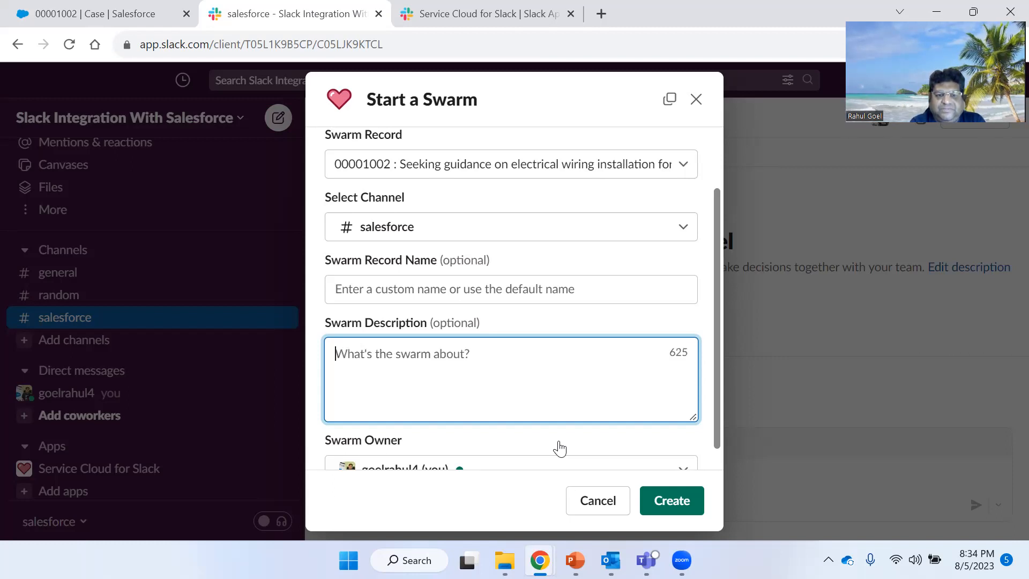
# - Enter Case Record Updation as the swarm description
pyautogui.write('Ca')
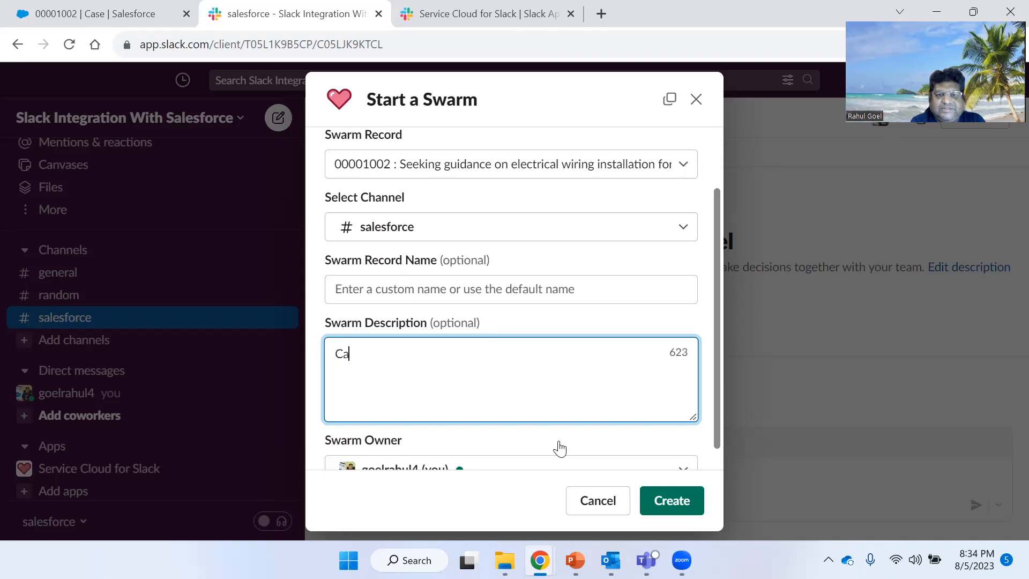
pyautogui.write('se Reco')
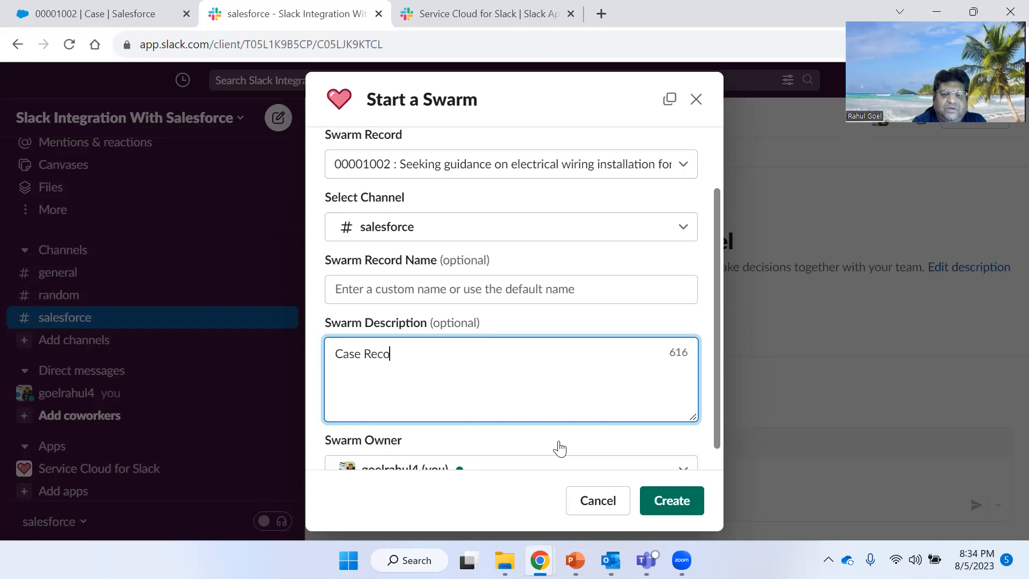
pyautogui.write('rd ')
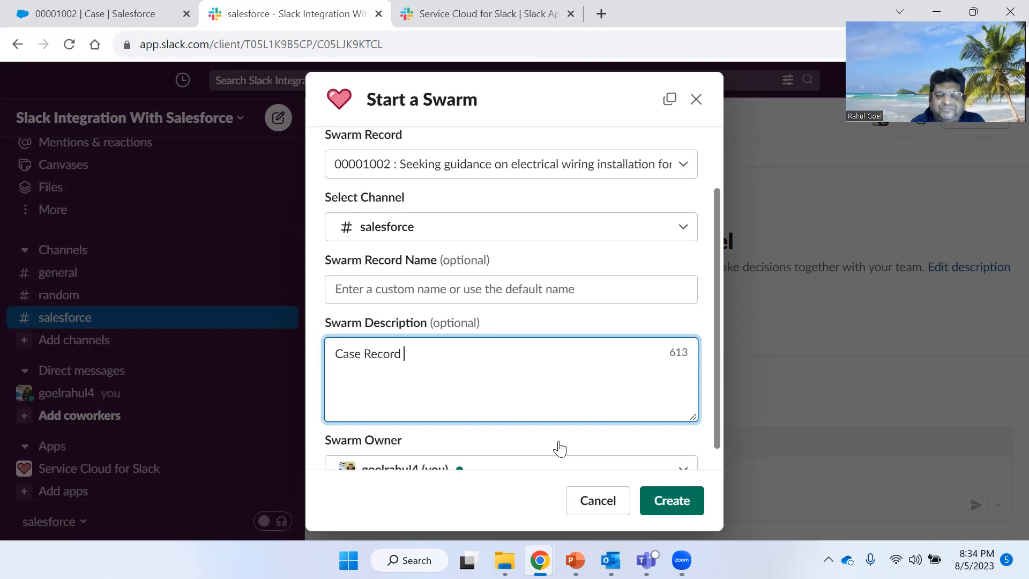
pyautogui.write('Updation')
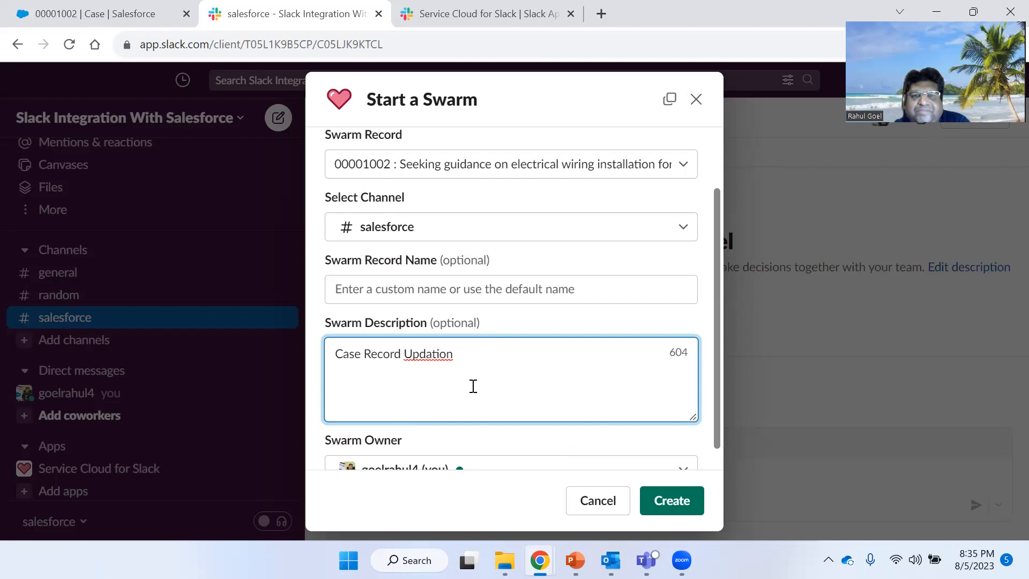
# - Correct the swarm description's last word to Updating using the spelling suggestion
pyautogui.click(427, 355)
pyautogui.doubleClick(429, 356)
pyautogui.rightClick(431, 355)
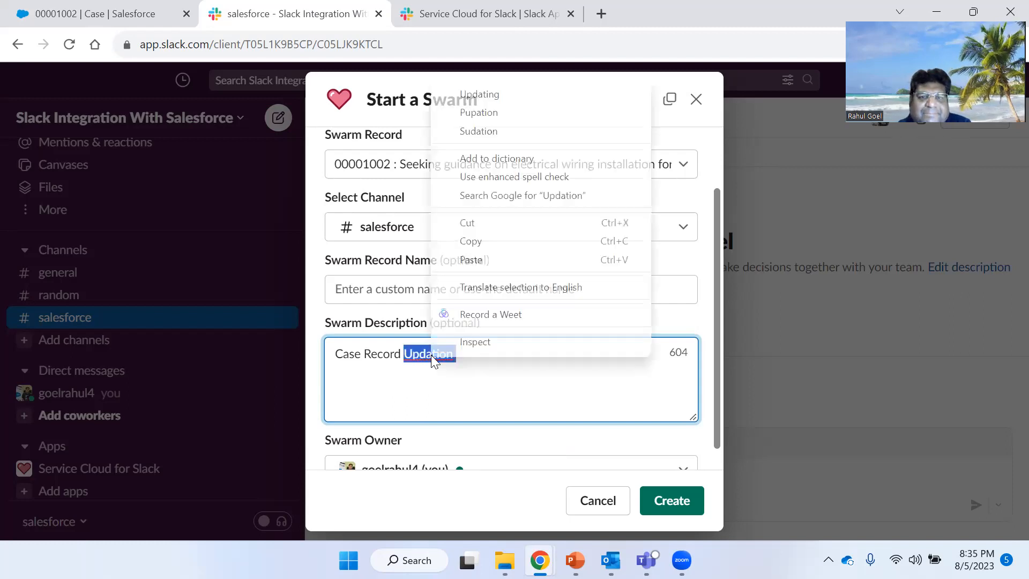
pyautogui.click(510, 96)
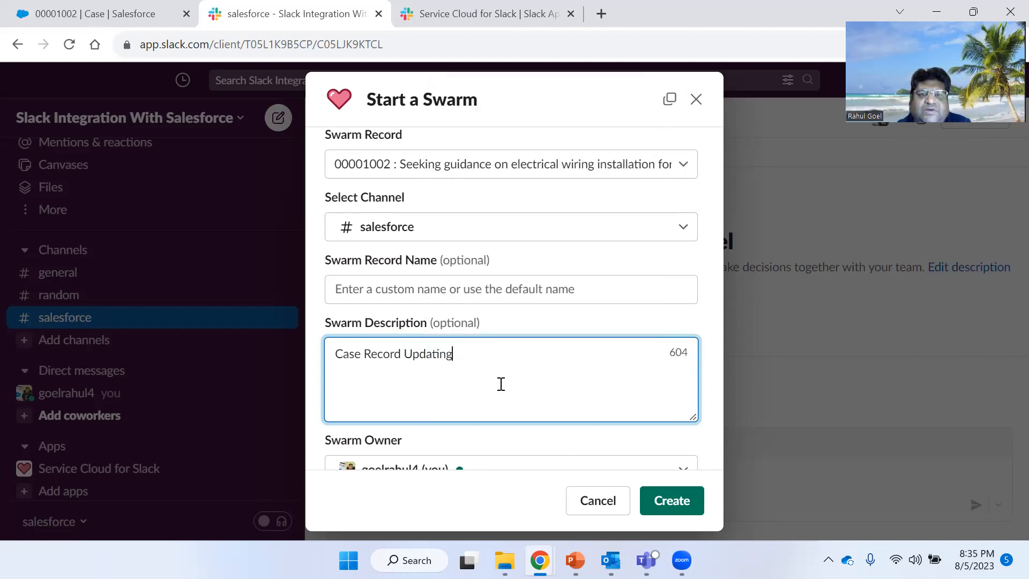
# - Create the swarm for case 00001002 in the salesforce channel
pyautogui.scroll(-1, 537, 335)
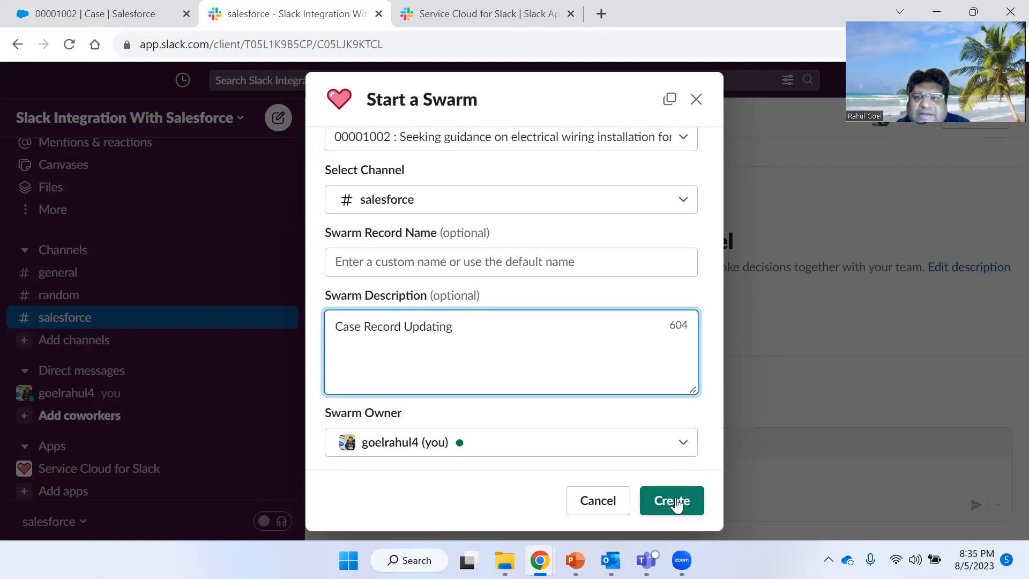
pyautogui.click(129, 3)
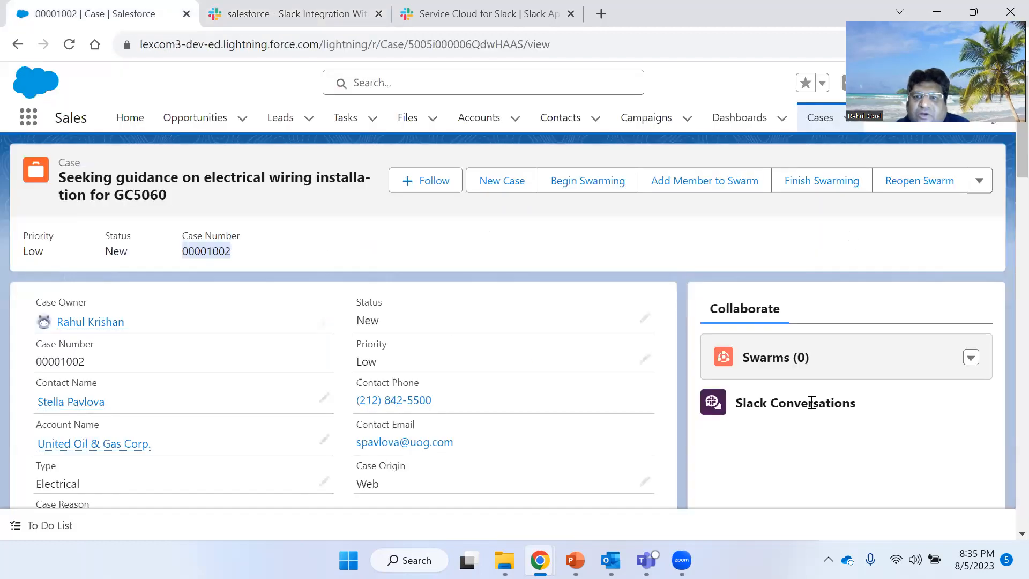
pyautogui.scroll(-1, 811, 410)
pyautogui.scroll(2, 811, 416)
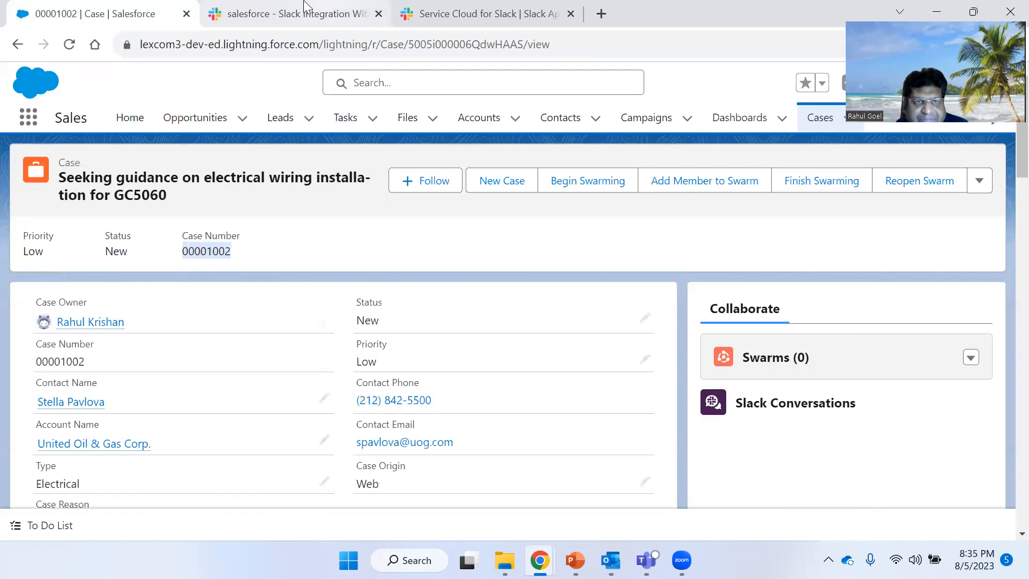
pyautogui.click(347, 5)
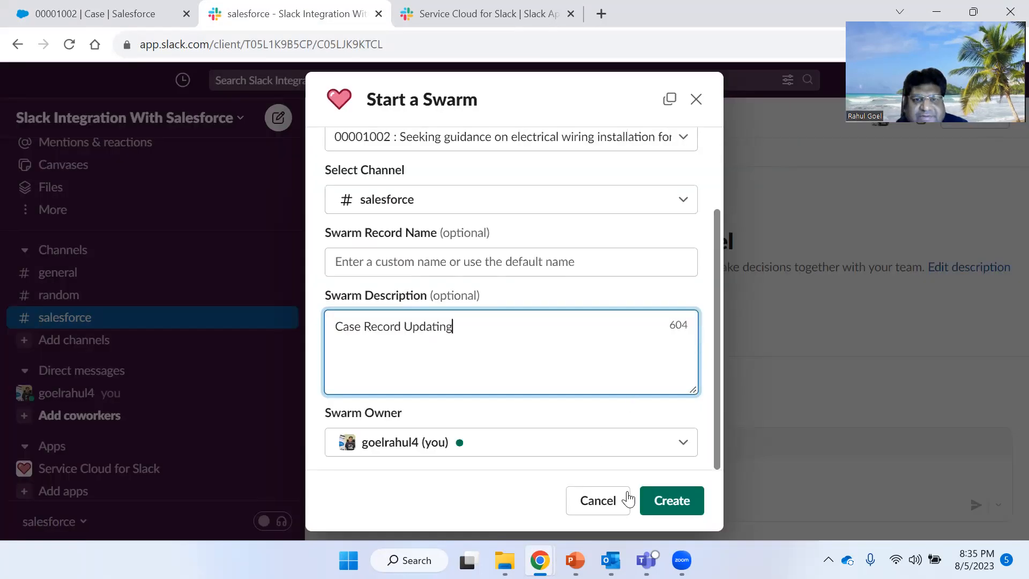
pyautogui.click(662, 499)
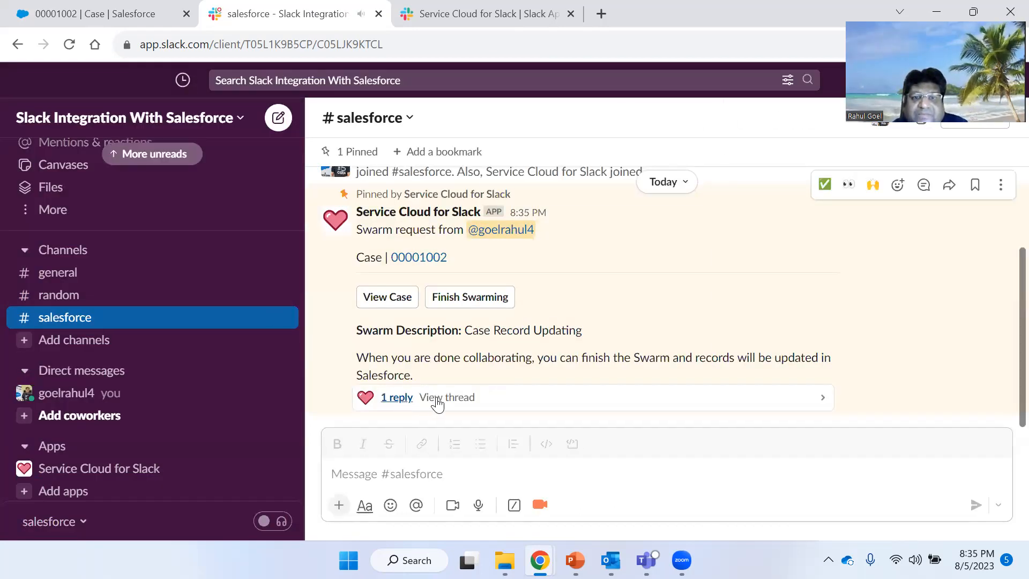
# - Open the swarm message's thread and view the case's record details from Slack
pyautogui.click(435, 402)
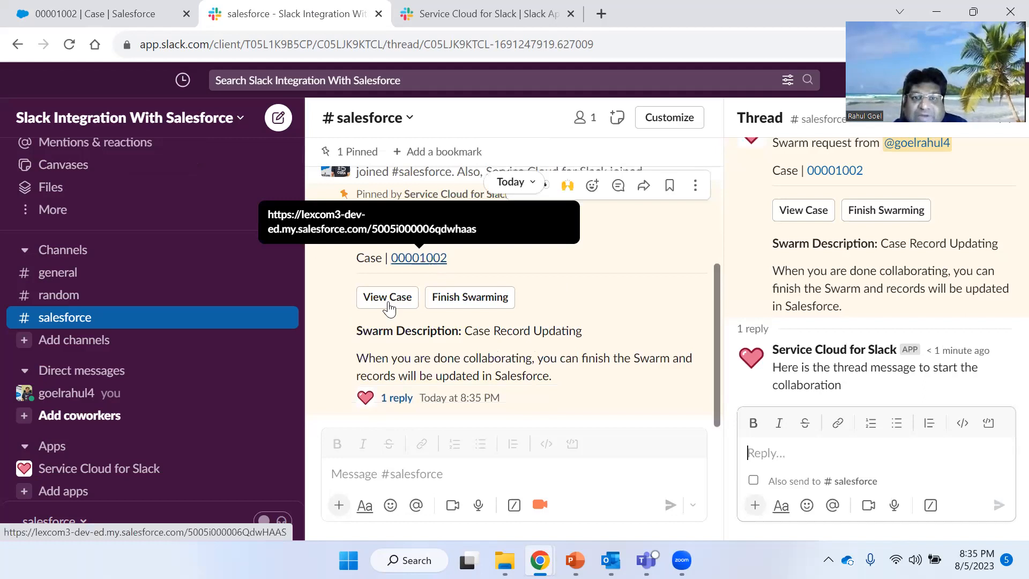
pyautogui.click(389, 307)
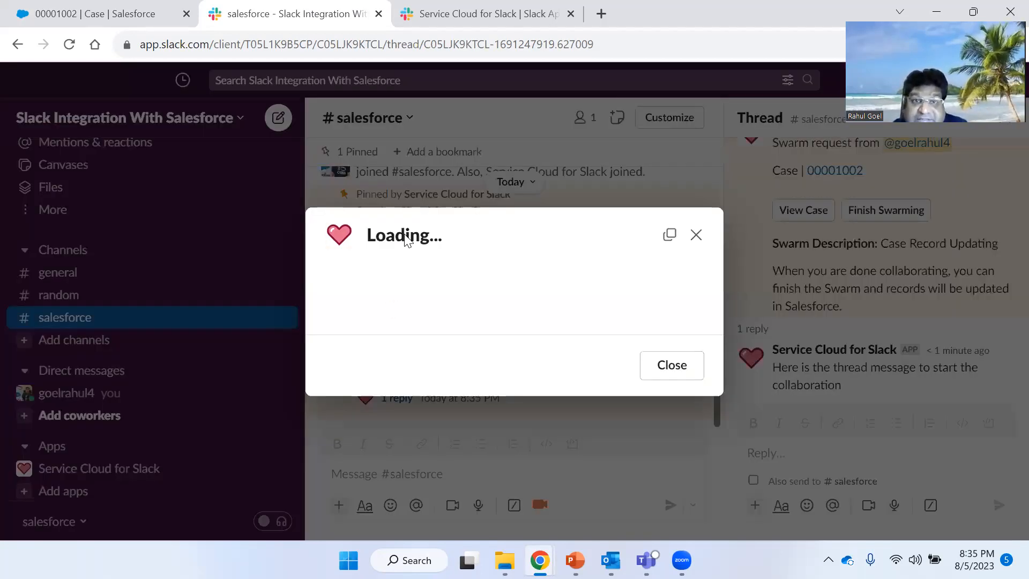
pyautogui.scroll(-1, 475, 308)
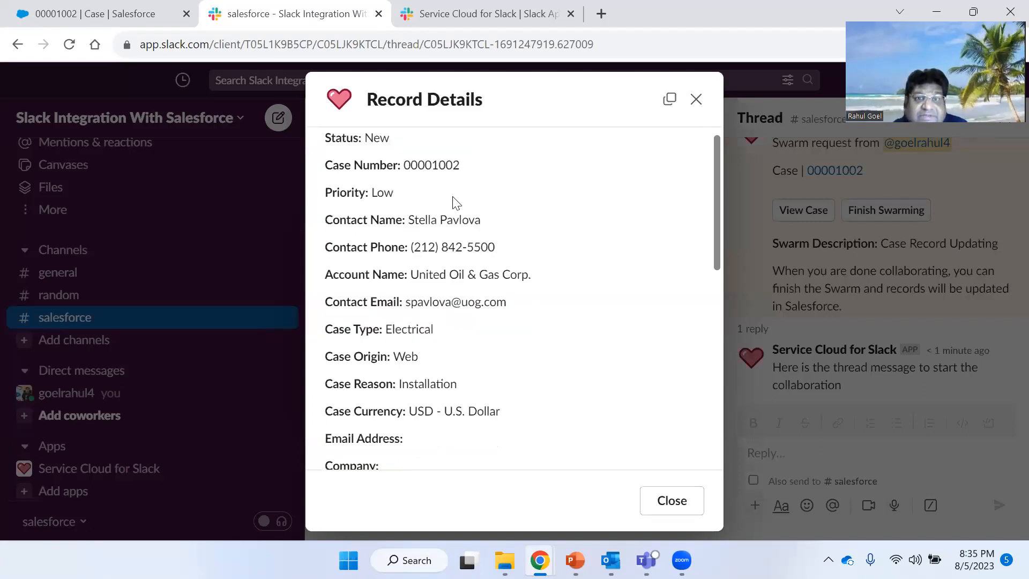
pyautogui.scroll(-2, 455, 202)
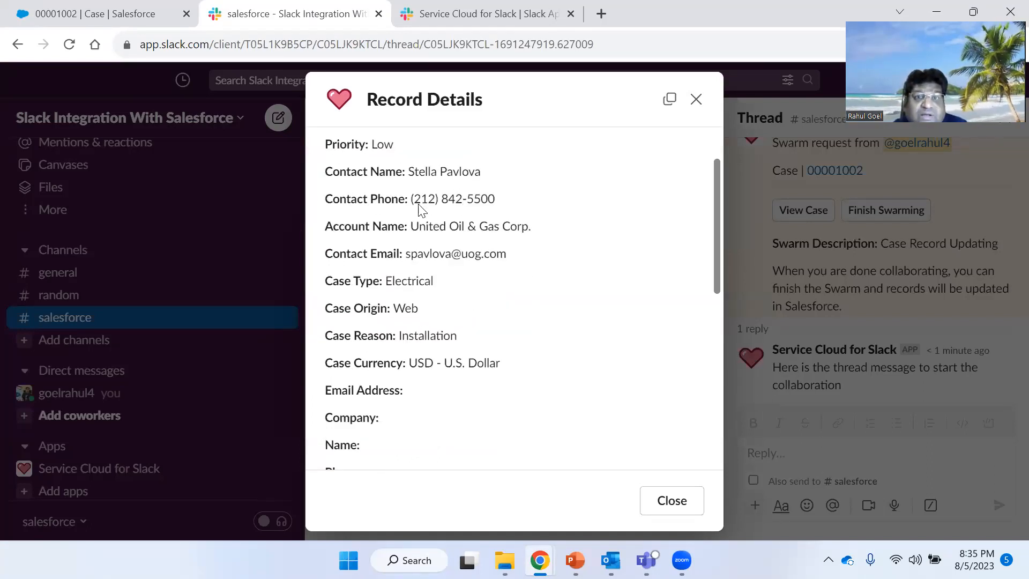
# - Scroll through the case record's fields in Salesforce to compare them with the Slack record details
pyautogui.click(134, 6)
pyautogui.scroll(-2, 300, 324)
pyautogui.scroll(2, 177, 262)
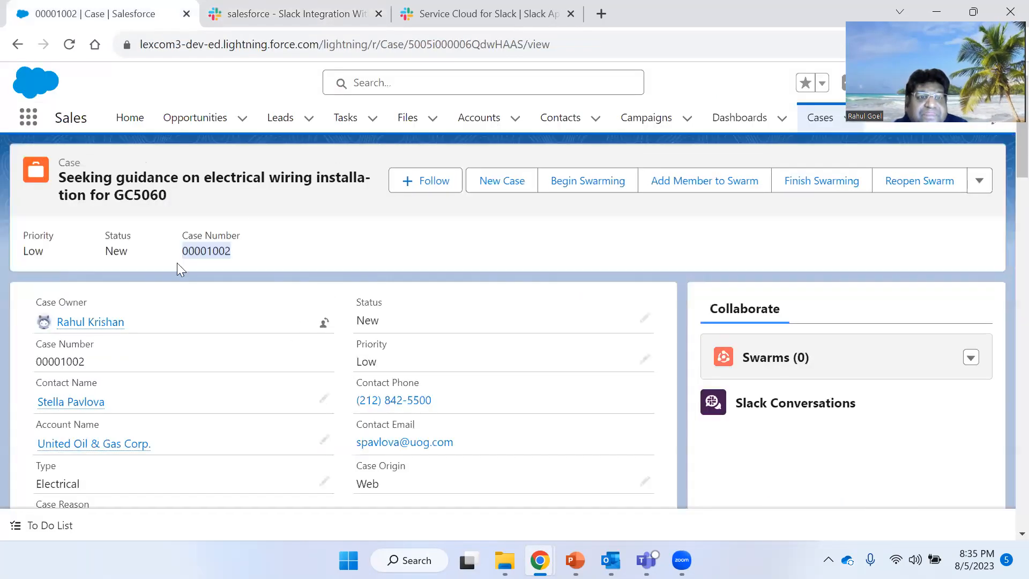
pyautogui.scroll(-3, 351, 275)
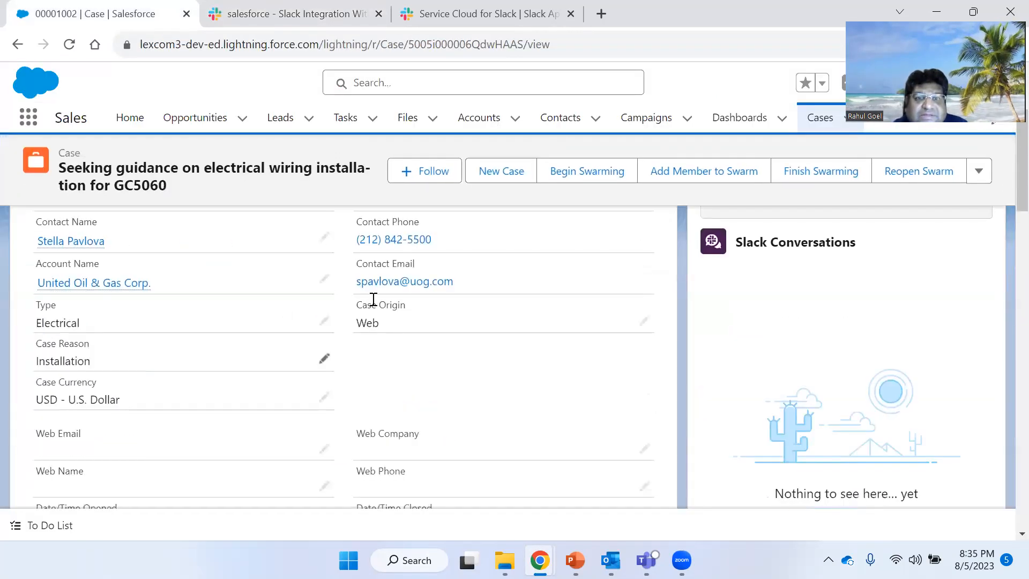
pyautogui.scroll(-3, 198, 345)
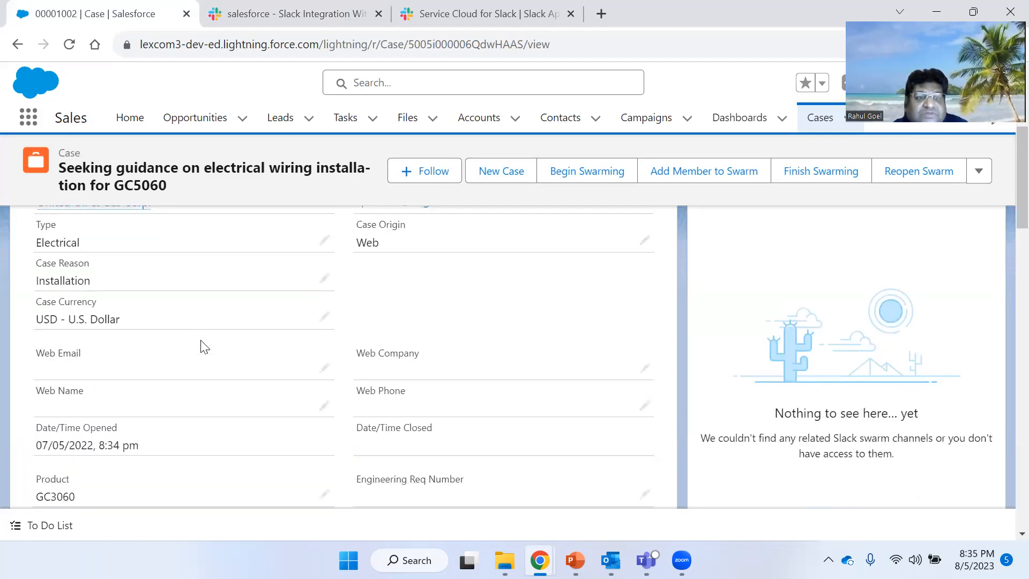
pyautogui.scroll(-6, 201, 347)
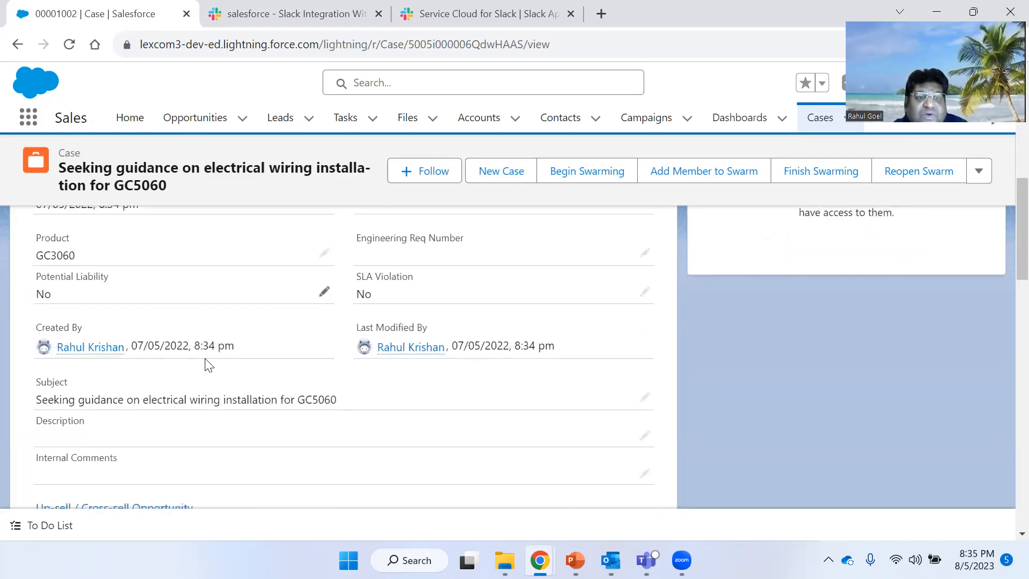
pyautogui.scroll(8, 210, 365)
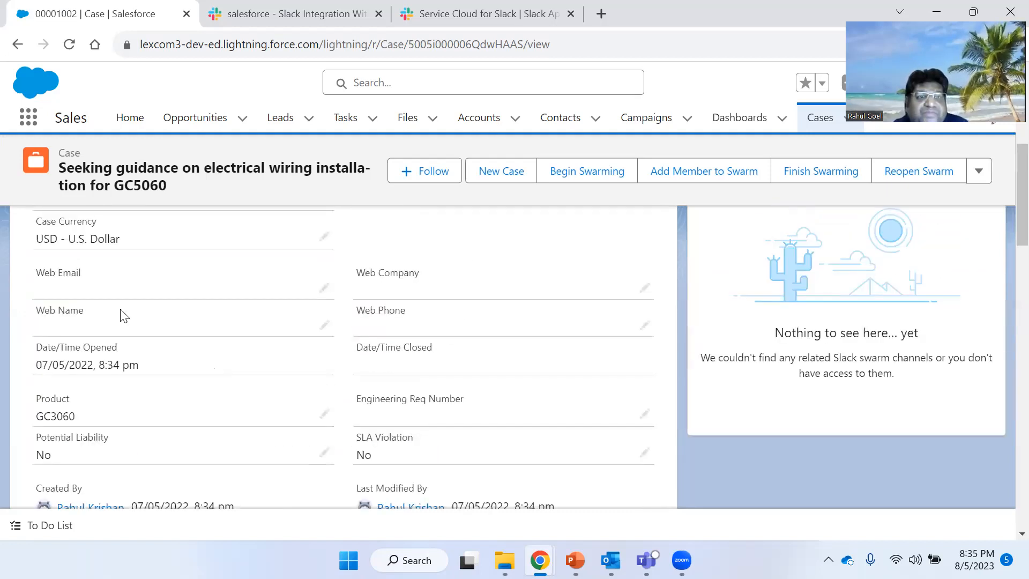
pyautogui.scroll(3, 122, 311)
pyautogui.scroll(4, 258, 252)
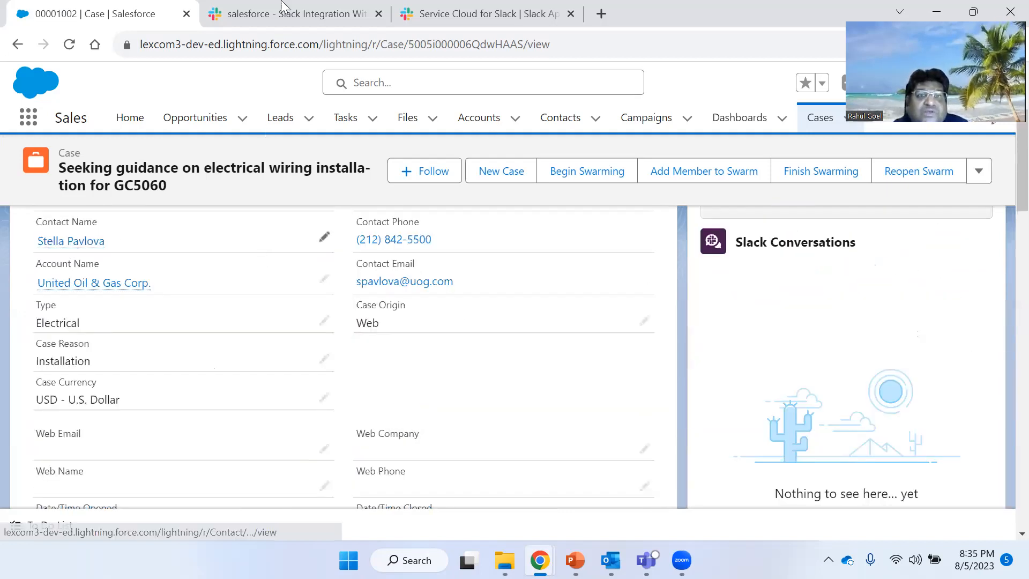
# - Scroll through the case's record details in Slack and close the dialog
pyautogui.click(280, 5)
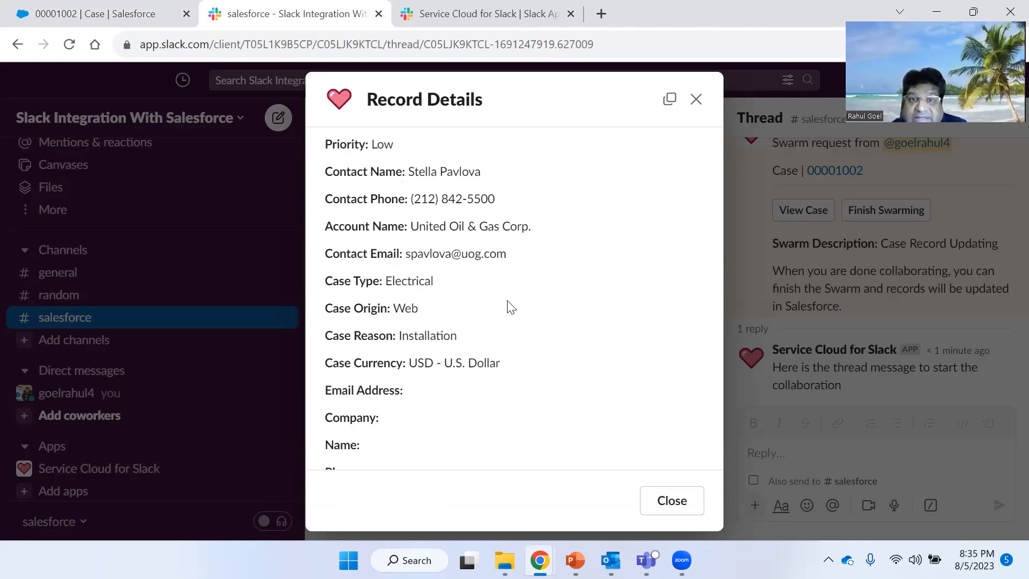
pyautogui.scroll(-3, 569, 408)
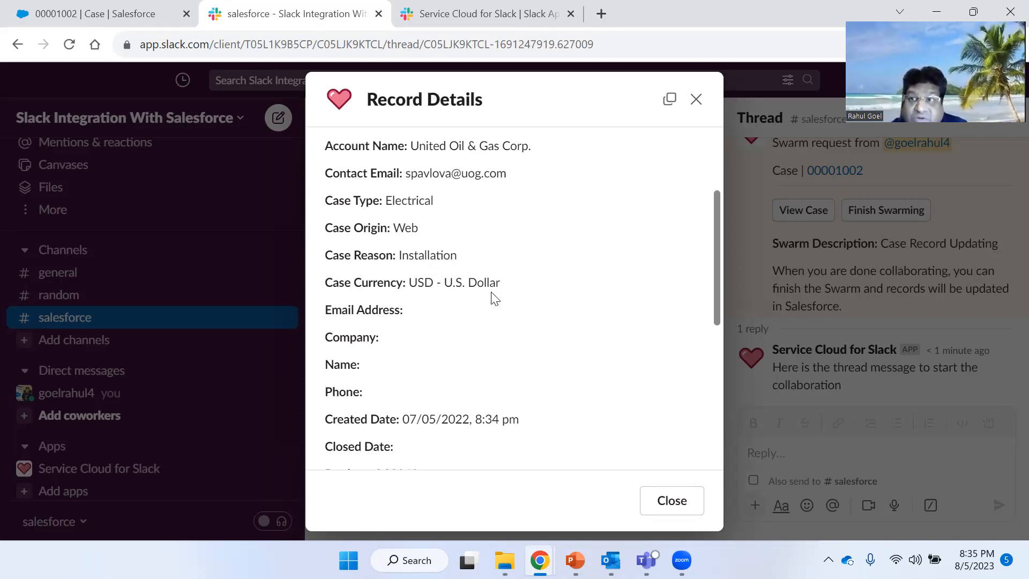
pyautogui.scroll(-3, 491, 298)
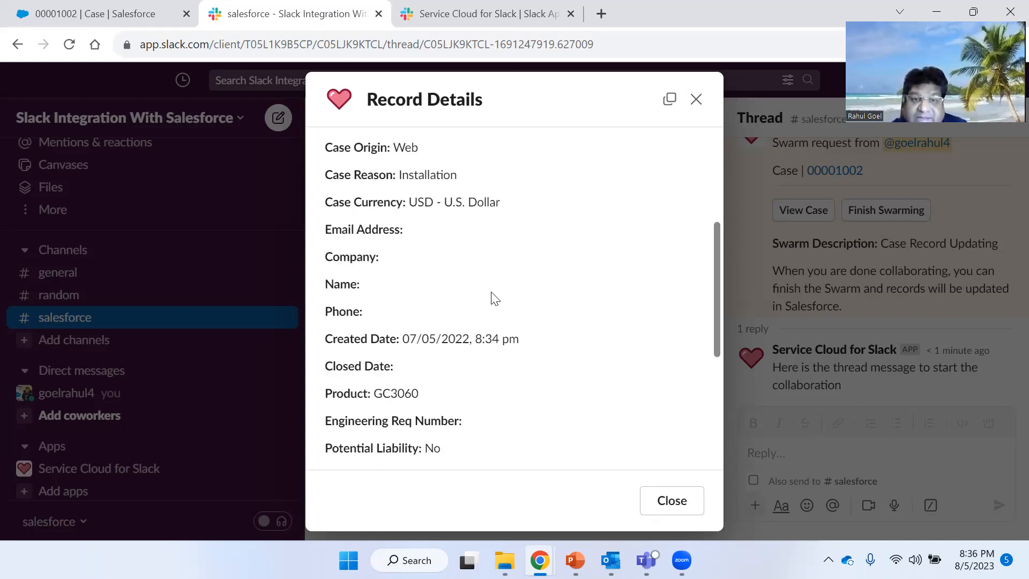
pyautogui.scroll(-3, 493, 298)
pyautogui.scroll(-6, 490, 296)
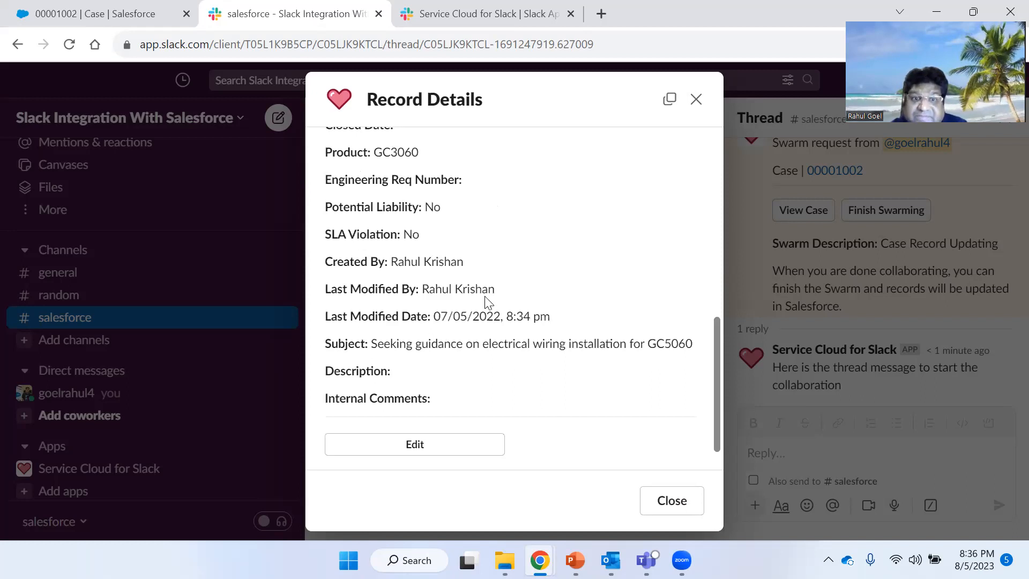
pyautogui.scroll(-1, 489, 297)
pyautogui.scroll(-1, 423, 407)
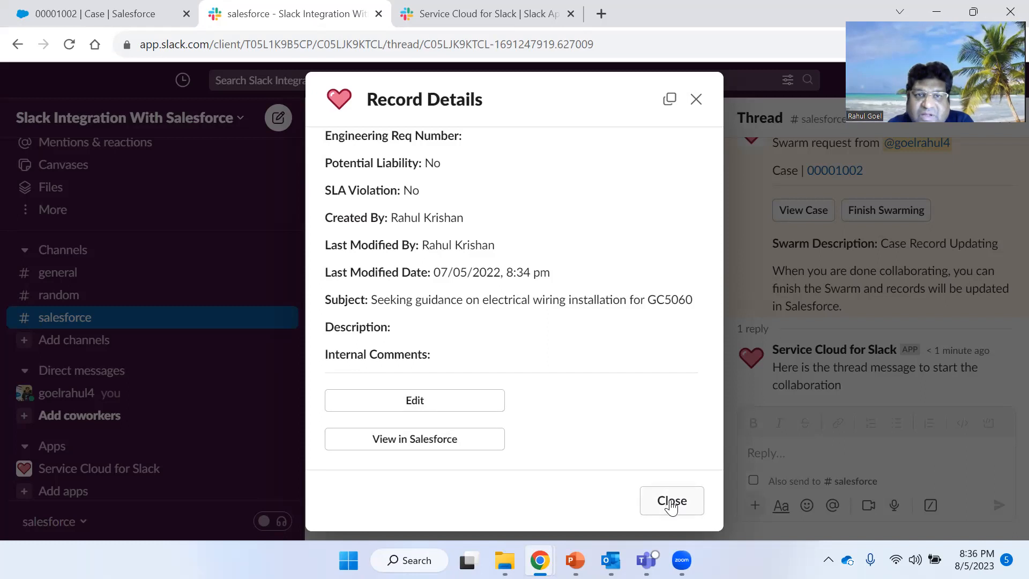
pyautogui.scroll(3, 565, 385)
pyautogui.scroll(8, 566, 384)
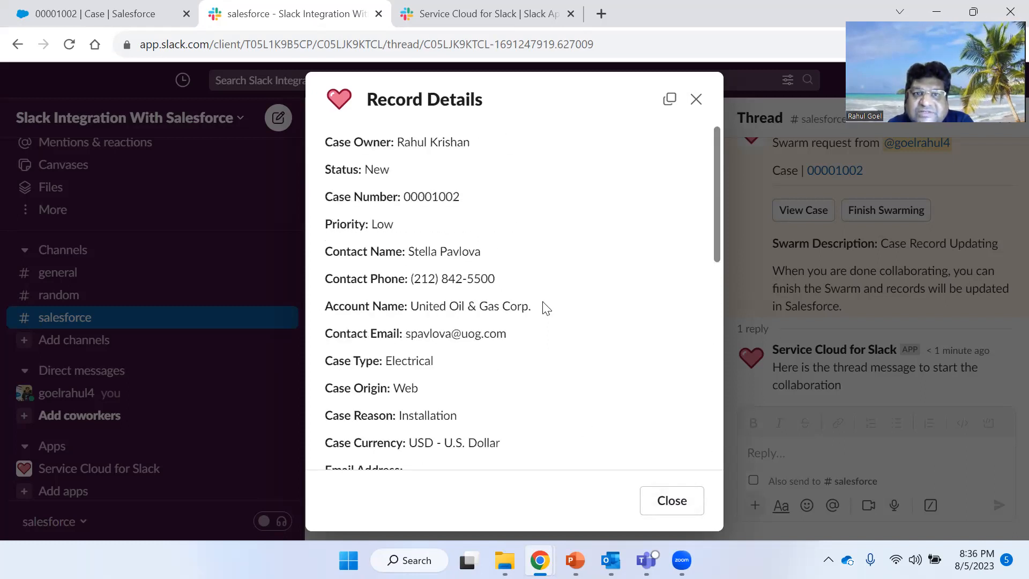
pyautogui.scroll(-7, 595, 399)
pyautogui.scroll(-5, 605, 405)
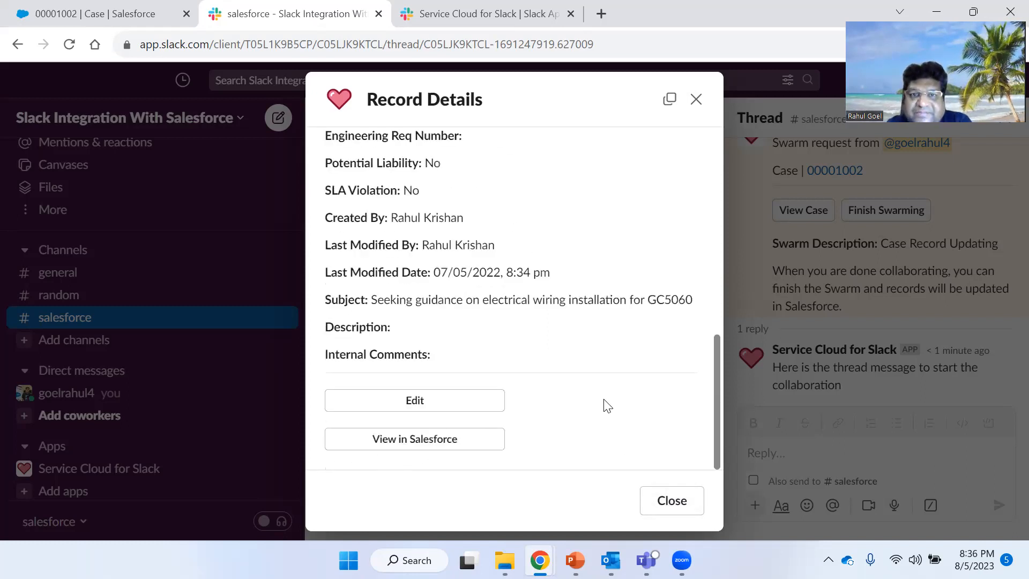
pyautogui.scroll(12, 606, 406)
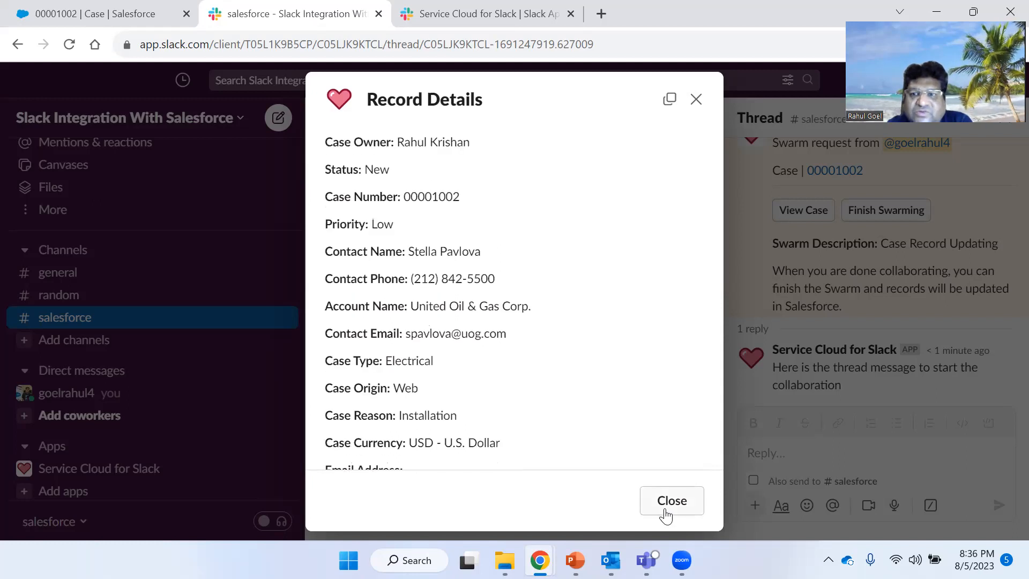
pyautogui.click(666, 516)
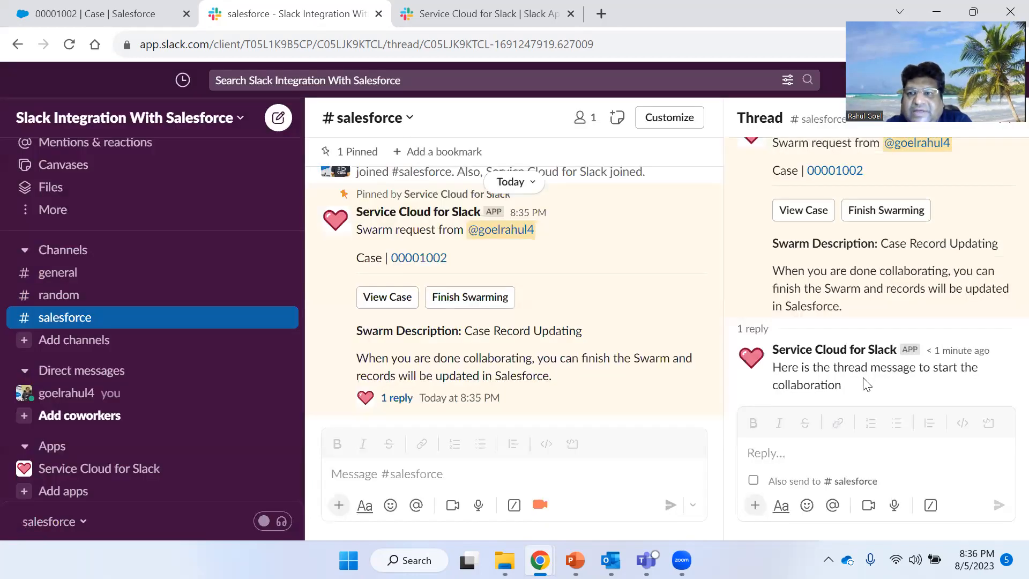
# - Reload the case 00001002 record page in Salesforce
pyautogui.scroll(1, 884, 294)
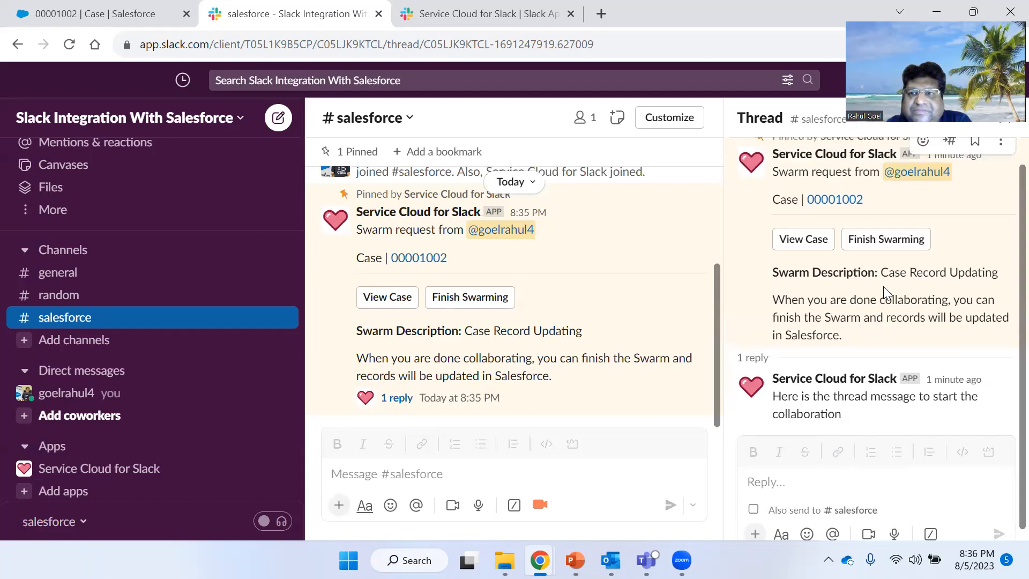
pyautogui.scroll(-1, 884, 294)
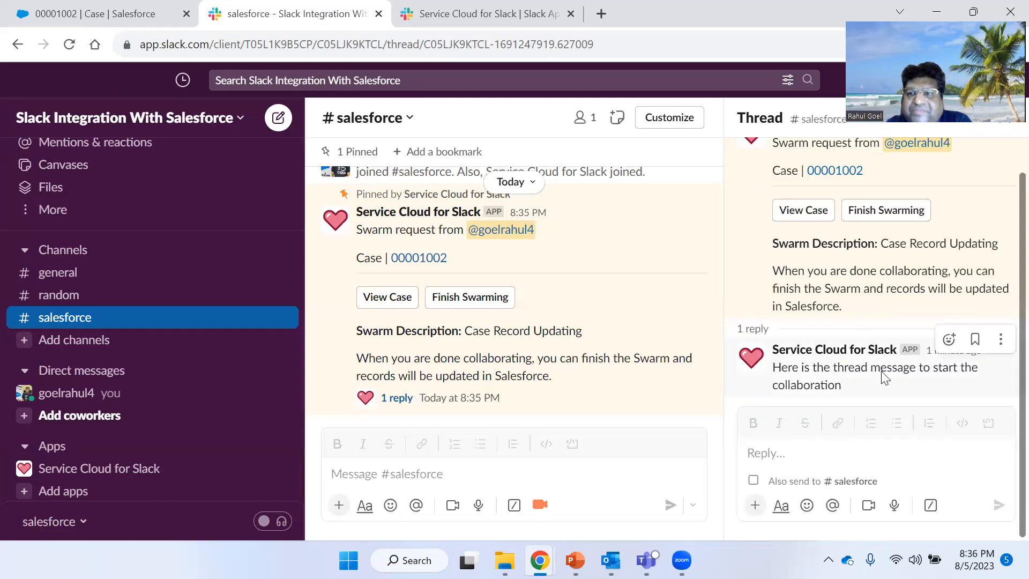
pyautogui.click(93, 13)
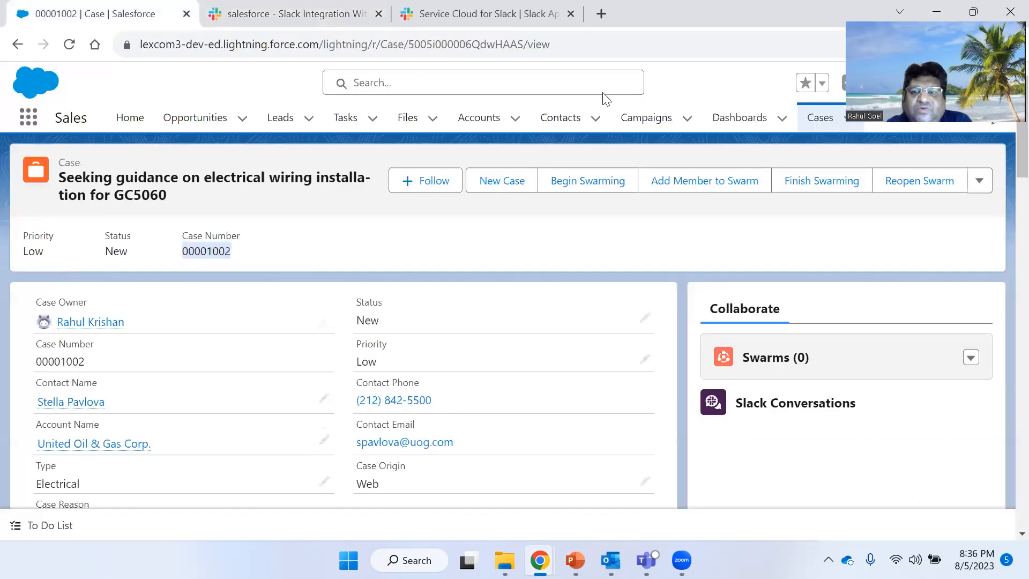
pyautogui.click(69, 44)
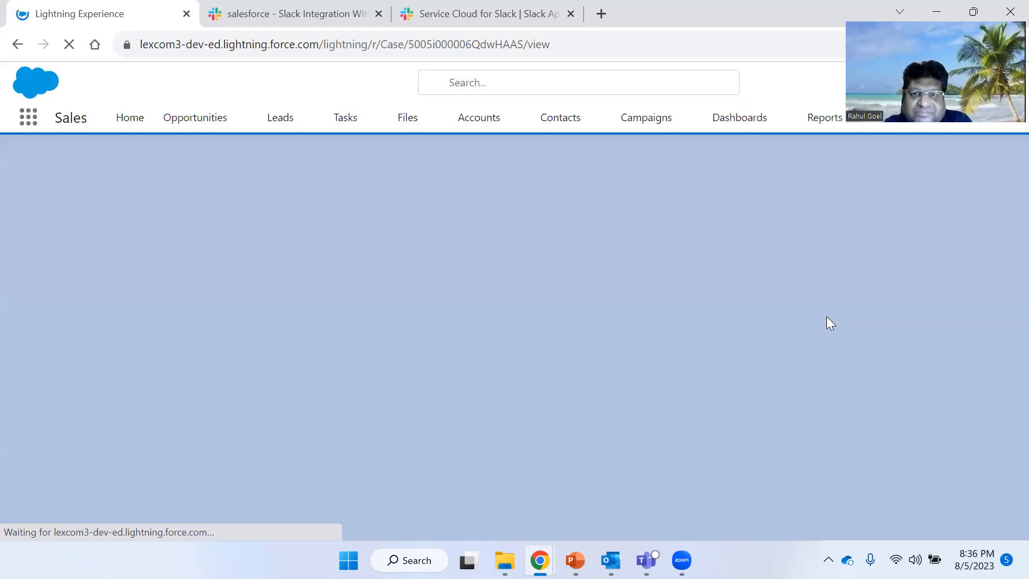
# - Review the case's Swarms list and Slack Conversations section in Salesforce
pyautogui.click(280, 8)
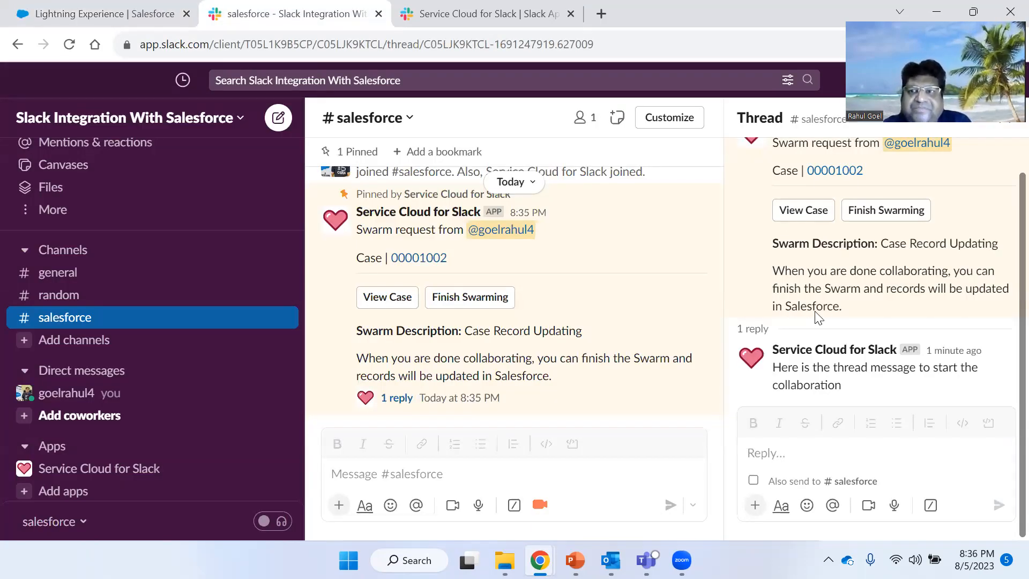
pyautogui.click(66, 5)
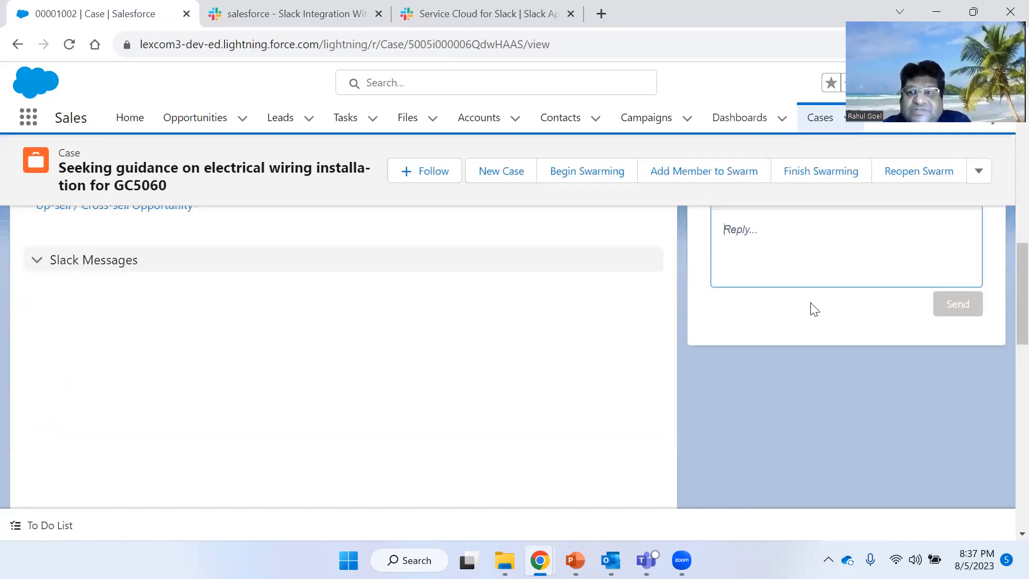
pyautogui.scroll(10, 823, 375)
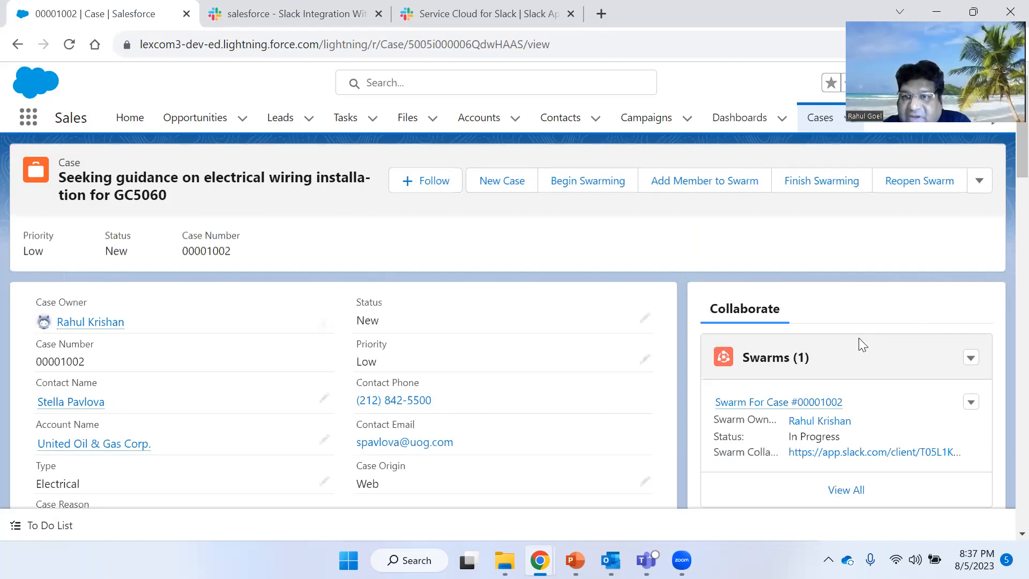
pyautogui.scroll(-1, 858, 338)
pyautogui.moveTo(802, 334)
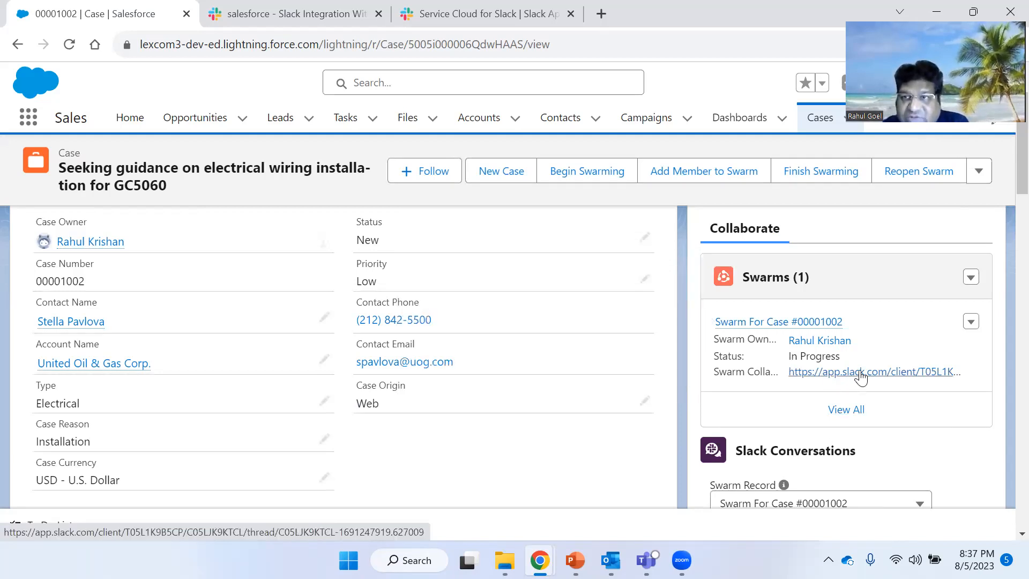
pyautogui.click(258, 2)
pyautogui.click(129, 2)
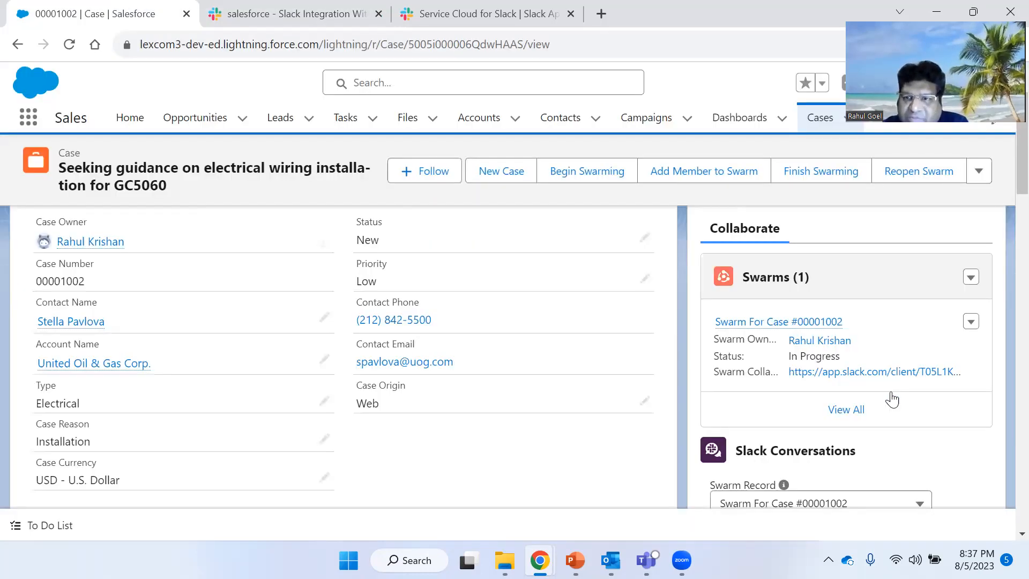
# - Review the swarm conversation shown in the case's Slack Conversations section for the selected swarm record
pyautogui.scroll(-1, 820, 390)
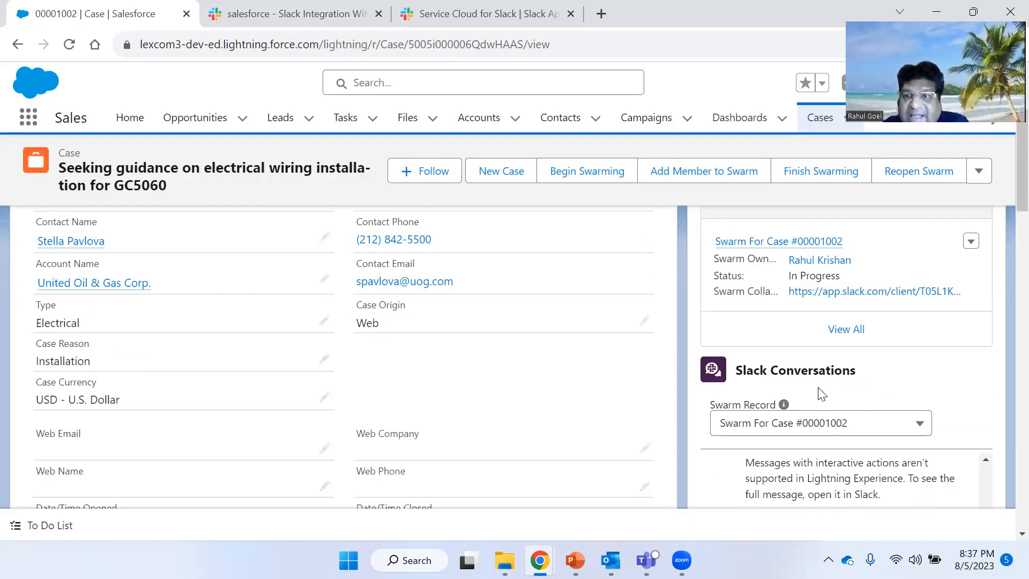
pyautogui.scroll(-1, 814, 352)
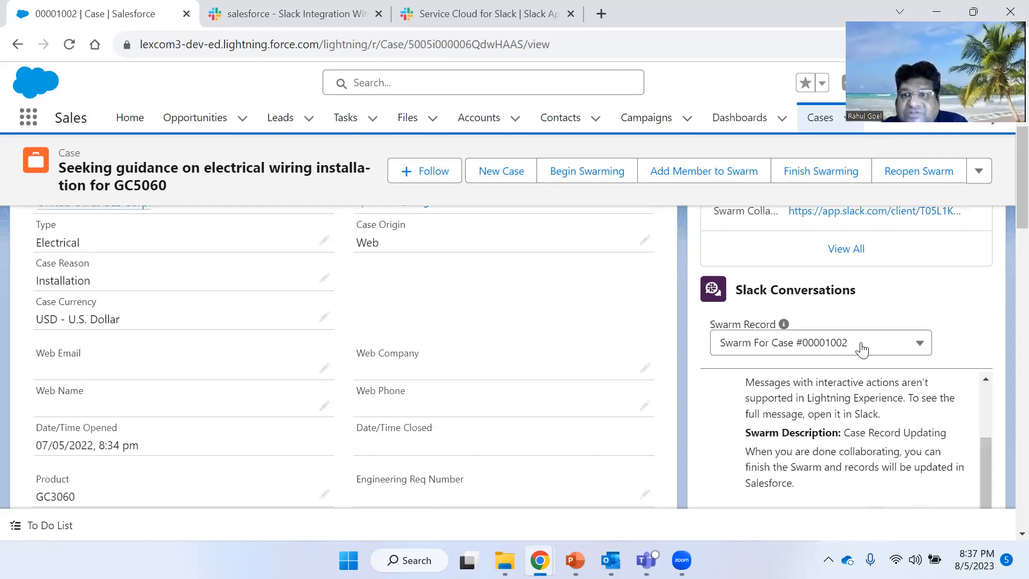
pyautogui.scroll(-1, 809, 351)
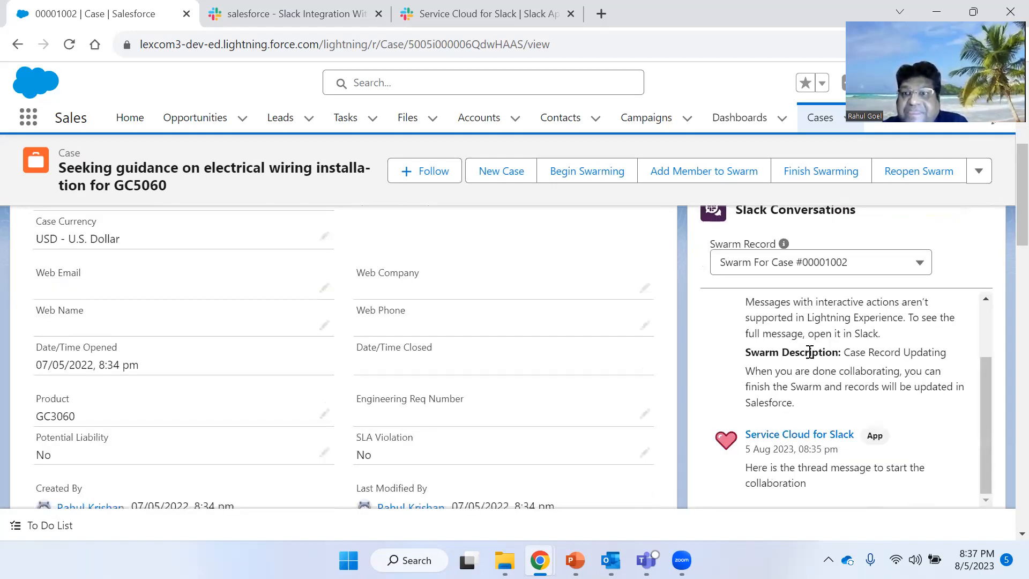
pyautogui.scroll(1, 806, 352)
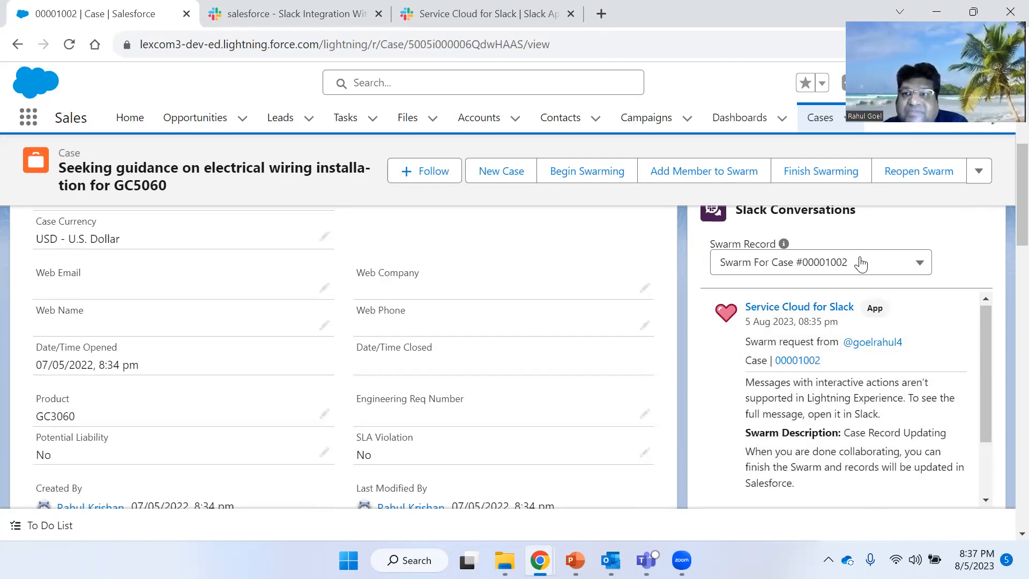
pyautogui.click(879, 266)
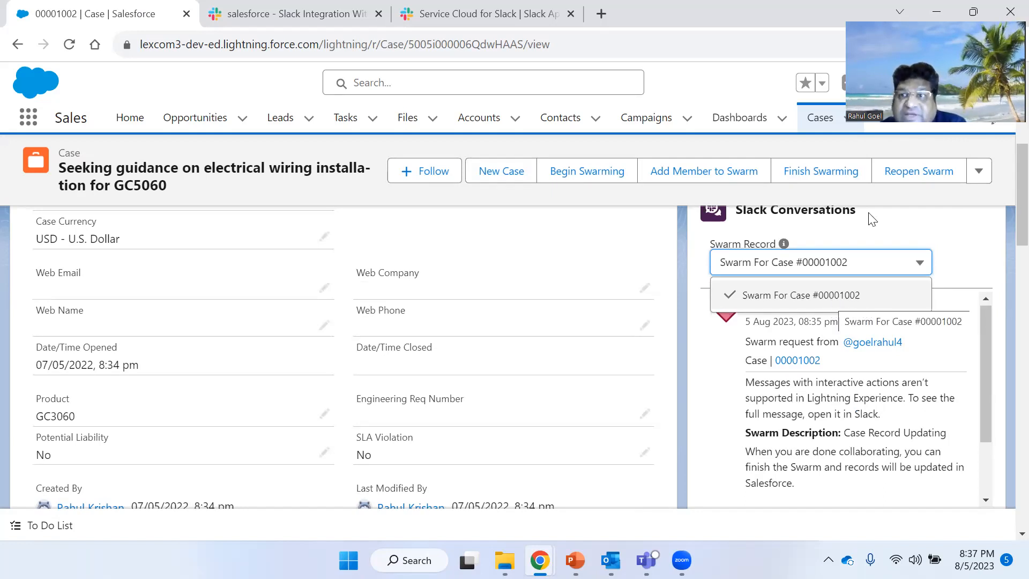
pyautogui.click(841, 264)
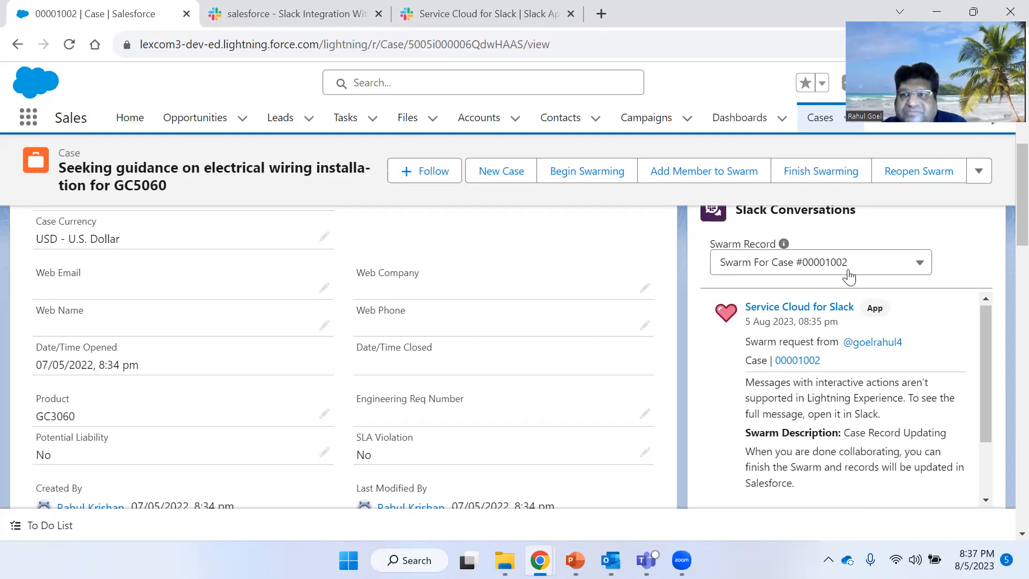
pyautogui.moveTo(893, 310)
pyautogui.scroll(-2, 859, 330)
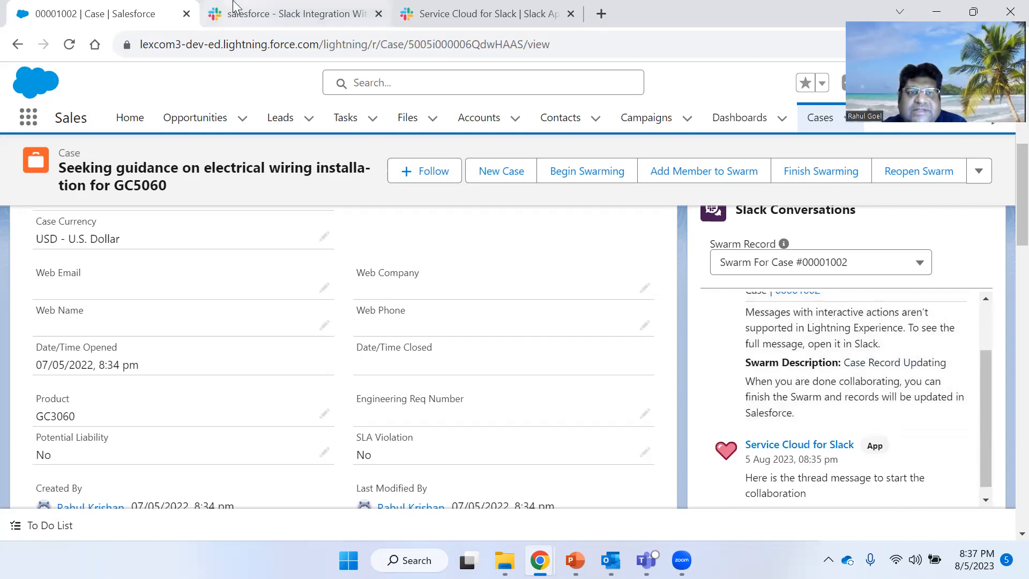
# - Compare it with the swarm request thread in the #salesforce channel in Slack
pyautogui.click(284, 13)
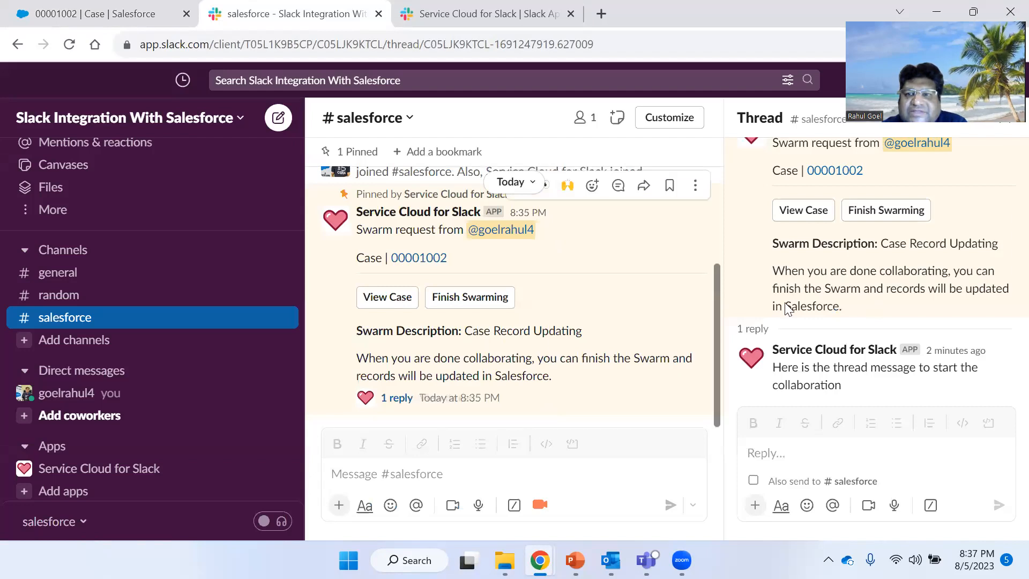
pyautogui.scroll(2, 847, 276)
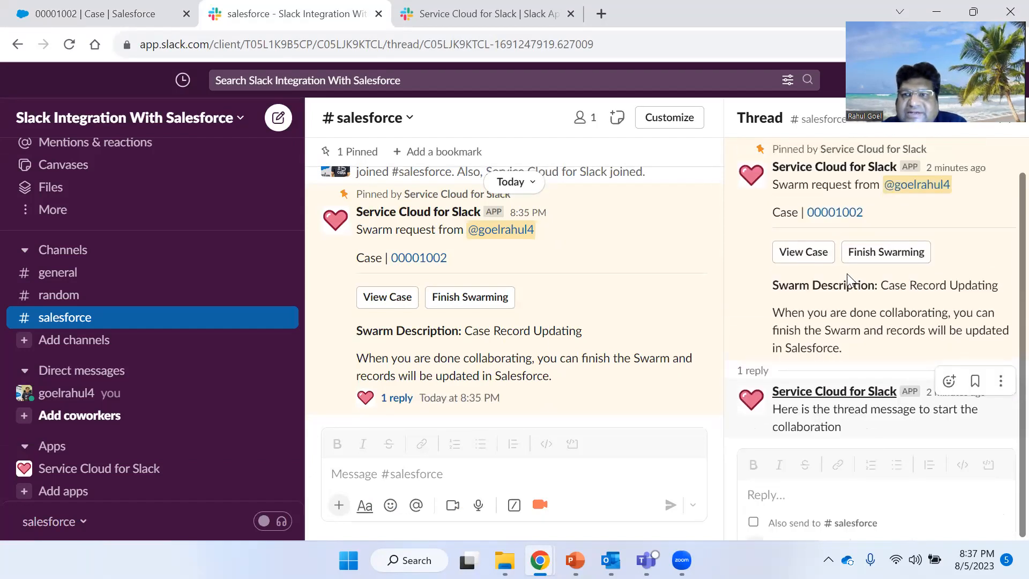
pyautogui.scroll(2, 486, 353)
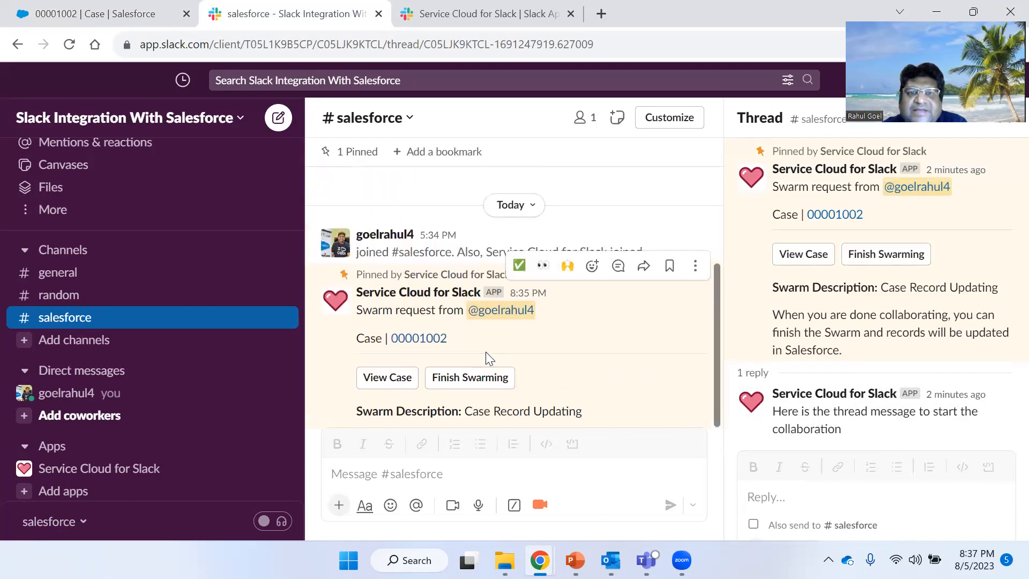
pyautogui.scroll(-2, 589, 317)
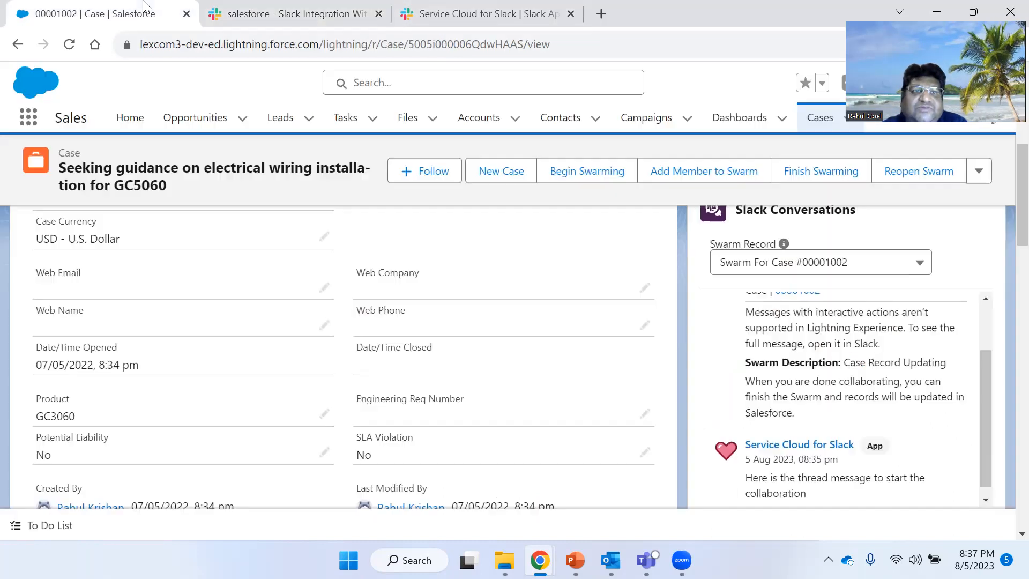
# - Scroll through the Slack Conversations thread in Salesforce down to its reply box
pyautogui.click(145, 12)
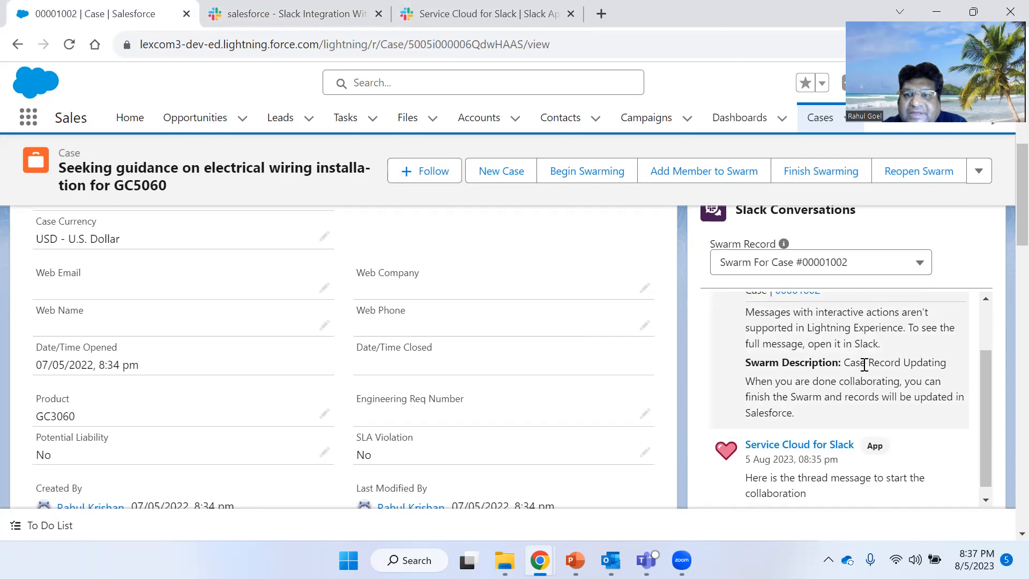
pyautogui.scroll(-1, 856, 370)
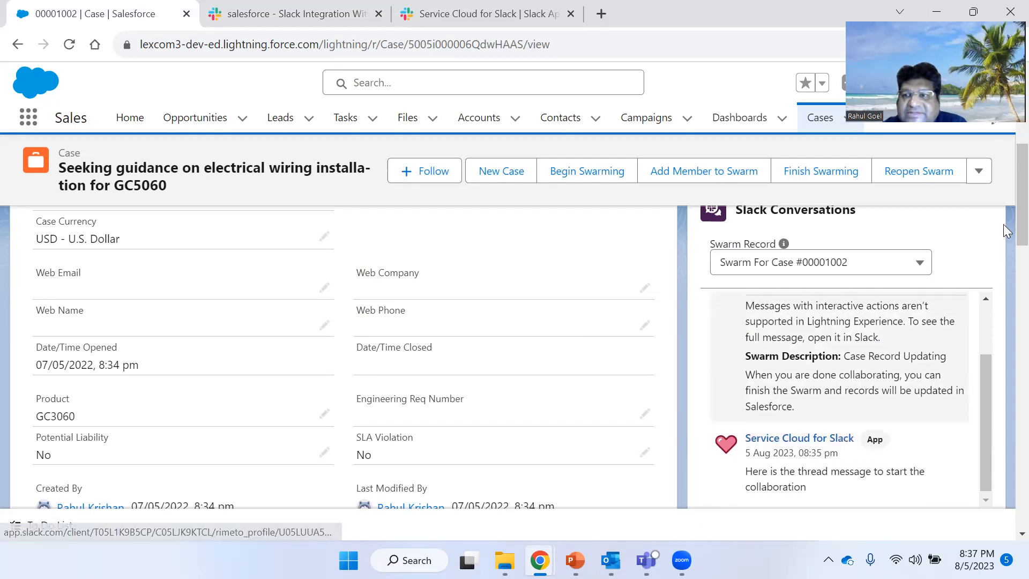
pyautogui.scroll(-3, 1002, 254)
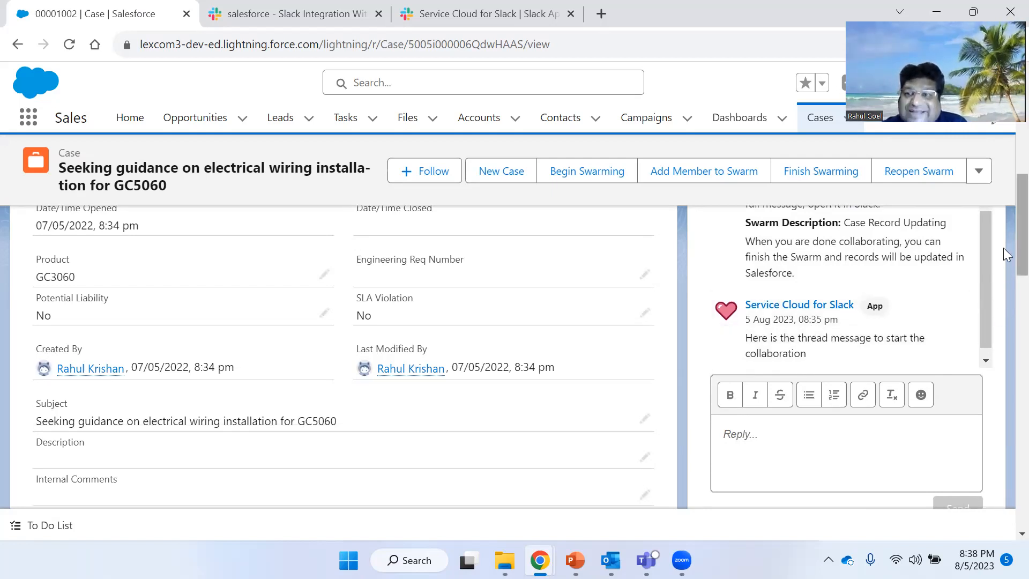
pyautogui.scroll(3, 1002, 247)
pyautogui.moveTo(981, 351); pyautogui.dragTo(984, 292)
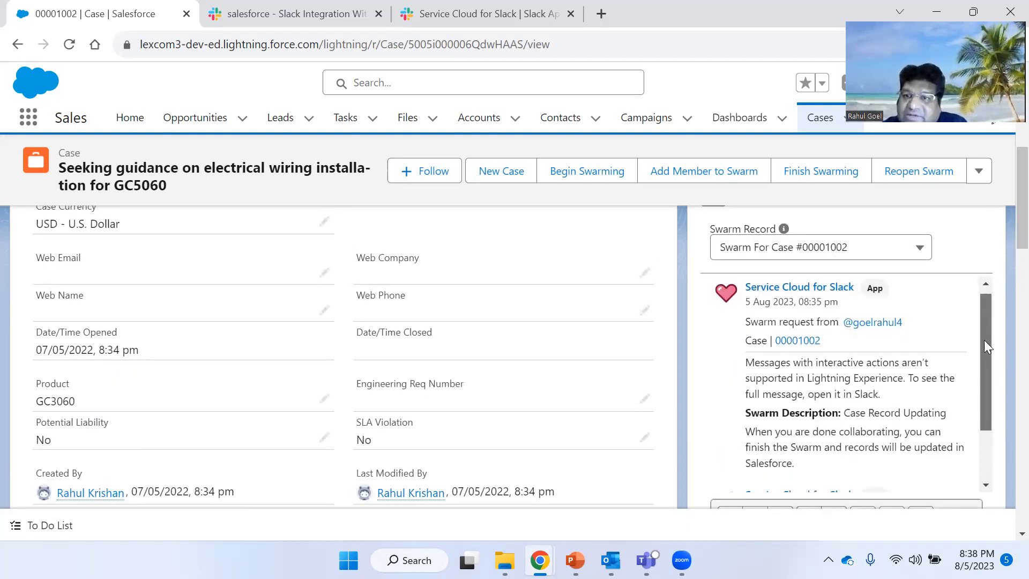
pyautogui.scroll(-3, 984, 339)
pyautogui.scroll(-3, 1002, 284)
pyautogui.scroll(-1, 1003, 284)
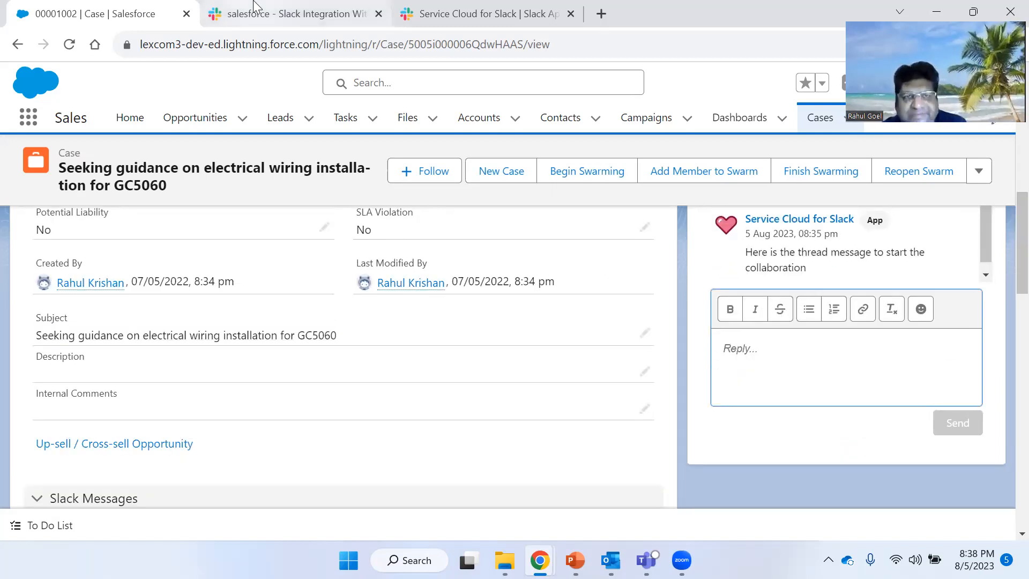
pyautogui.moveTo(255, 7)
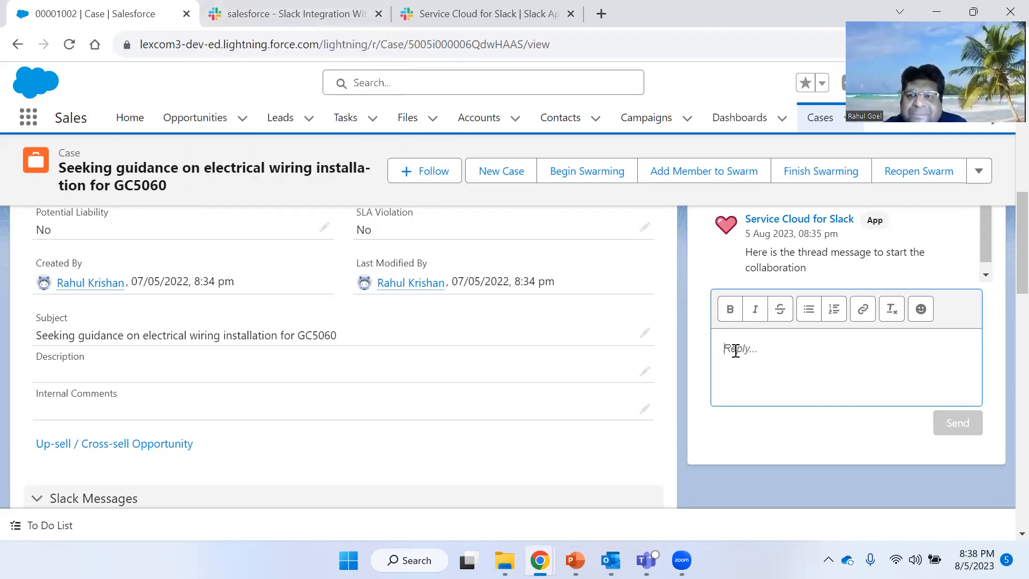
# - Post a short greeting reply in the swarm request's thread in Slack
pyautogui.hotkey('ctrl', 'Tab')
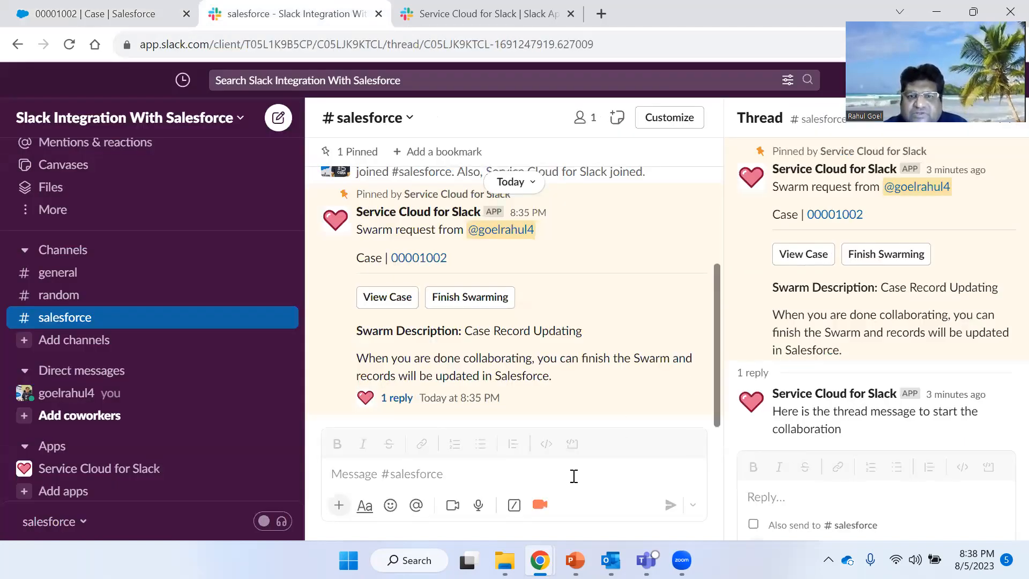
pyautogui.click(494, 475)
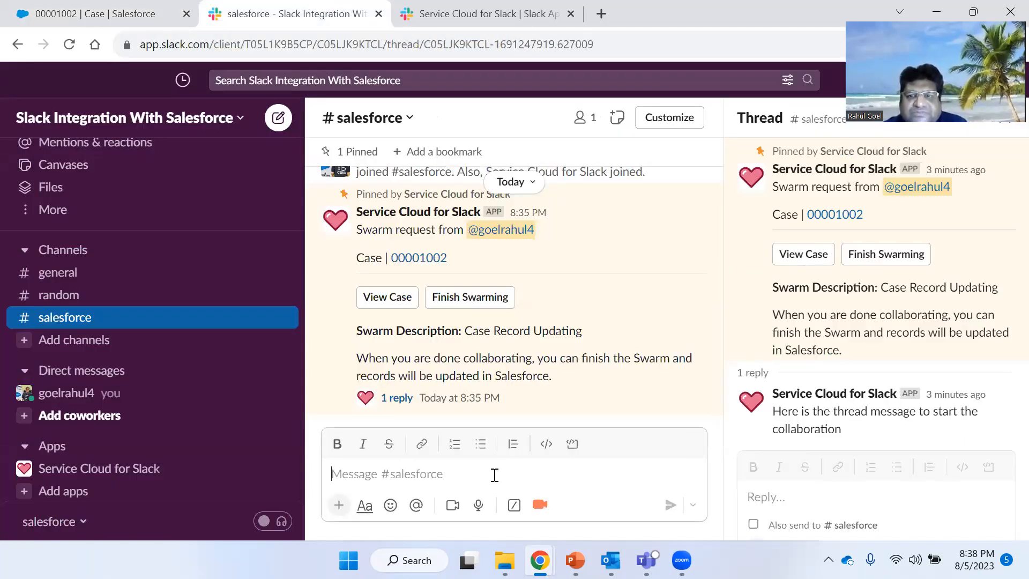
pyautogui.click(785, 496)
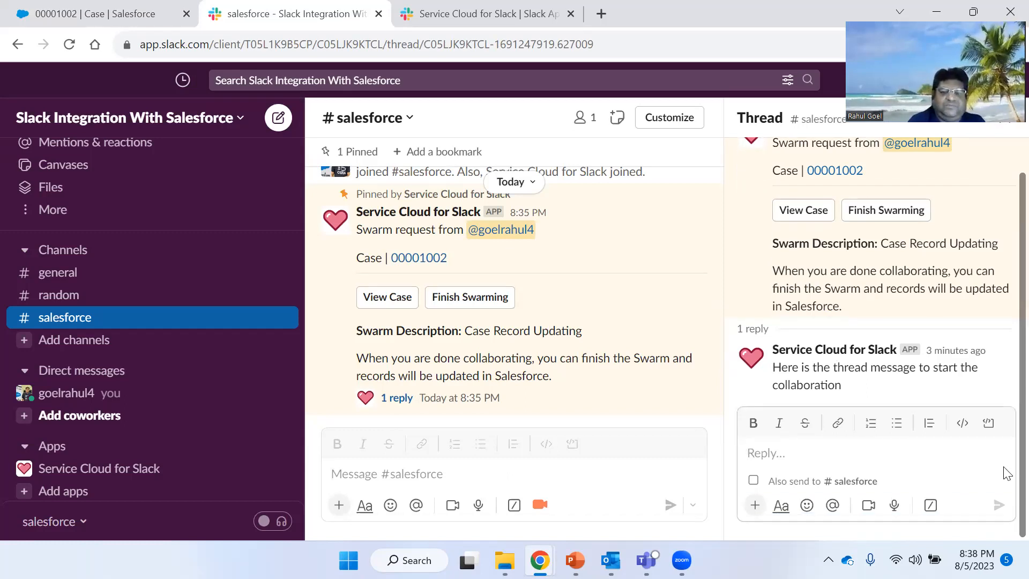
pyautogui.write('Hey Rahu')
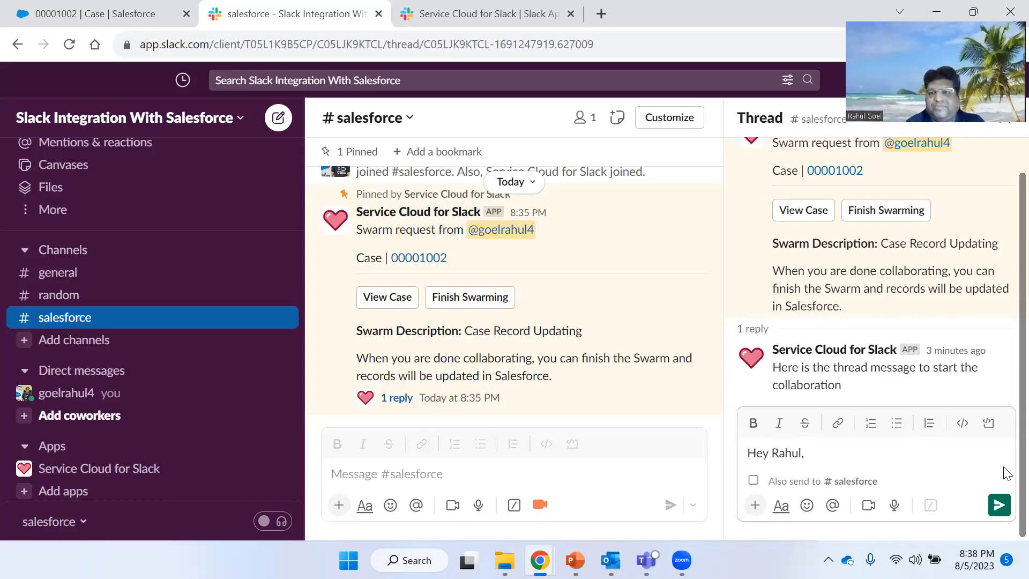
pyautogui.write('l,')
pyautogui.press('Return')
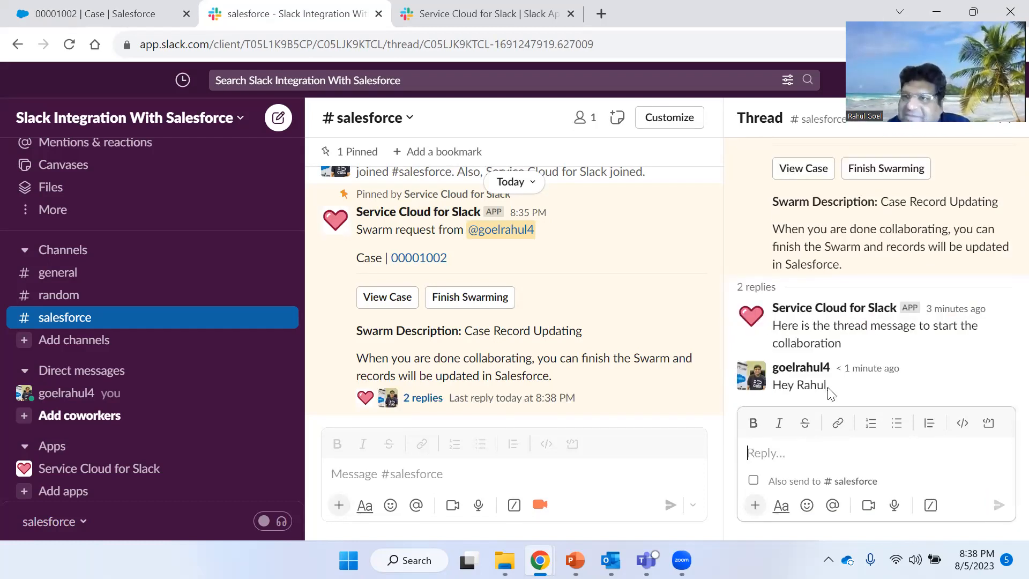
# - Send a second greeting reply asking 'How are you doing...' from the case's Slack Conversations reply box in Salesforce
pyautogui.click(117, 7)
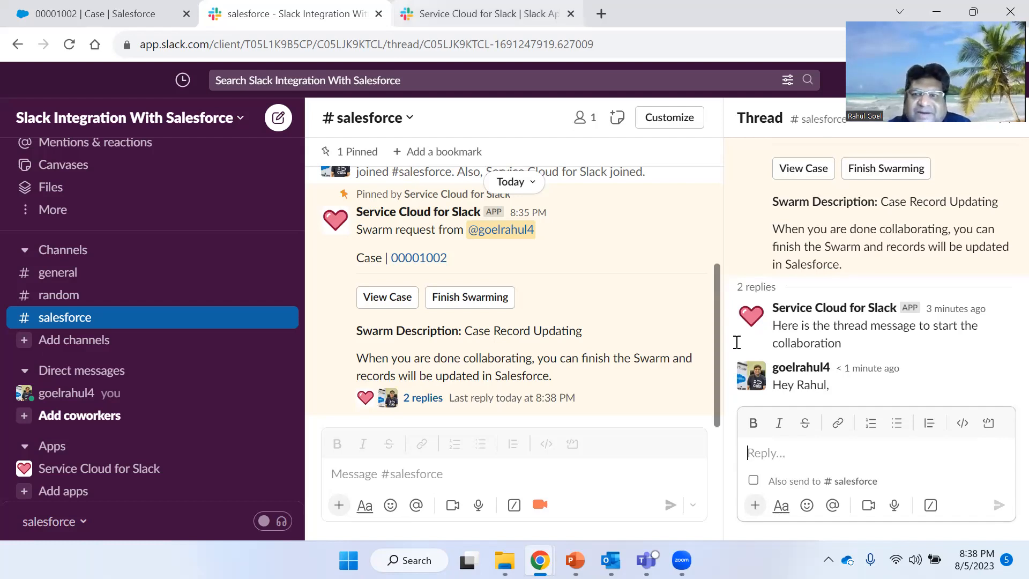
pyautogui.scroll(1, 758, 343)
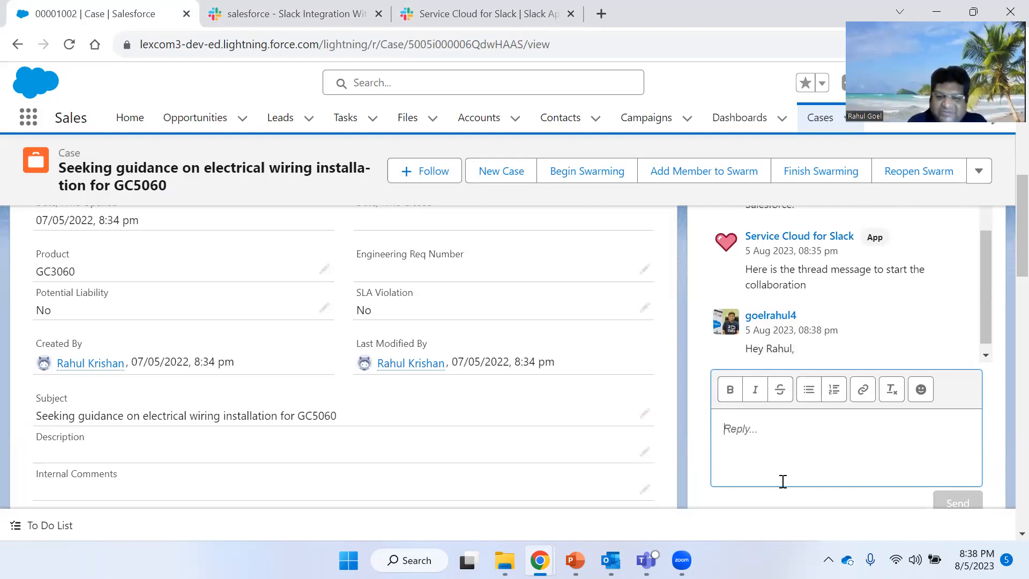
pyautogui.write('Hey Hi Rahul, ')
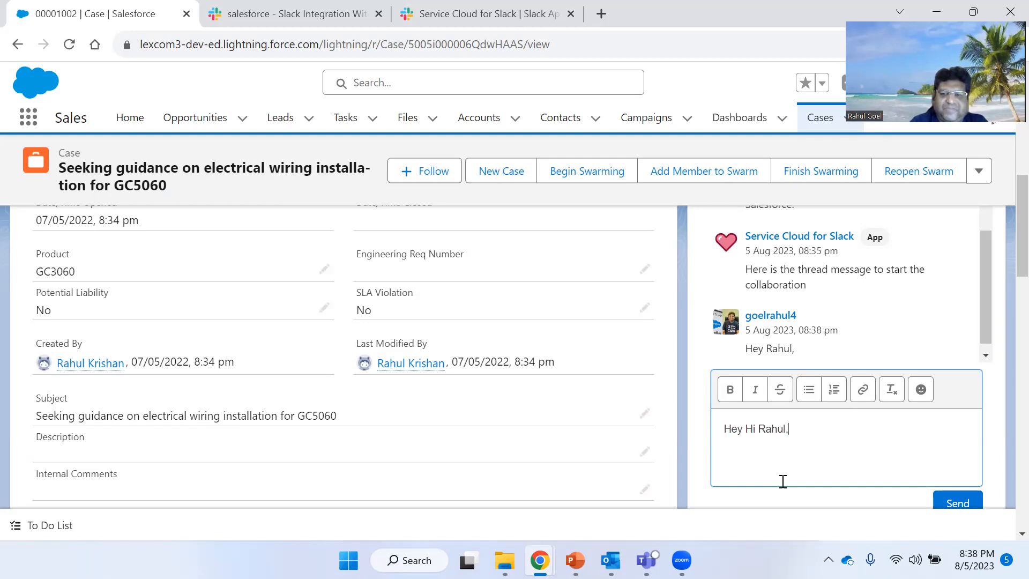
pyautogui.write('How are you doing...')
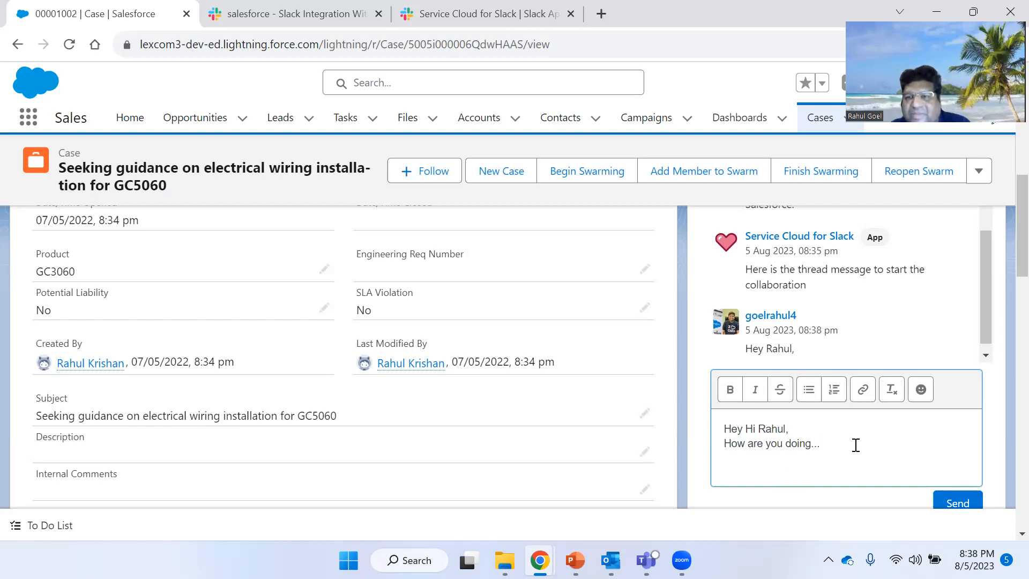
pyautogui.scroll(-1, 951, 460)
pyautogui.click(958, 436)
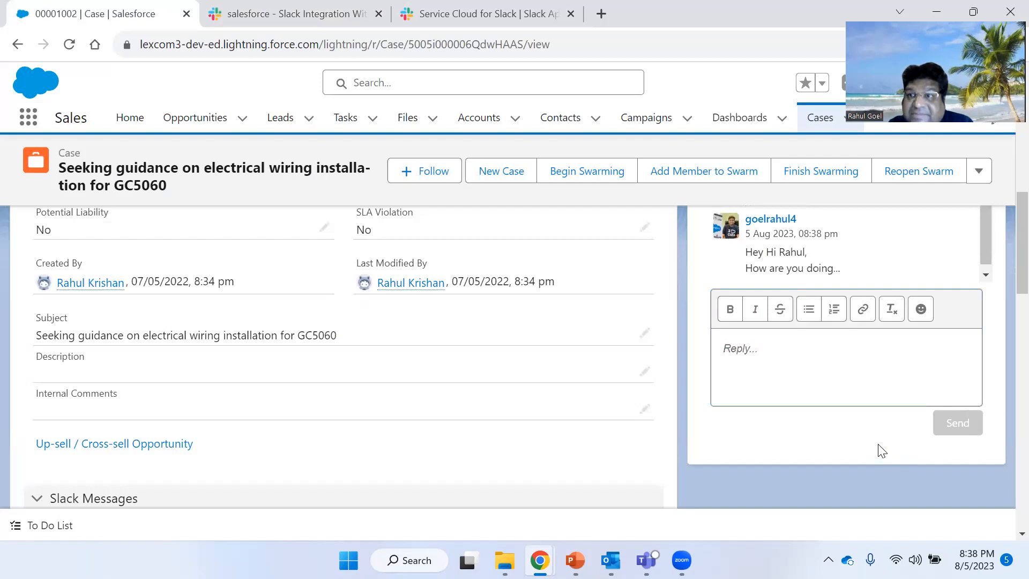
# - Compare the thread replies in the case's Slack Conversations section with the thread in Slack
pyautogui.scroll(1, 878, 448)
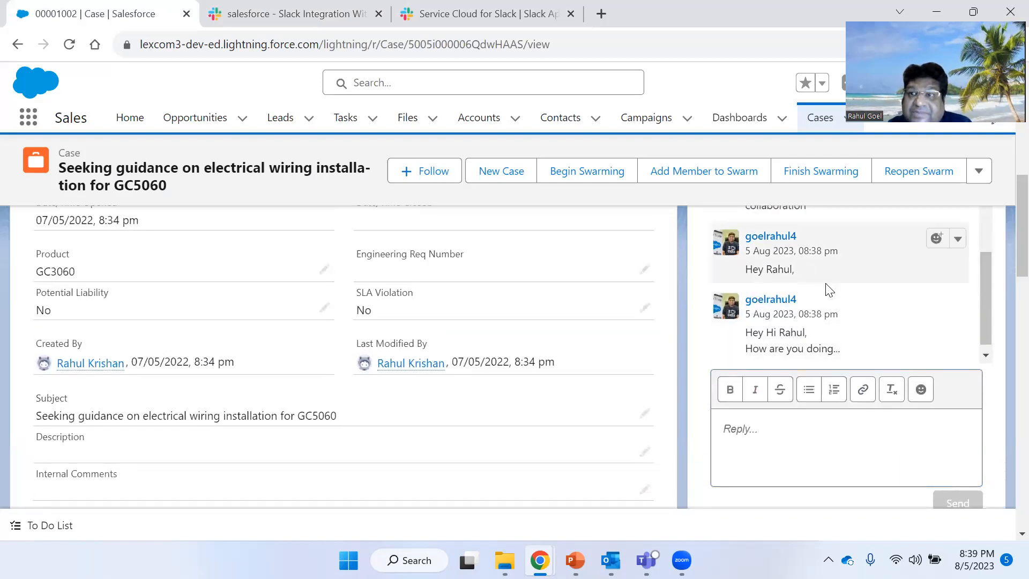
pyautogui.scroll(1, 824, 355)
pyautogui.scroll(-2, 825, 357)
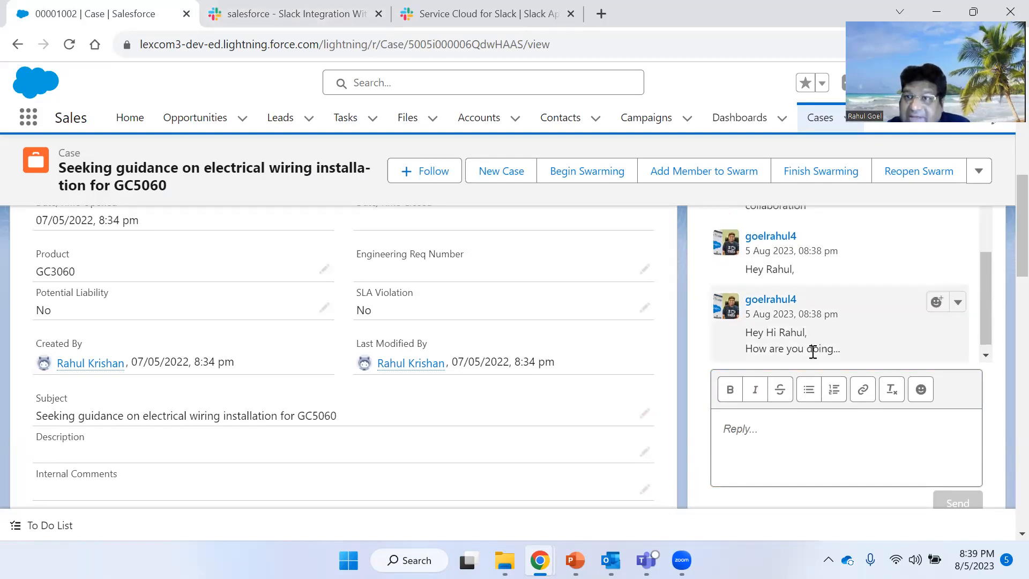
pyautogui.click(267, 8)
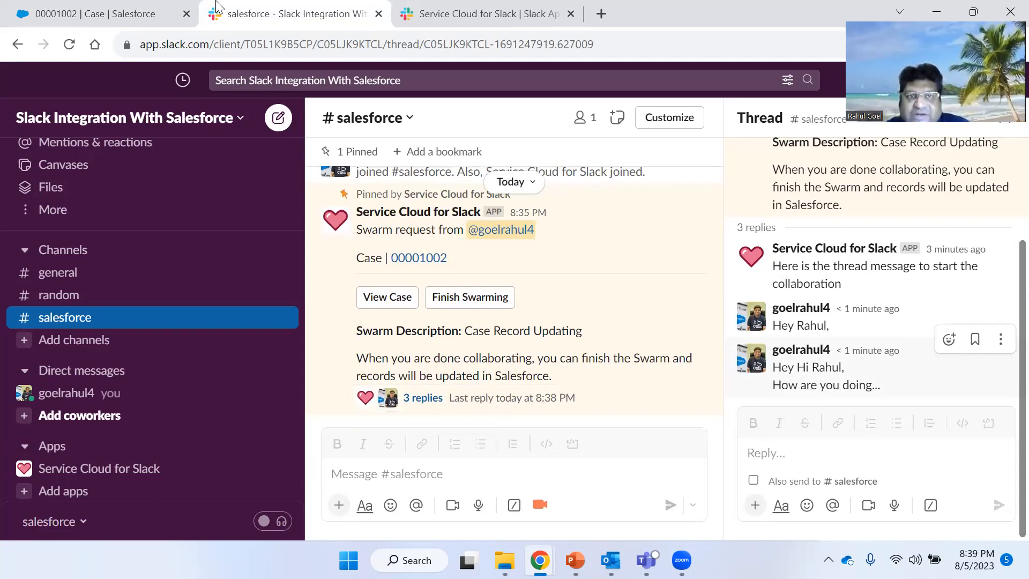
pyautogui.hotkey('ctrl', 'shift', 'Tab')
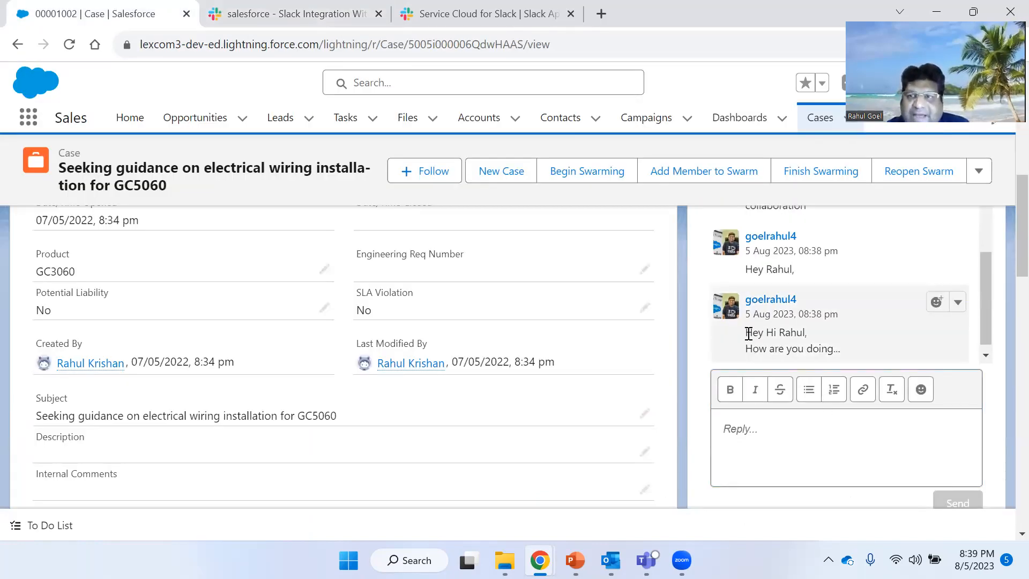
pyautogui.click(300, 13)
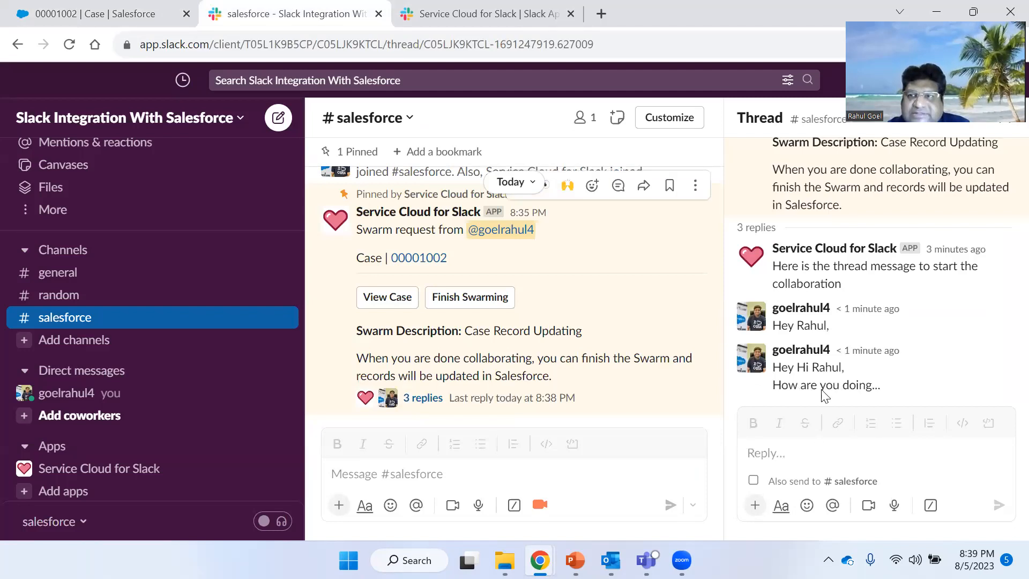
pyautogui.click(818, 451)
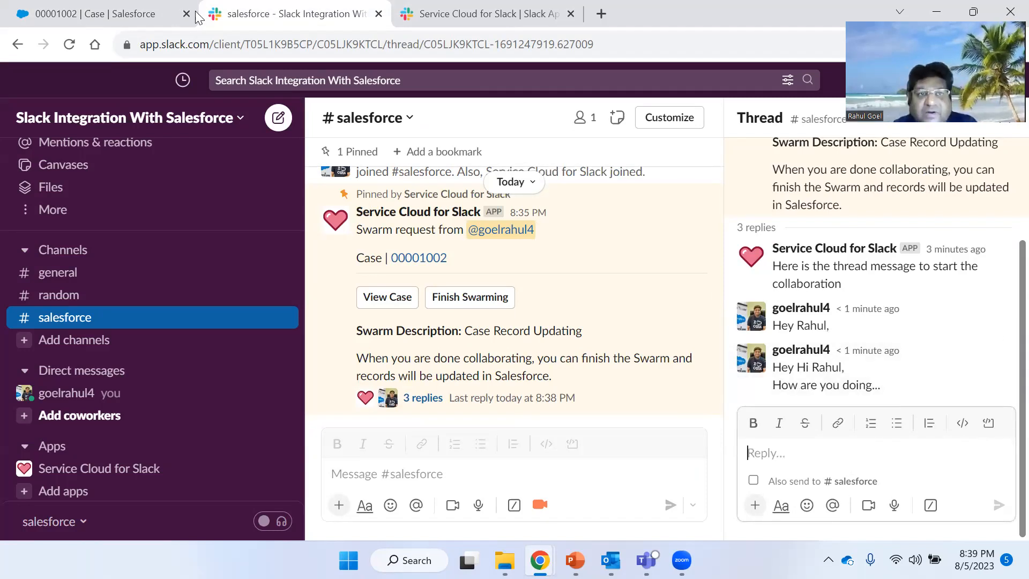
pyautogui.click(134, 14)
pyautogui.scroll(3, 805, 294)
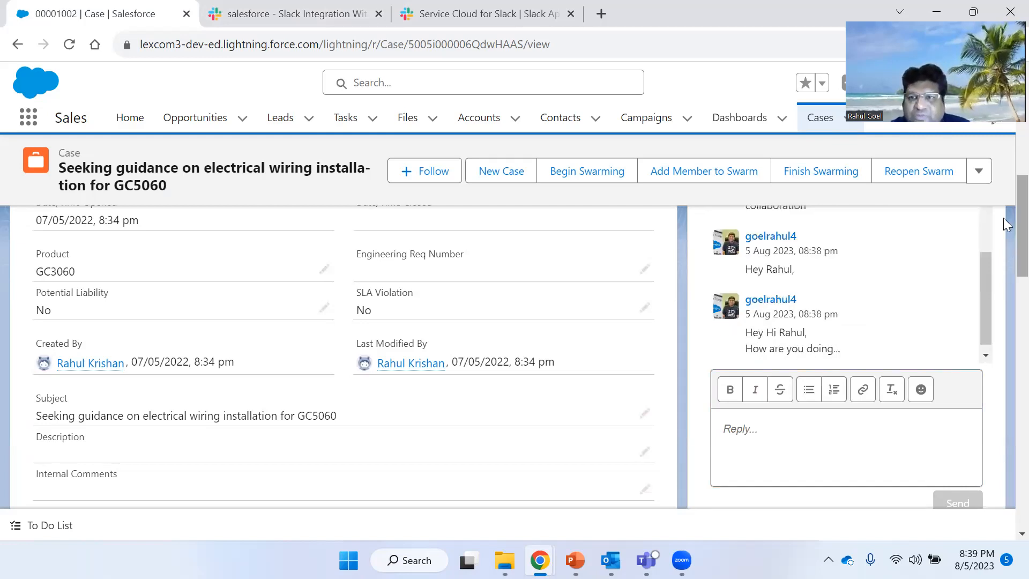
pyautogui.scroll(2, 1003, 217)
pyautogui.scroll(1, 1003, 218)
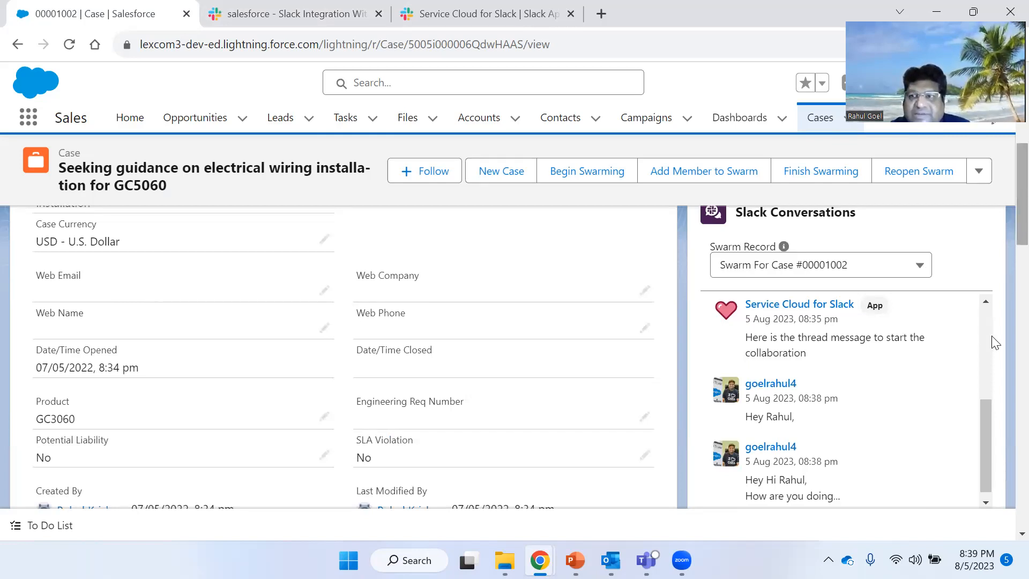
# - Post a thread reply in Slack saying 'I want to inform you that I have recently integrated Slack with Salesforce...'
pyautogui.scroll(-1, 989, 333)
pyautogui.scroll(-1, 984, 356)
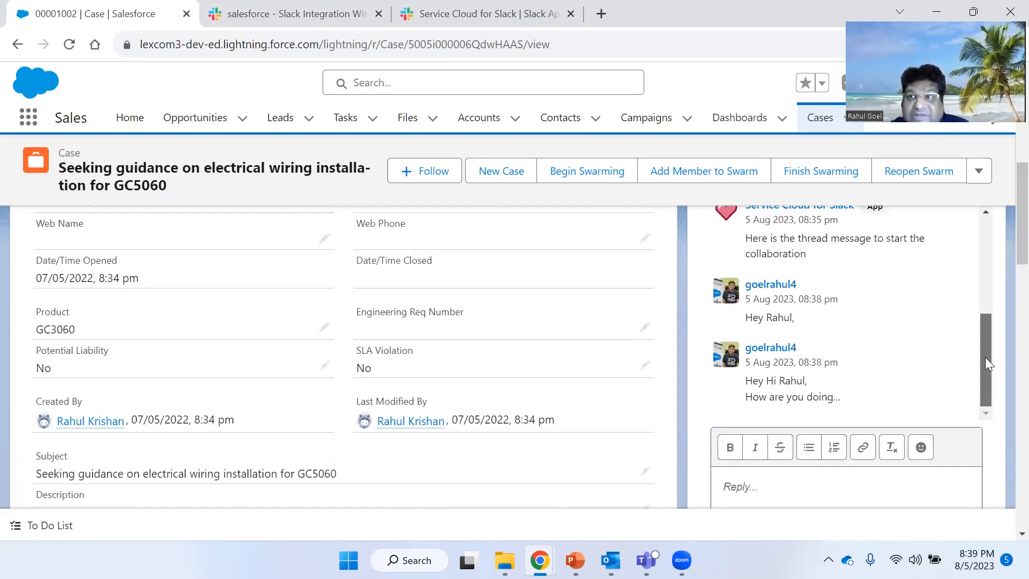
pyautogui.click(315, 13)
pyautogui.click(802, 459)
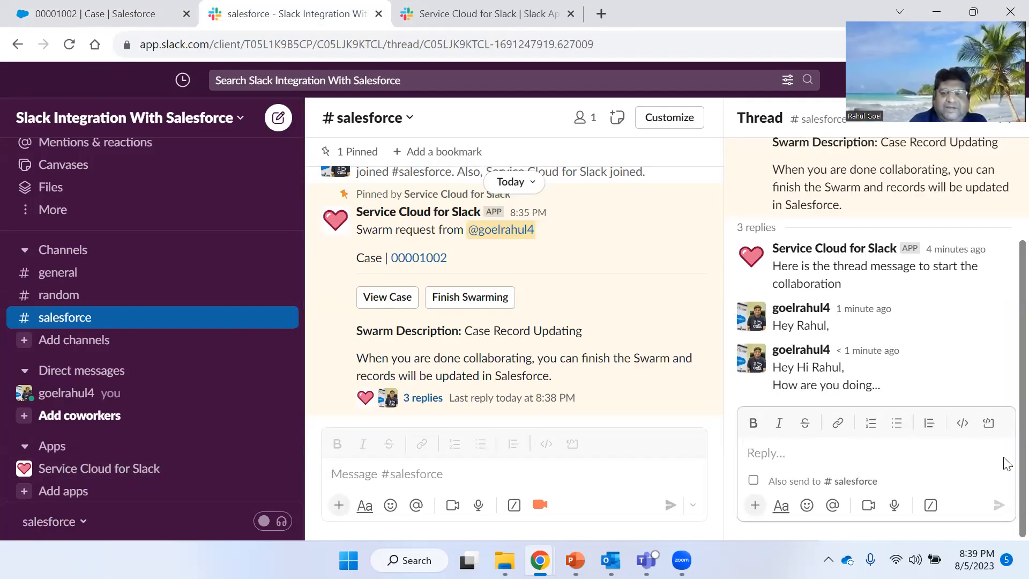
pyautogui.write('I ha')
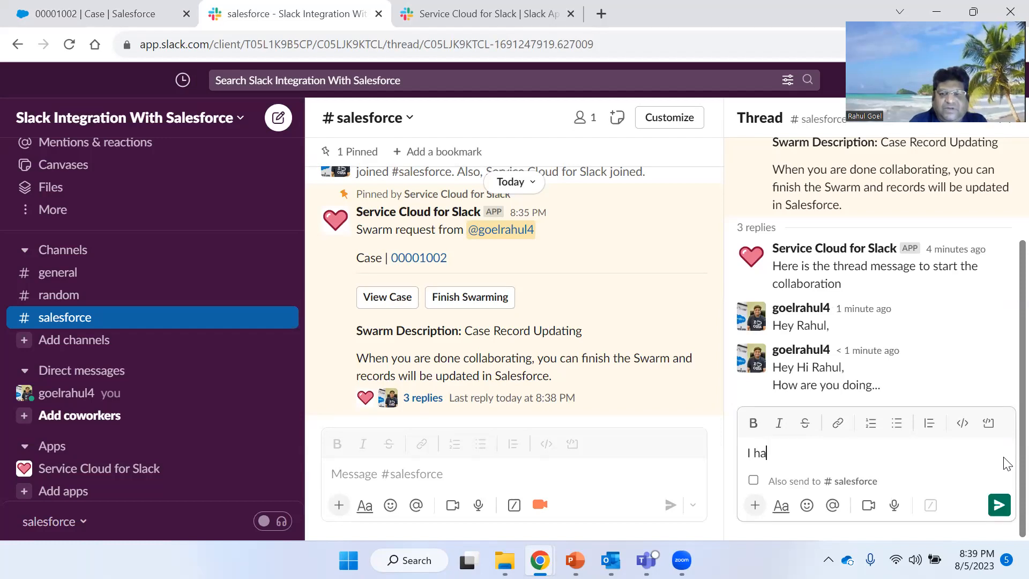
pyautogui.write(' ha')
pyautogui.press('BackSpace')
pyautogui.press('BackSpace')
pyautogui.write('want to inform you that I have recently integrated ')
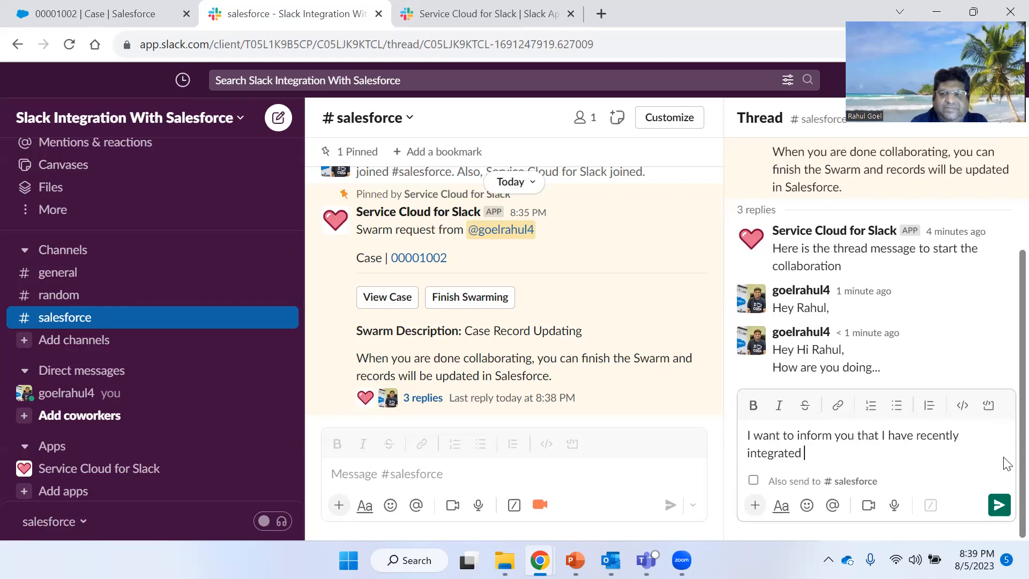
pyautogui.write('Sa')
pyautogui.write('lack a')
pyautogui.press('BackSpace')
pyautogui.write('with Salesforce')
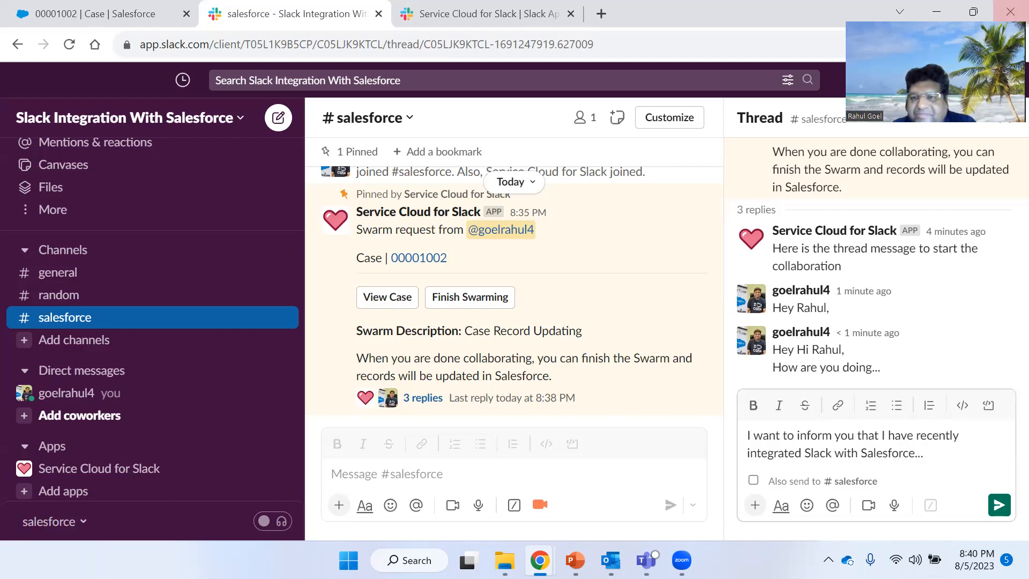
pyautogui.click(998, 506)
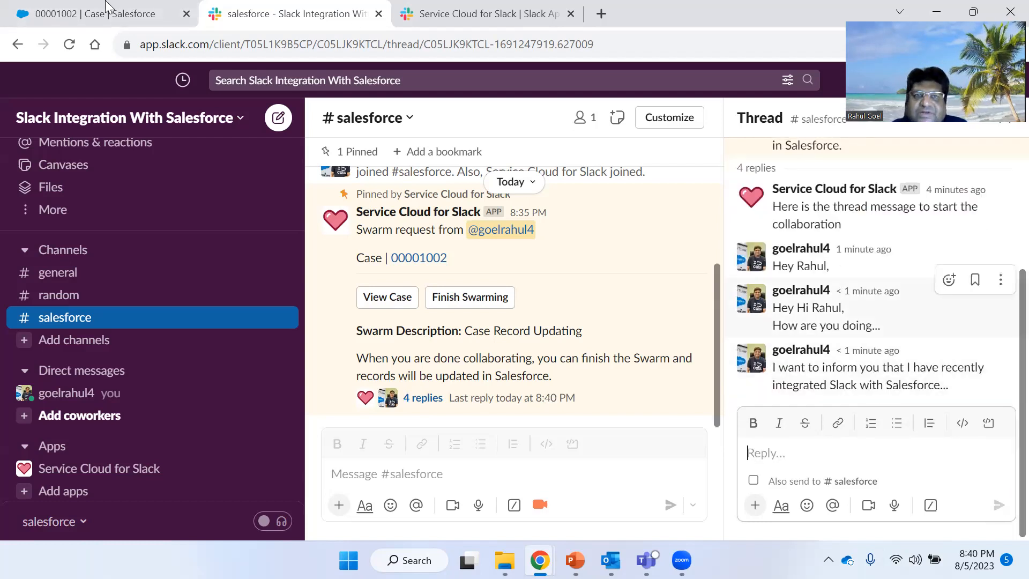
# - Send 'Oh vow....This is really Great' with a smiling emoji from the case's Slack Conversations reply box in Salesforce
pyautogui.hotkey('ctrl', '1')
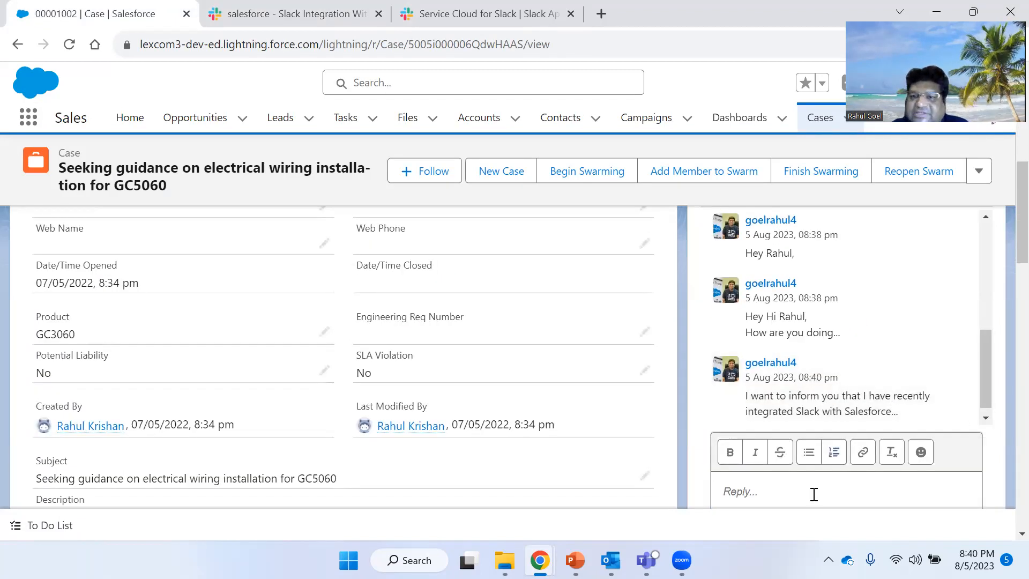
pyautogui.scroll(-1, 853, 391)
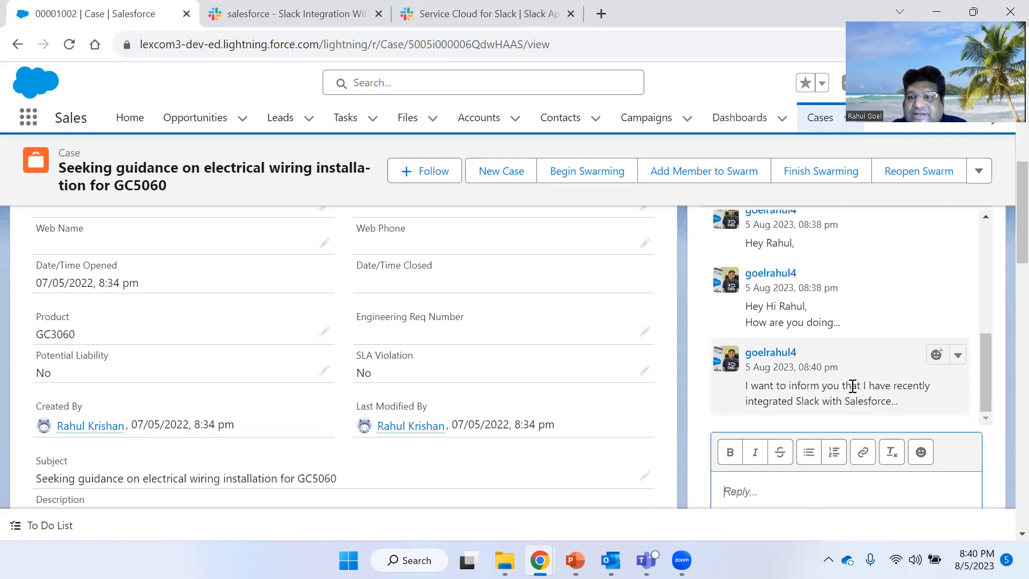
pyautogui.scroll(-1, 890, 492)
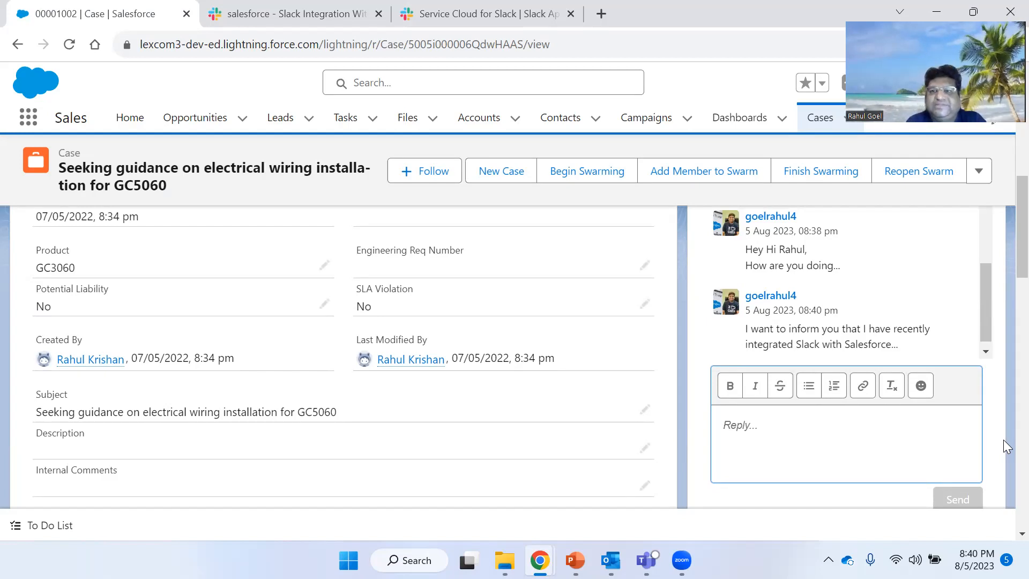
pyautogui.write('Oh ')
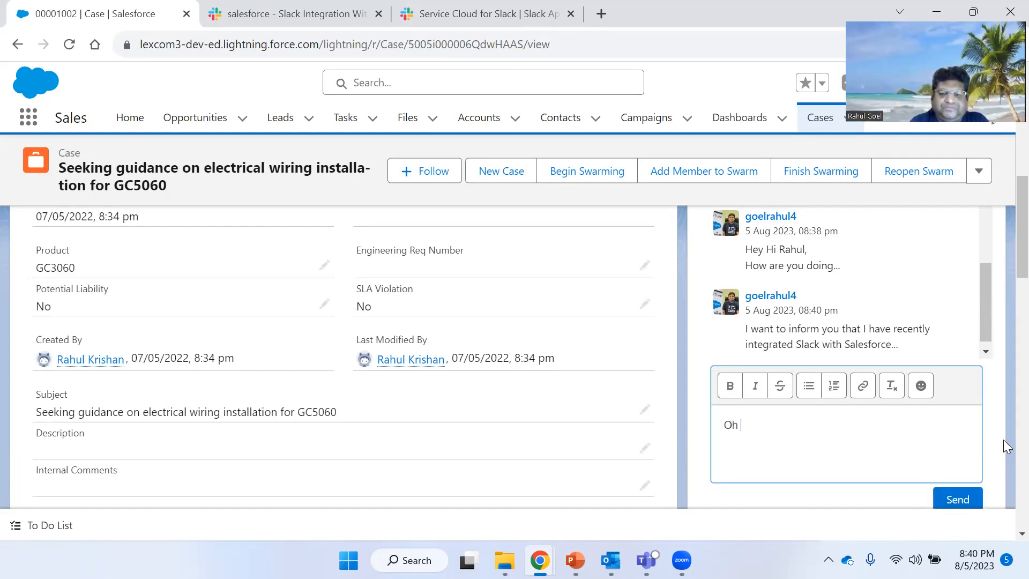
pyautogui.write('vow....This is really Great')
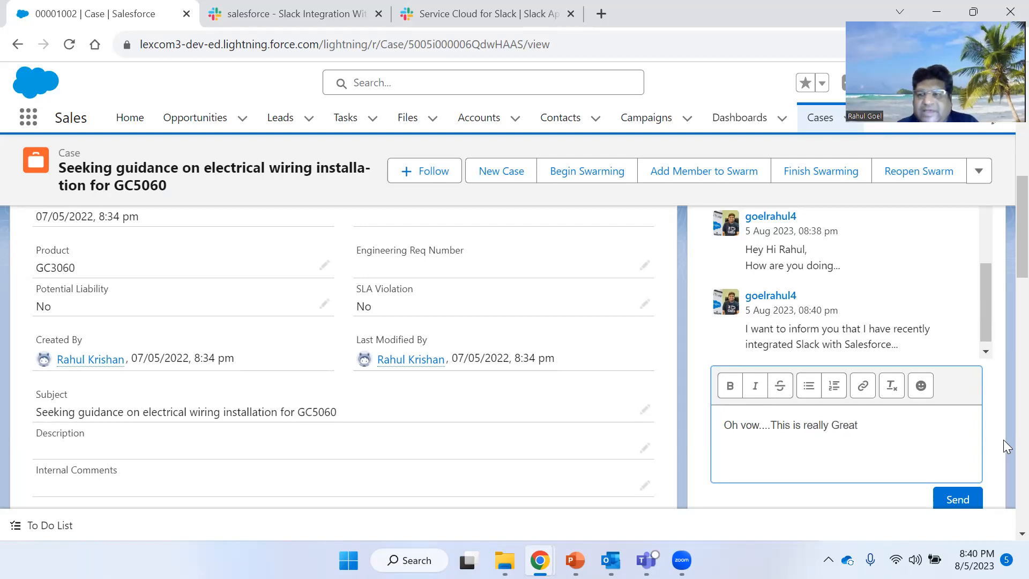
pyautogui.click(920, 391)
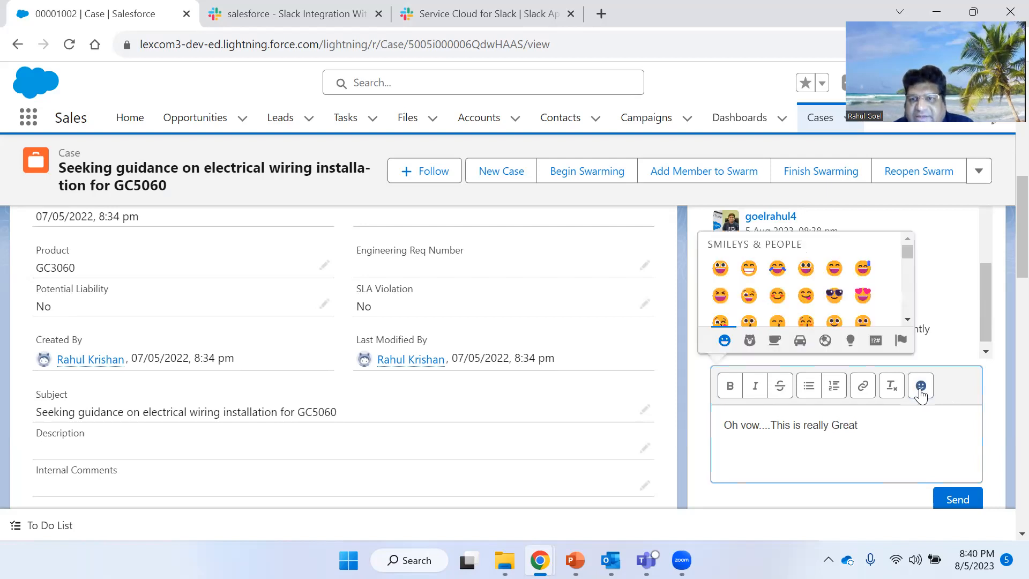
pyautogui.click(777, 297)
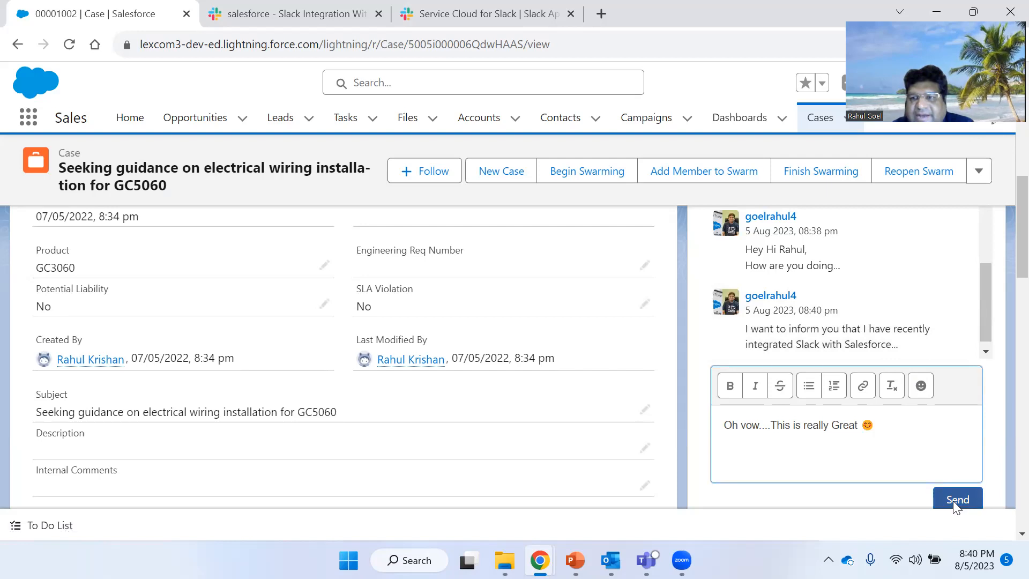
pyautogui.click(953, 500)
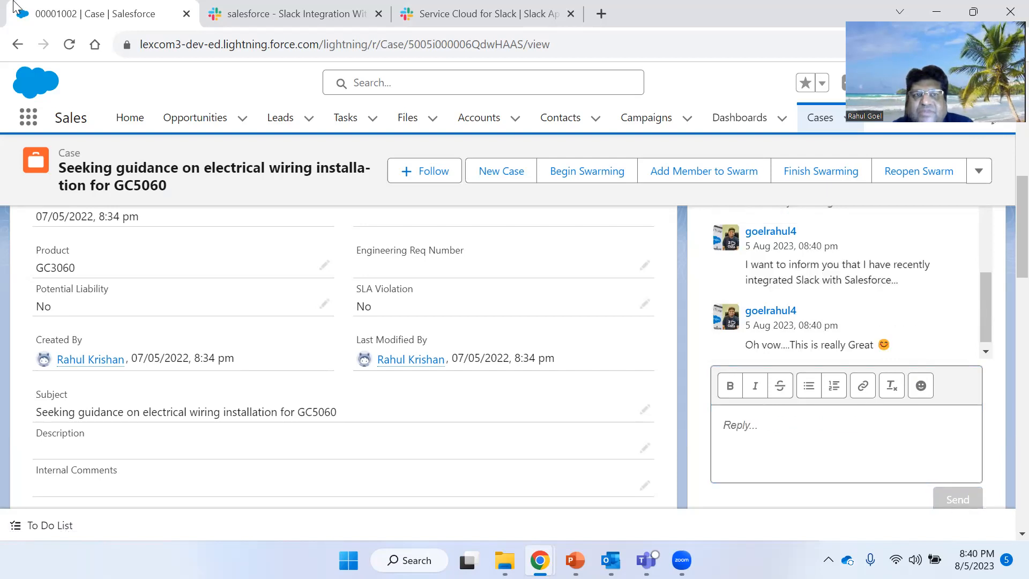
# - Edit case 00001002 from the swarm message in Slack, setting its Status to Working, and submit the change
pyautogui.click(286, 13)
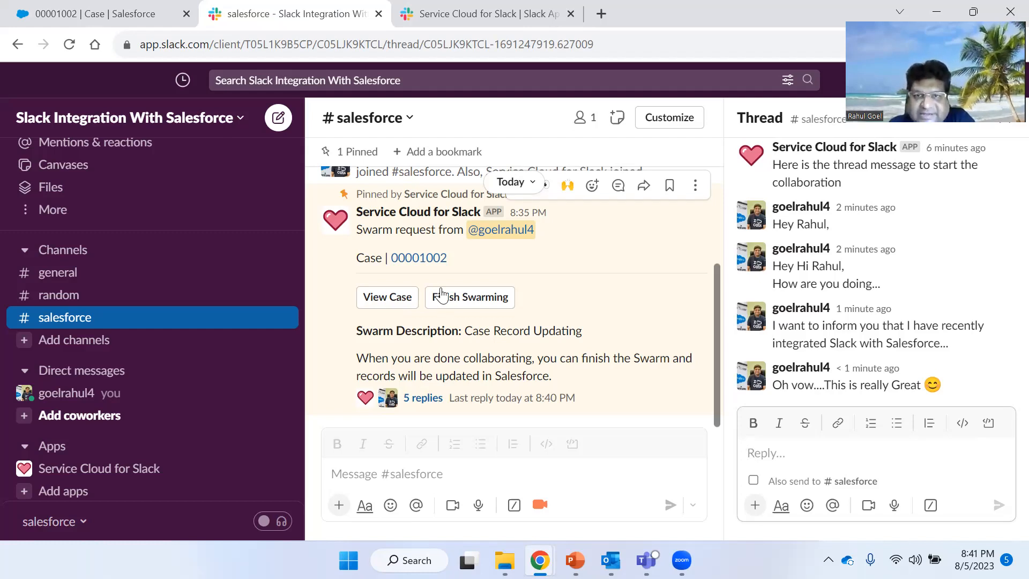
pyautogui.click(395, 302)
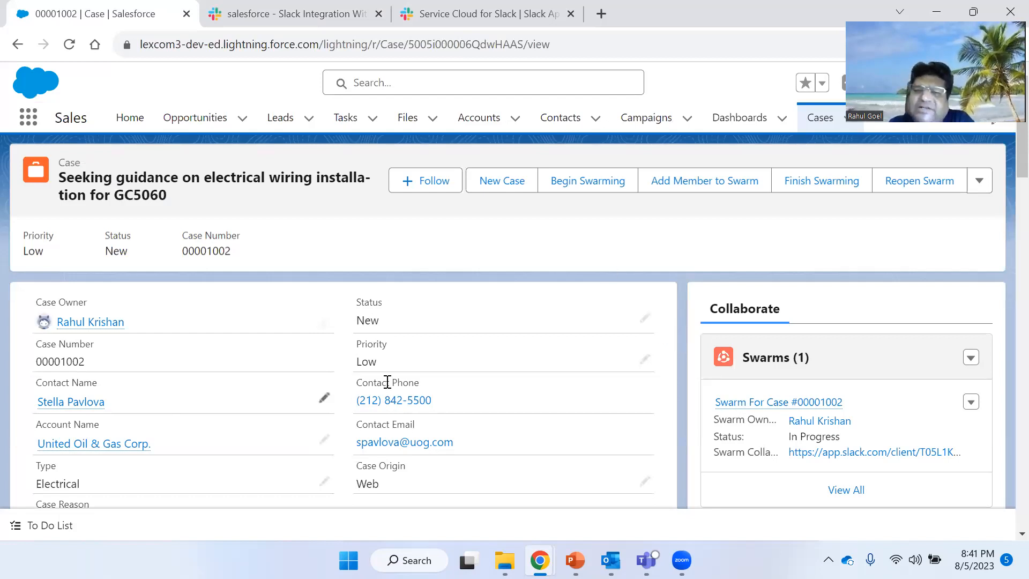
pyautogui.scroll(-2, 393, 402)
pyautogui.scroll(2, 392, 402)
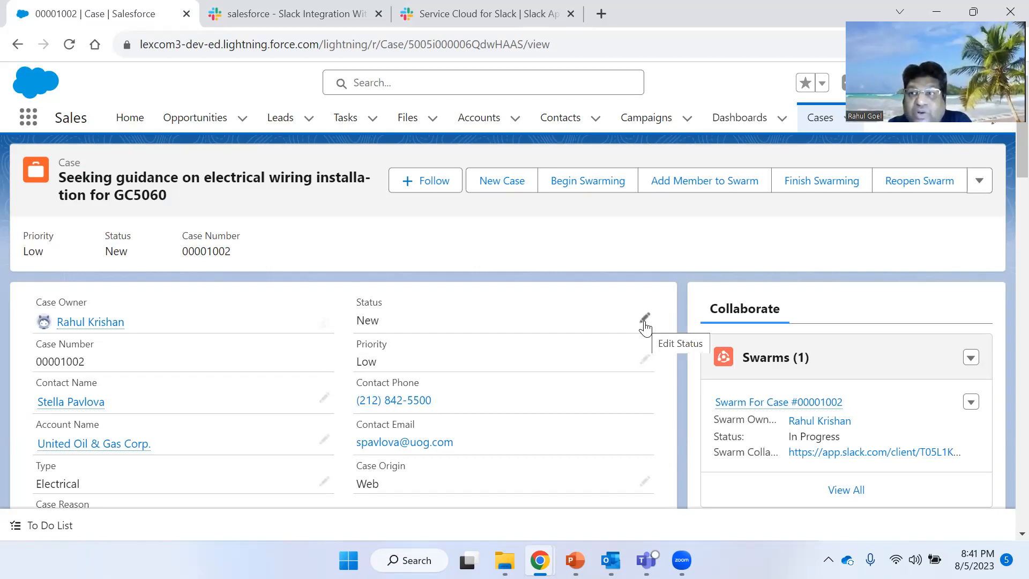
pyautogui.click(293, 8)
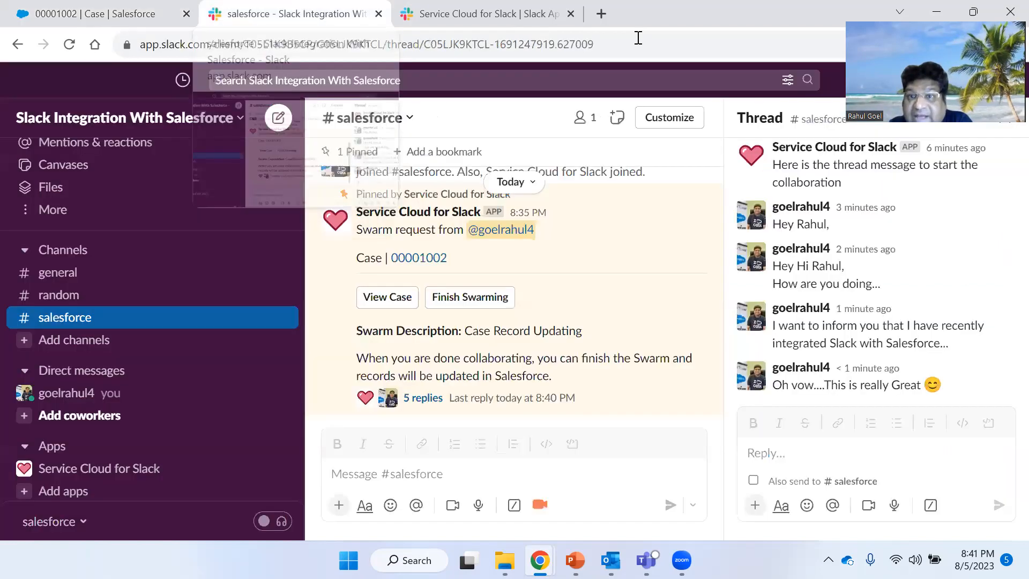
pyautogui.click(394, 304)
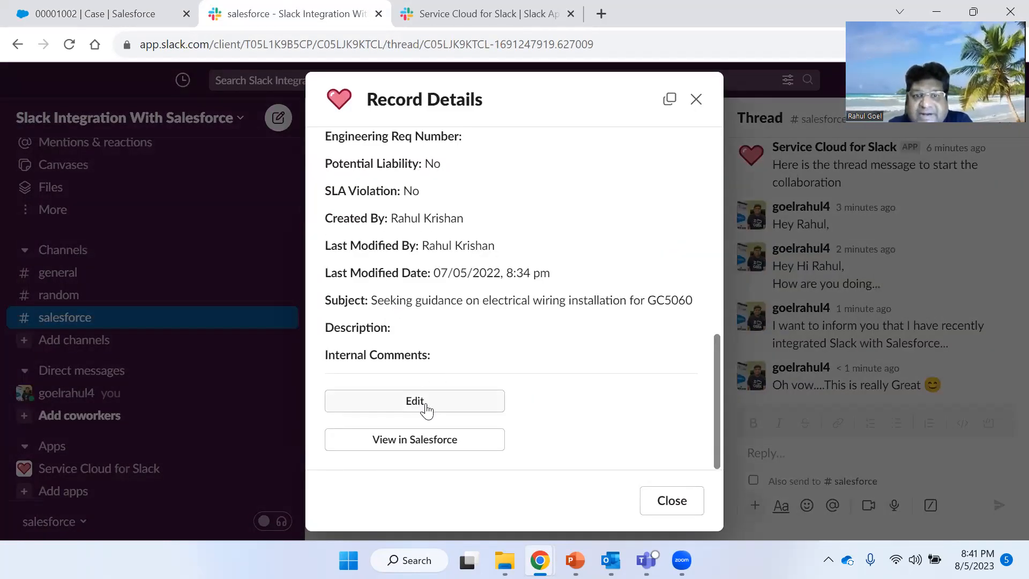
pyautogui.click(430, 405)
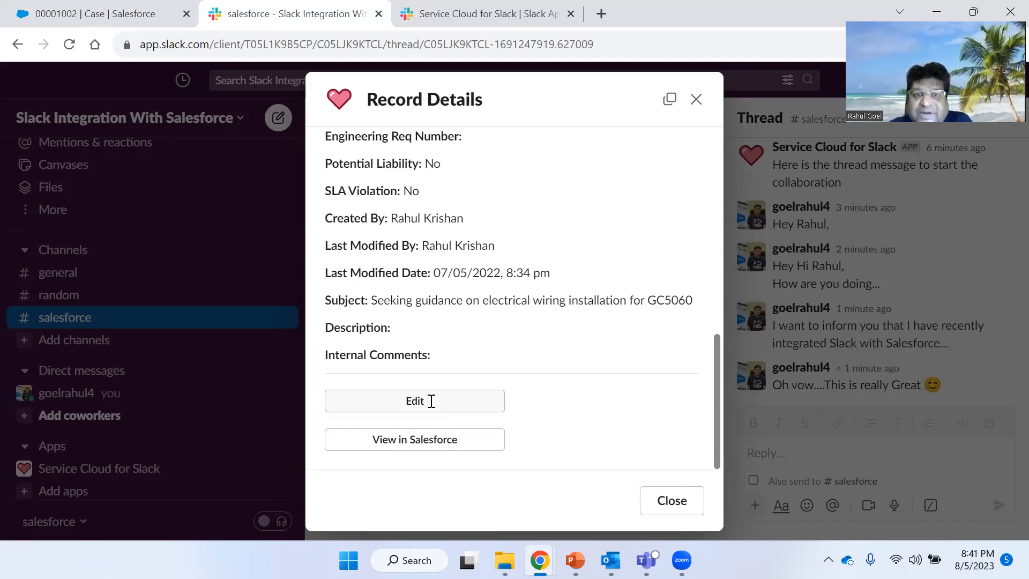
pyautogui.scroll(7, 445, 249)
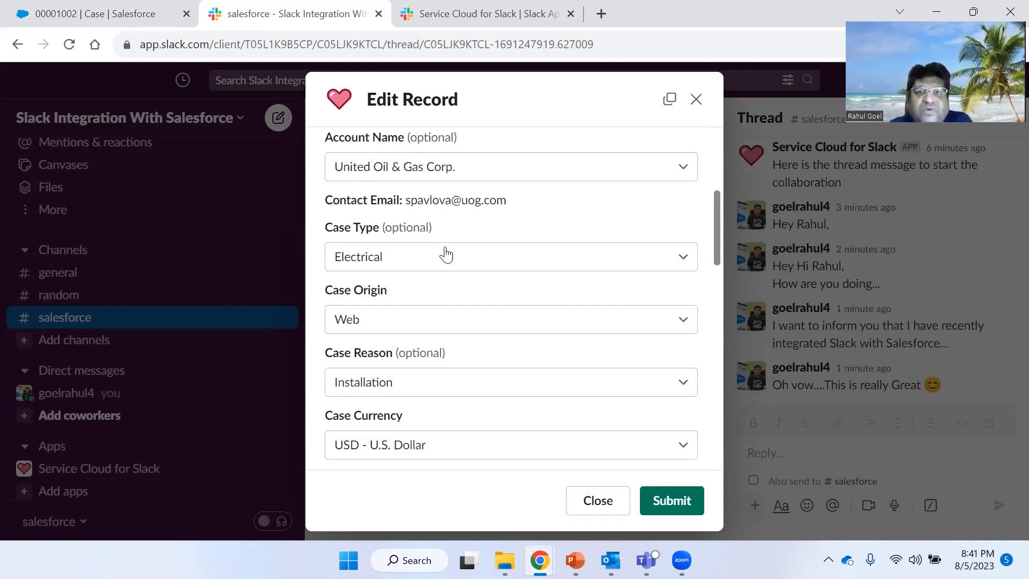
pyautogui.scroll(2, 451, 230)
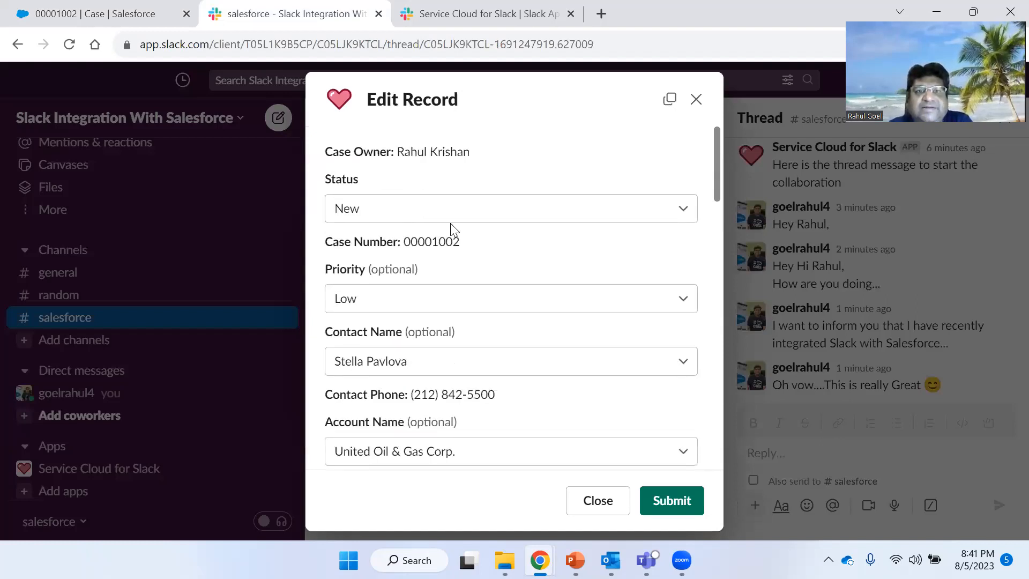
pyautogui.click(566, 214)
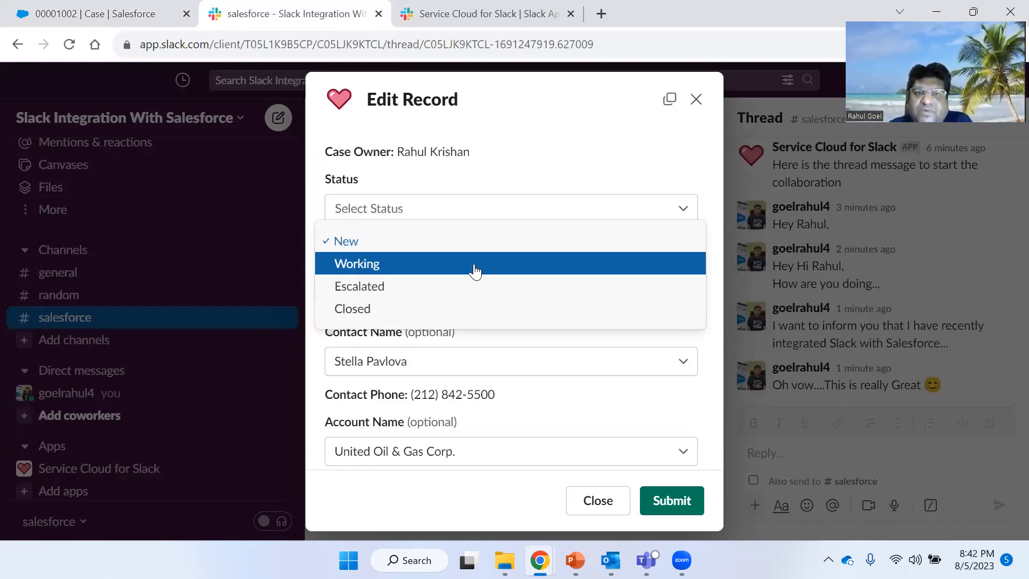
pyautogui.click(474, 266)
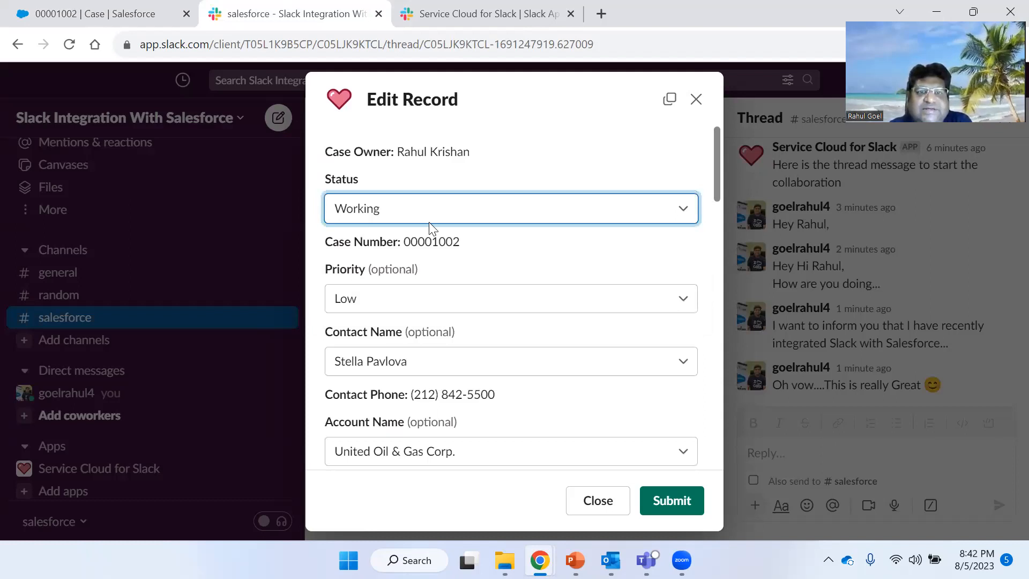
pyautogui.hotkey('ctrl', 'shift', 'Tab')
pyautogui.click(253, 8)
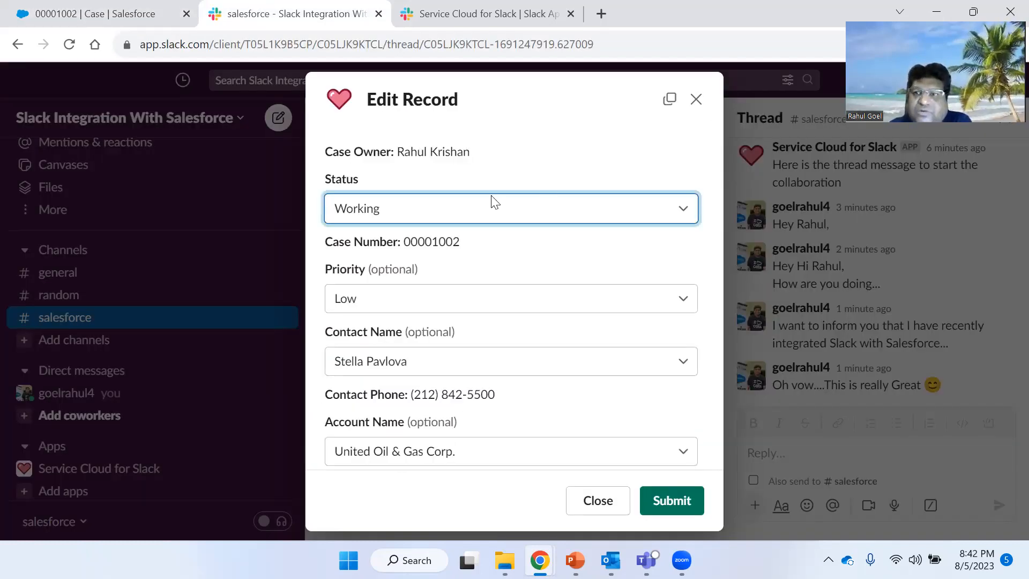
pyautogui.click(670, 501)
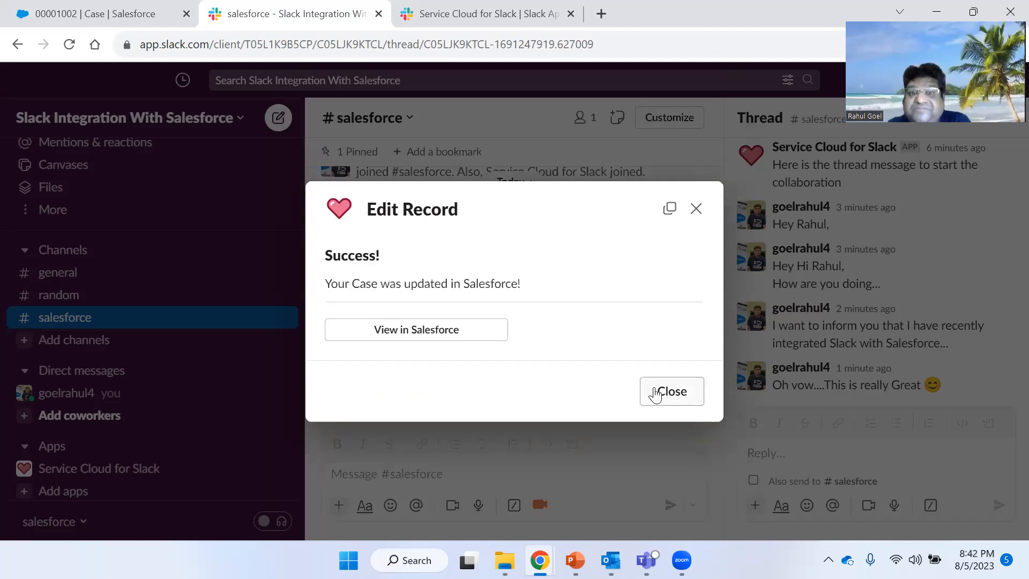
pyautogui.click(656, 394)
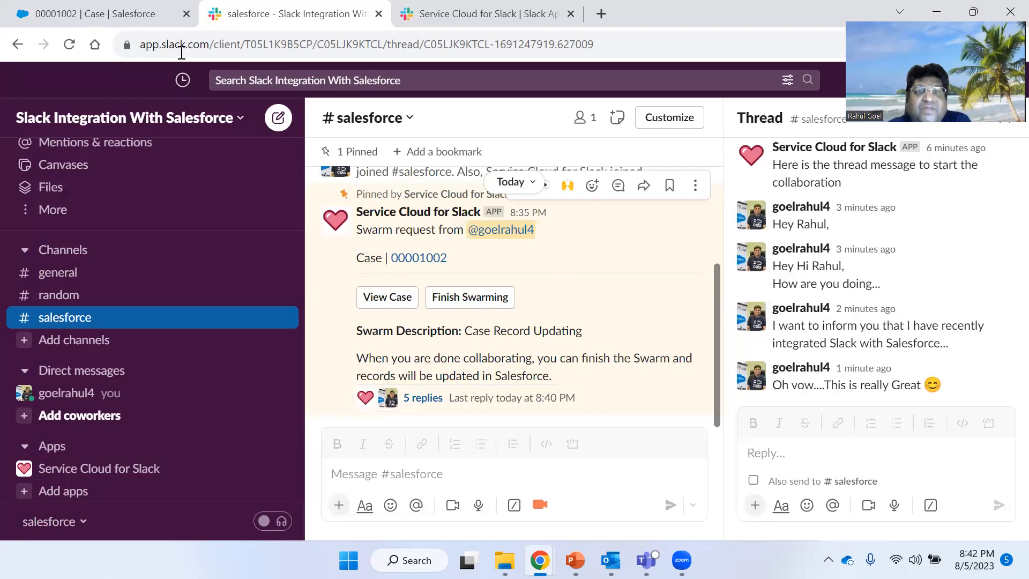
# - Reload the Salesforce case page and review its Status and Slack Conversations section
pyautogui.click(132, 8)
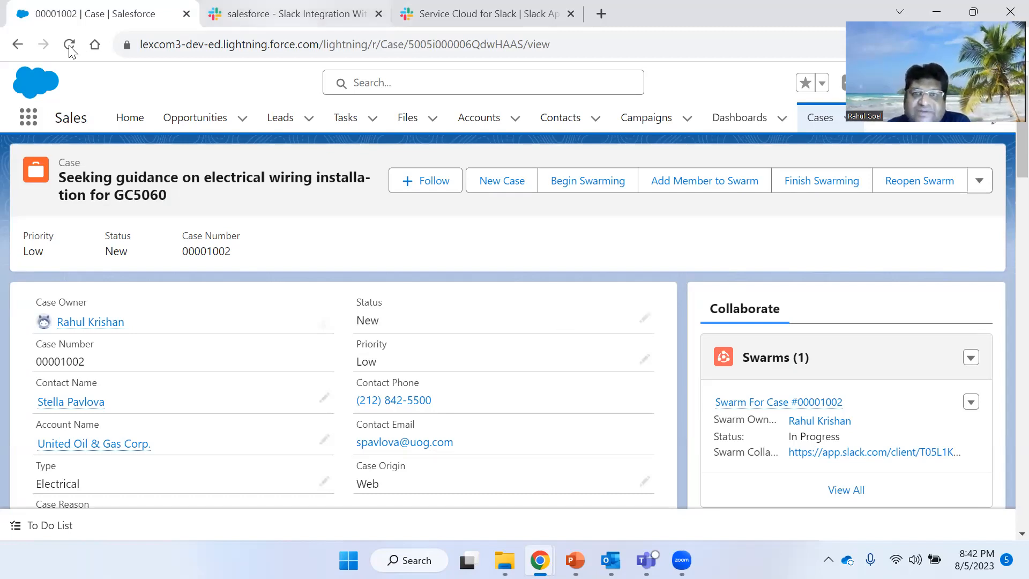
pyautogui.press('F5')
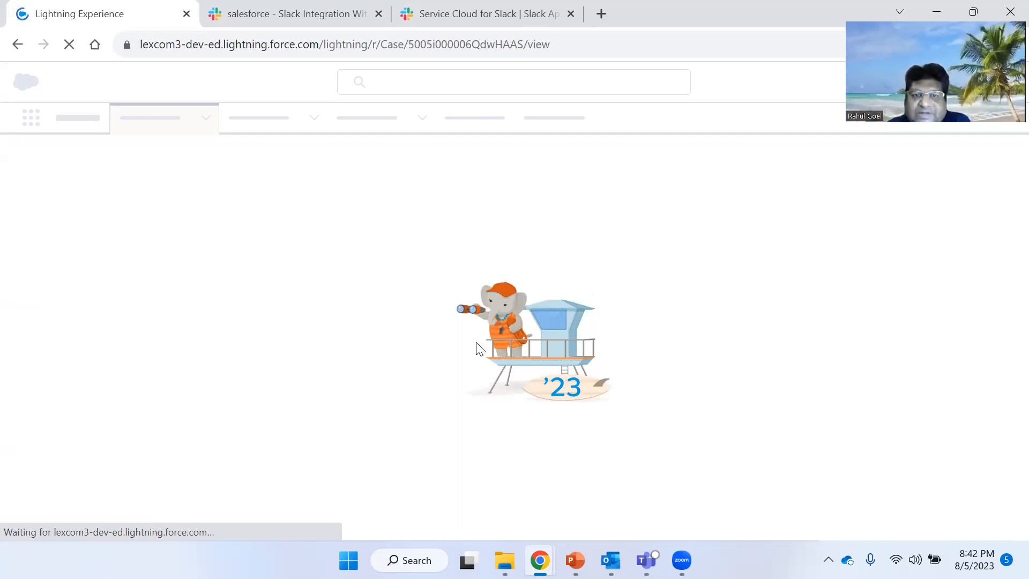
pyautogui.hotkey('ctrl', 'Tab')
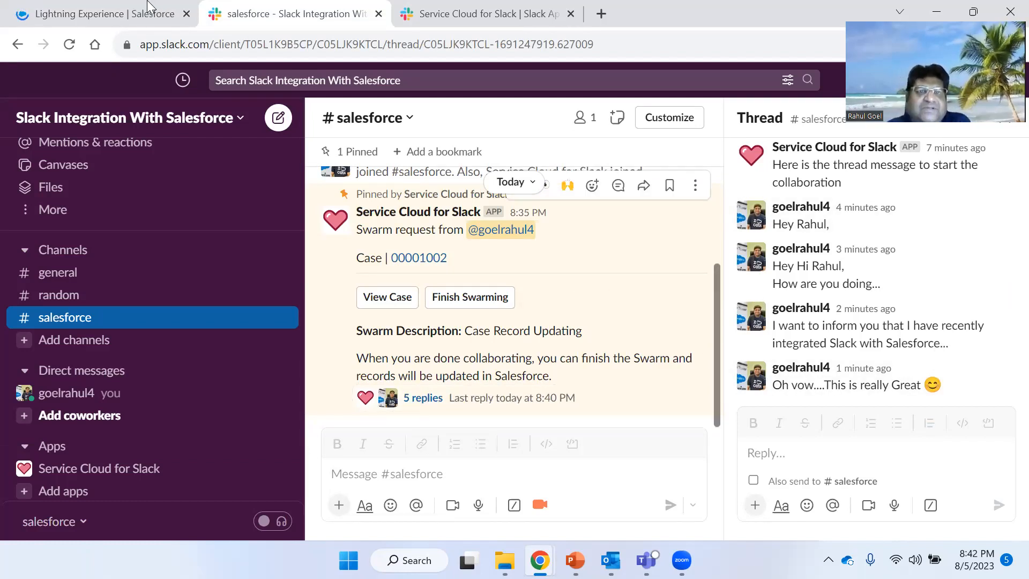
pyautogui.hotkey('ctrl', 'shift', 'Tab')
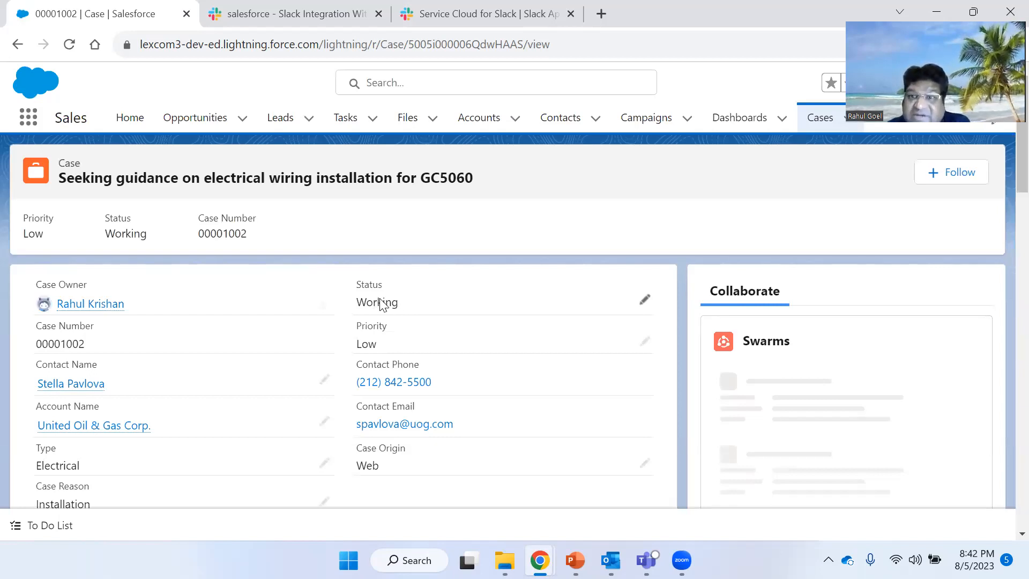
pyautogui.scroll(-8, 874, 452)
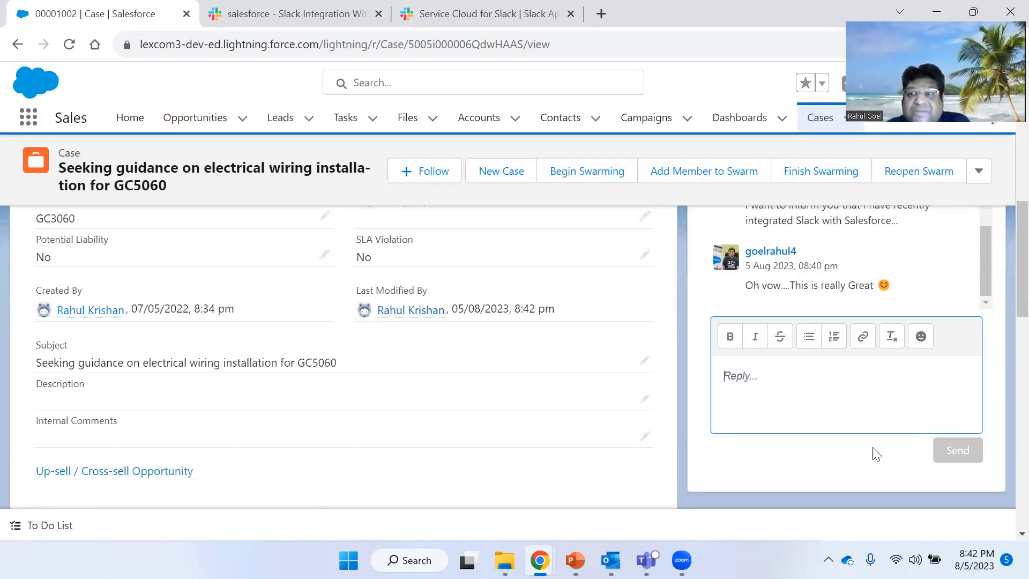
pyautogui.scroll(5, 876, 454)
pyautogui.scroll(2, 873, 448)
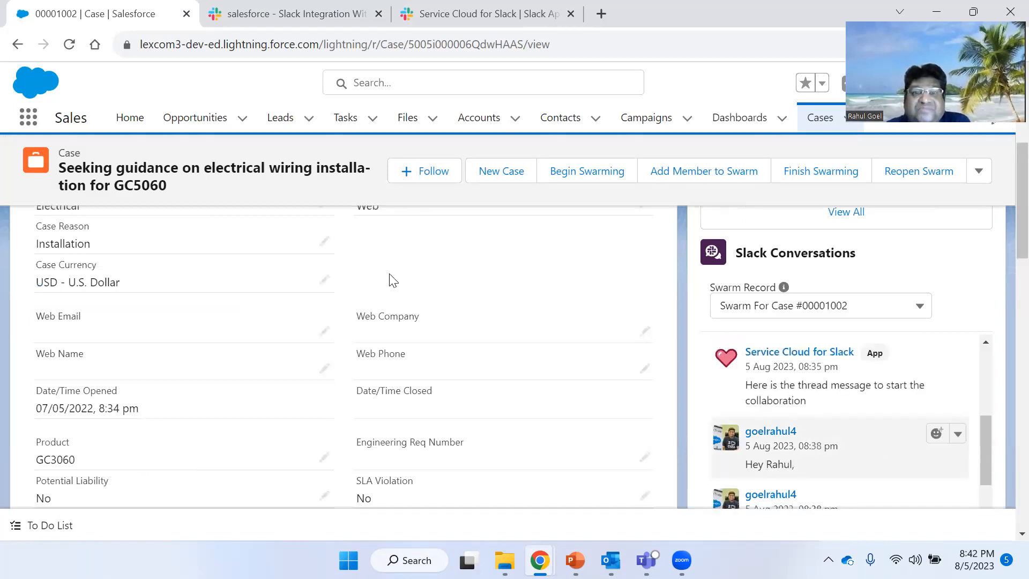
pyautogui.scroll(5, 393, 281)
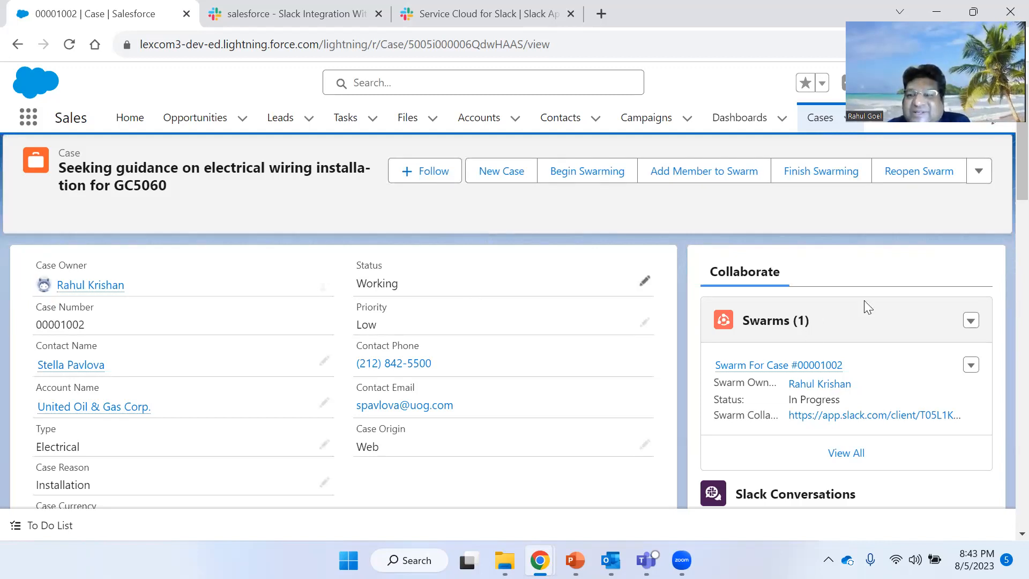
pyautogui.scroll(-3, 863, 300)
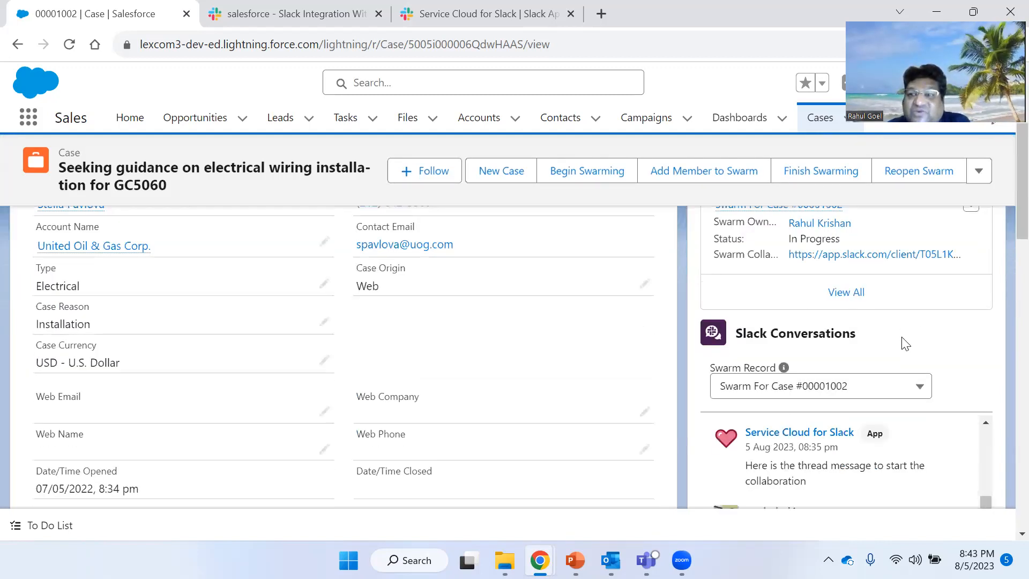
# - Compare the case's Slack Conversations replies in Salesforce with the swarm thread replies in the Slack channel
pyautogui.scroll(-2, 911, 321)
pyautogui.scroll(-3, 930, 337)
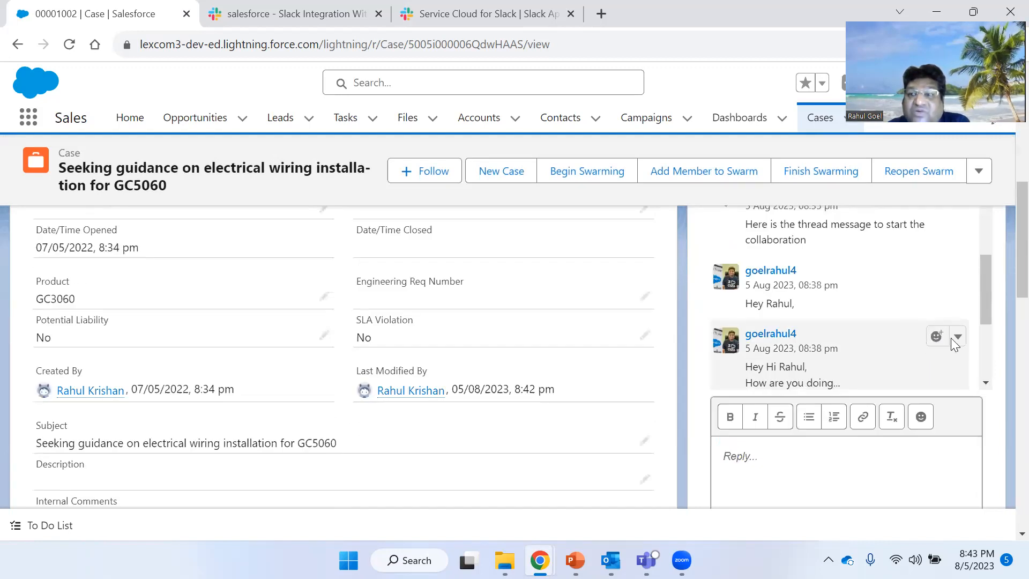
pyautogui.scroll(-3, 949, 345)
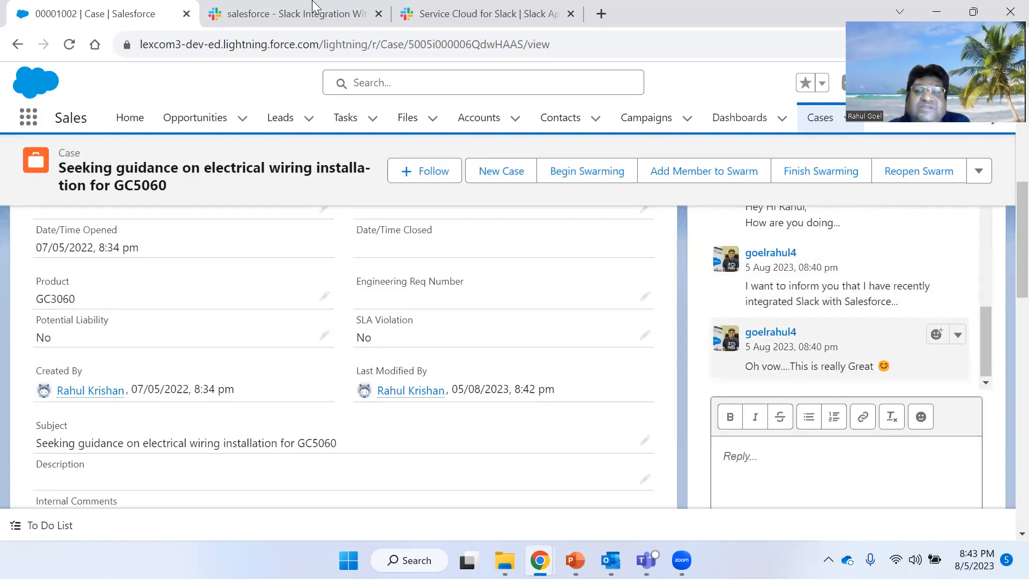
pyautogui.click(315, 6)
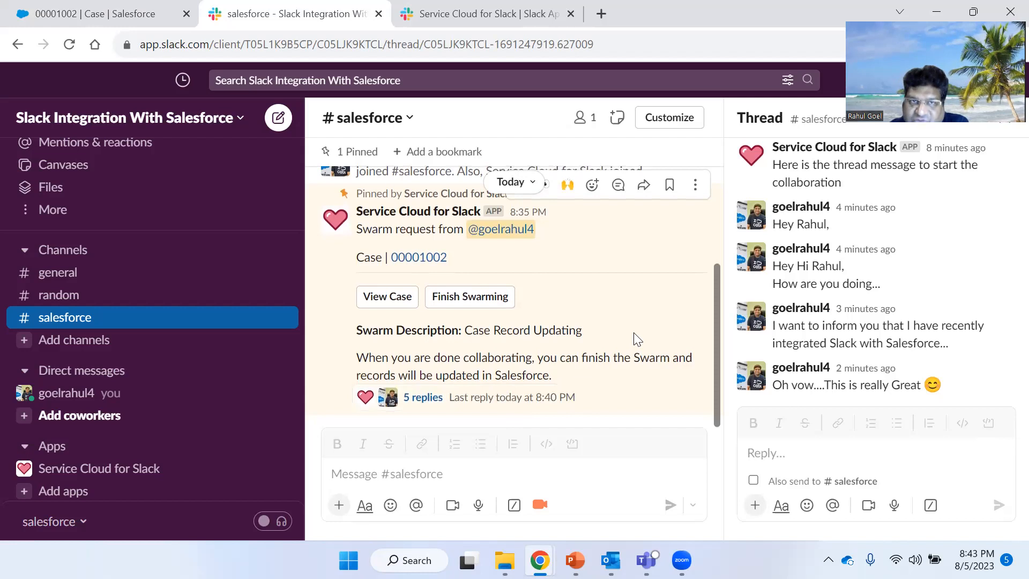
pyautogui.click(96, 13)
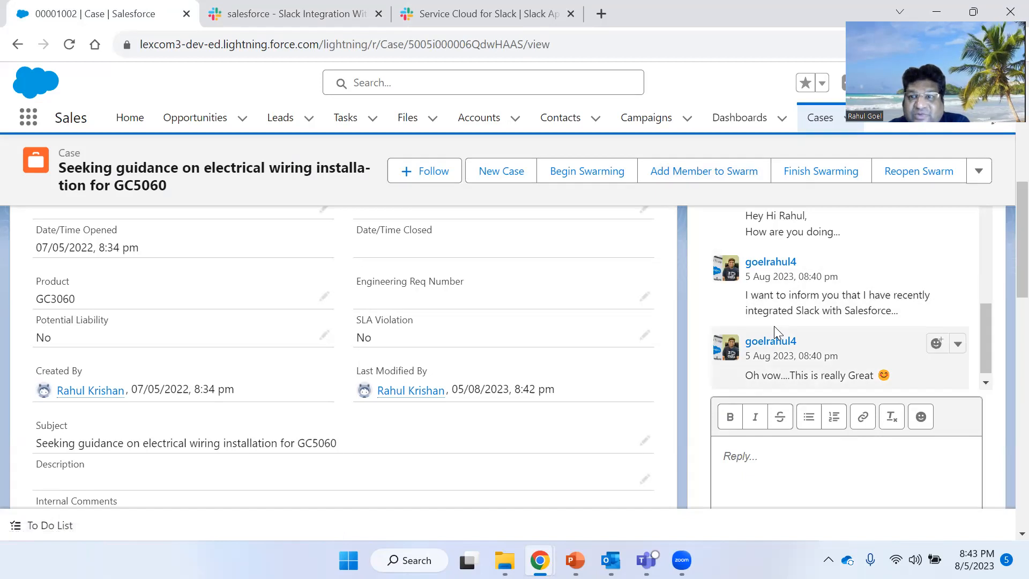
# - Scroll through the Salesforce case record to examine its Status field alongside the Slack Conversations thread
pyautogui.scroll(3, 774, 326)
pyautogui.scroll(-3, 775, 325)
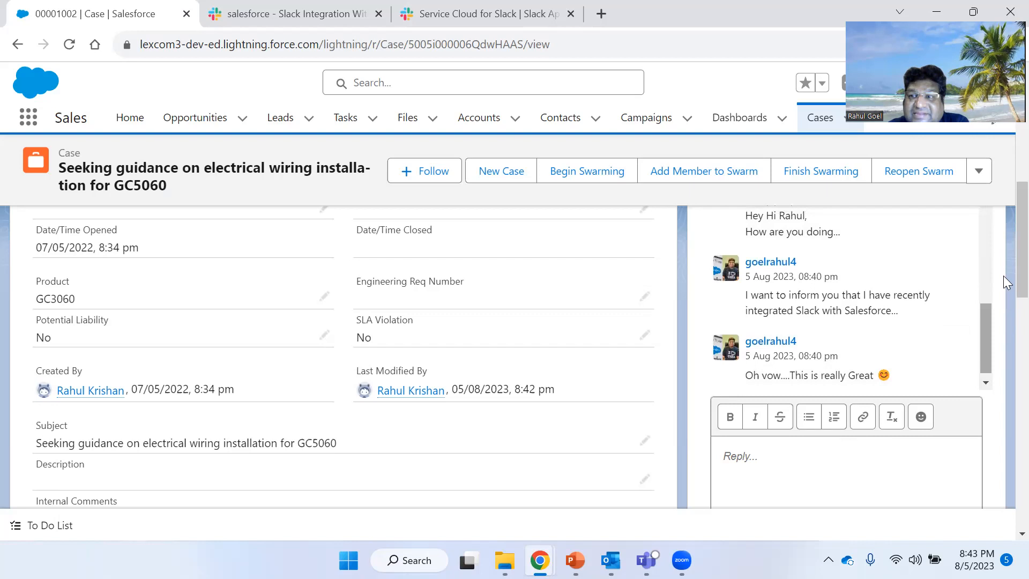
pyautogui.scroll(3, 1002, 255)
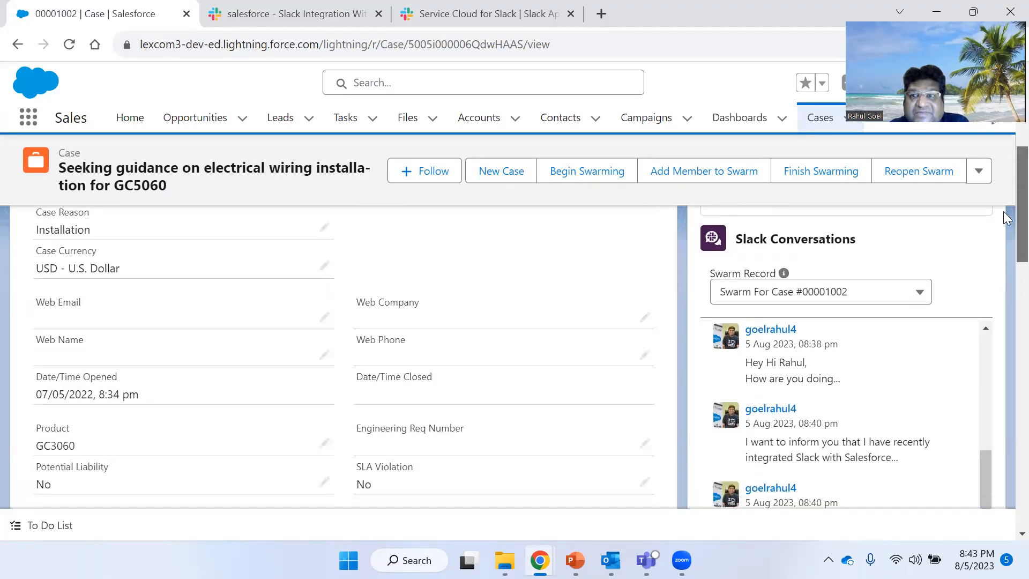
pyautogui.scroll(3, 1005, 211)
pyautogui.scroll(2, 1003, 191)
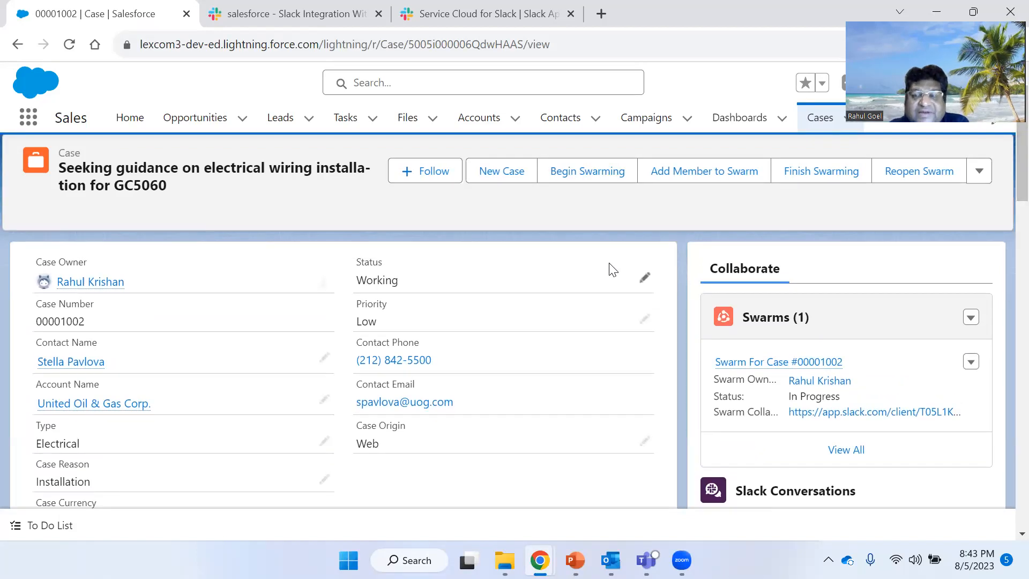
pyautogui.scroll(-5, 613, 271)
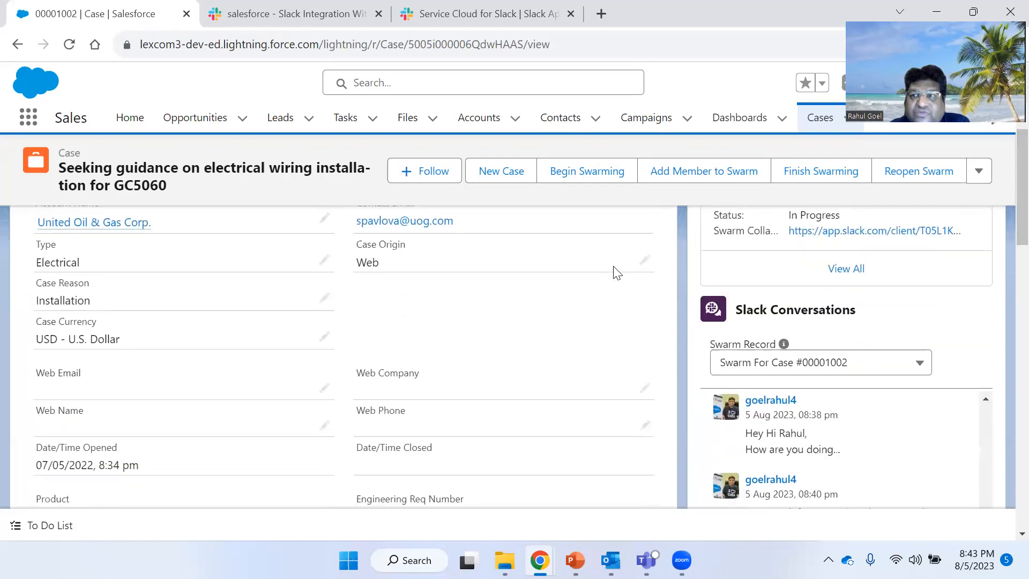
pyautogui.scroll(-2, 616, 270)
pyautogui.scroll(-3, 683, 307)
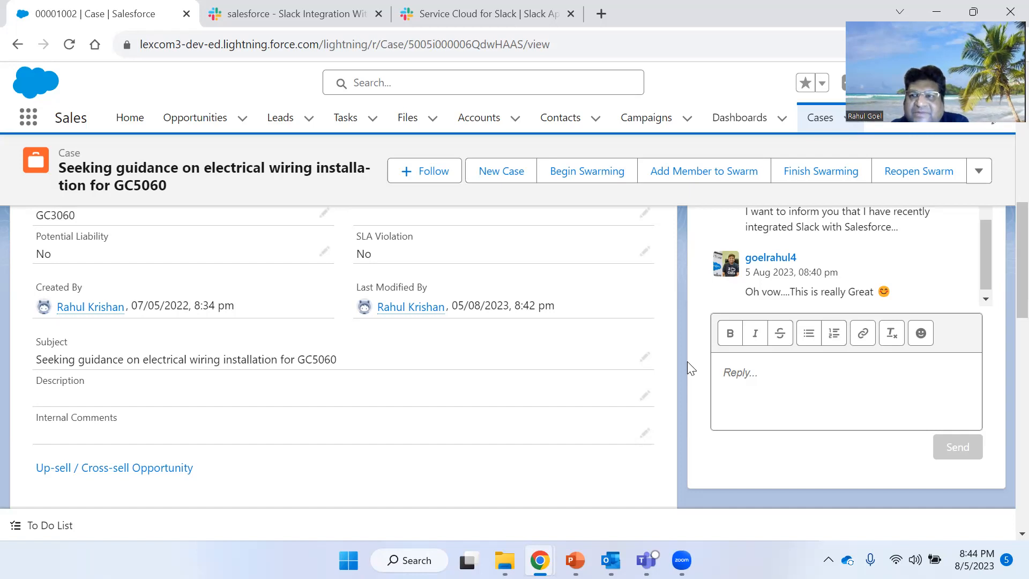
pyautogui.scroll(3, 687, 361)
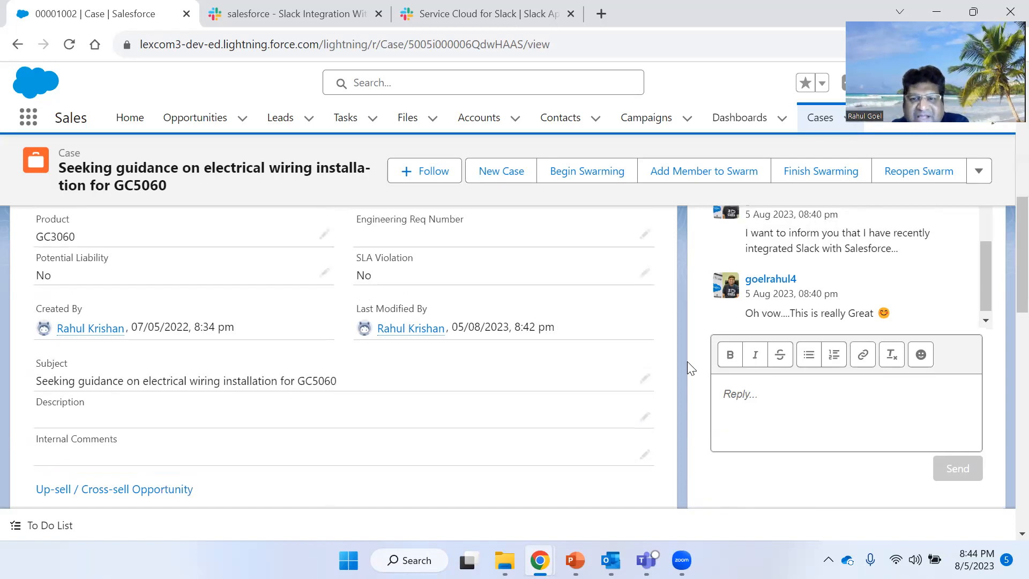
pyautogui.scroll(5, 687, 361)
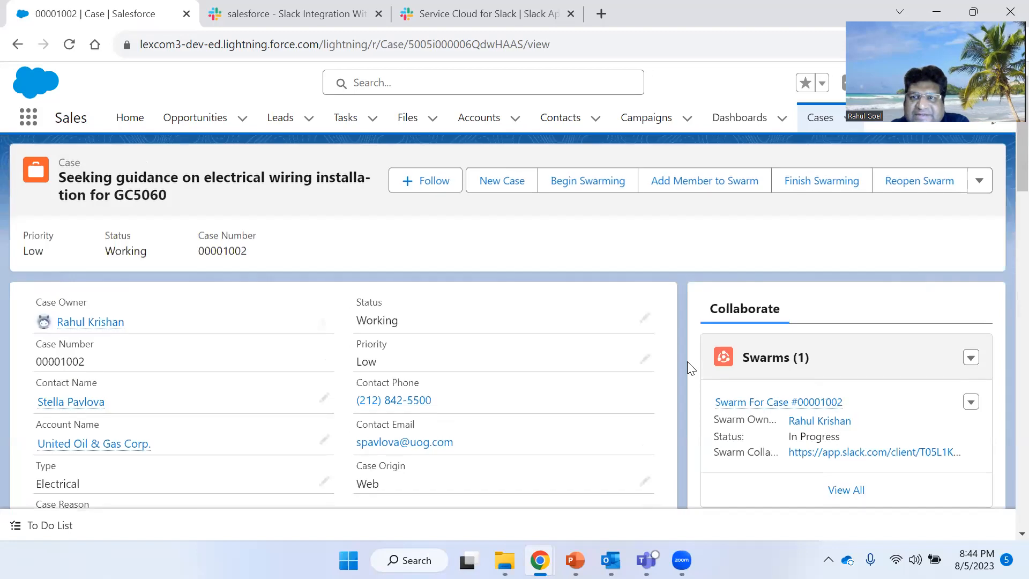